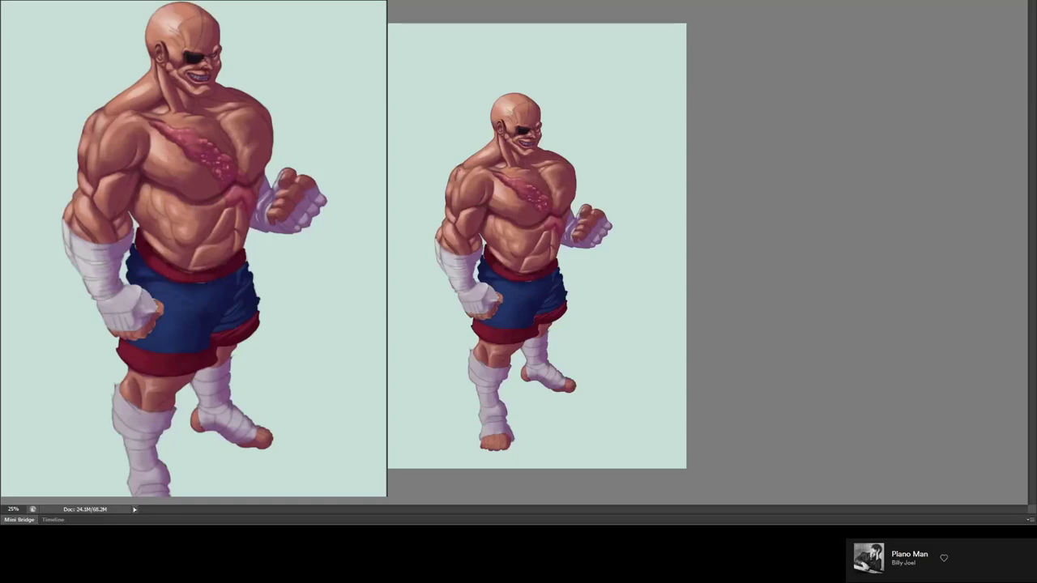
- Zoom to 400% on the eye patch and paint its near-black strap across the cheek and up the head
scroll(597, 108, "up", 5)
scroll(643, 121, "up", 2)
scroll(616, 160, "up", 2)
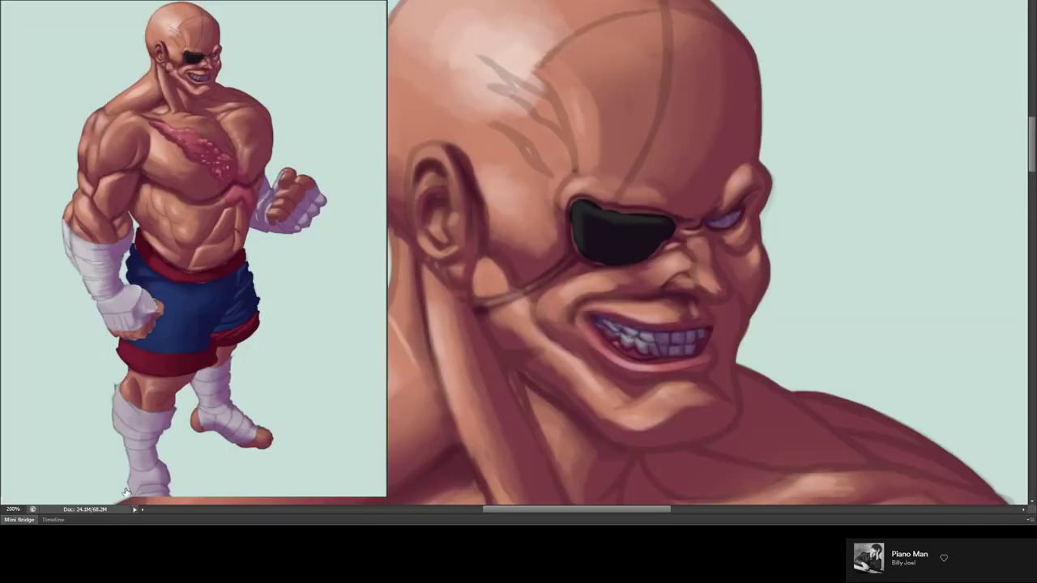
scroll(596, 258, "up", 2)
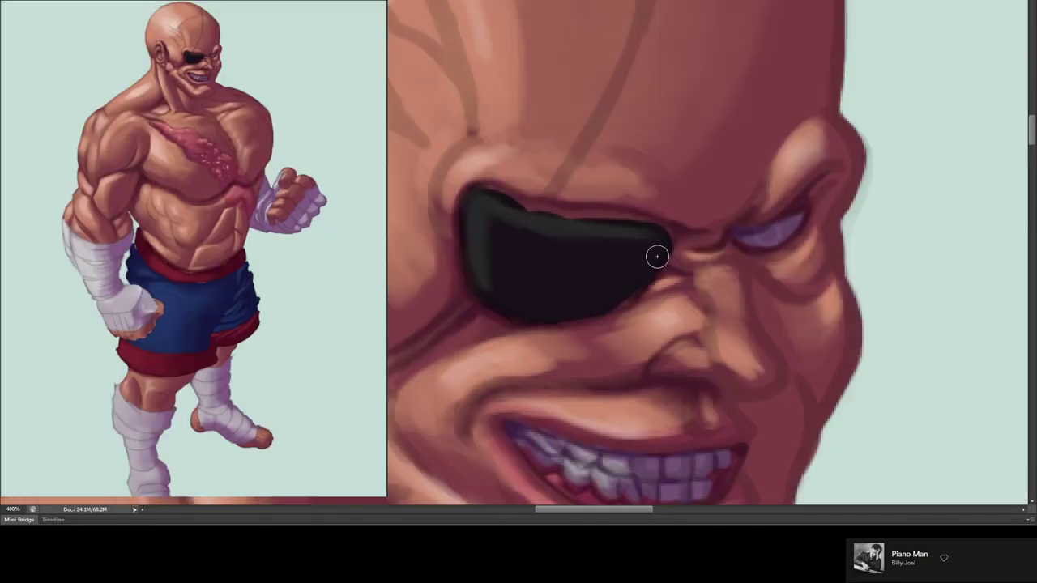
left_click_drag(636, 225, 708, 92)
left_click_drag(672, 190, 462, 303)
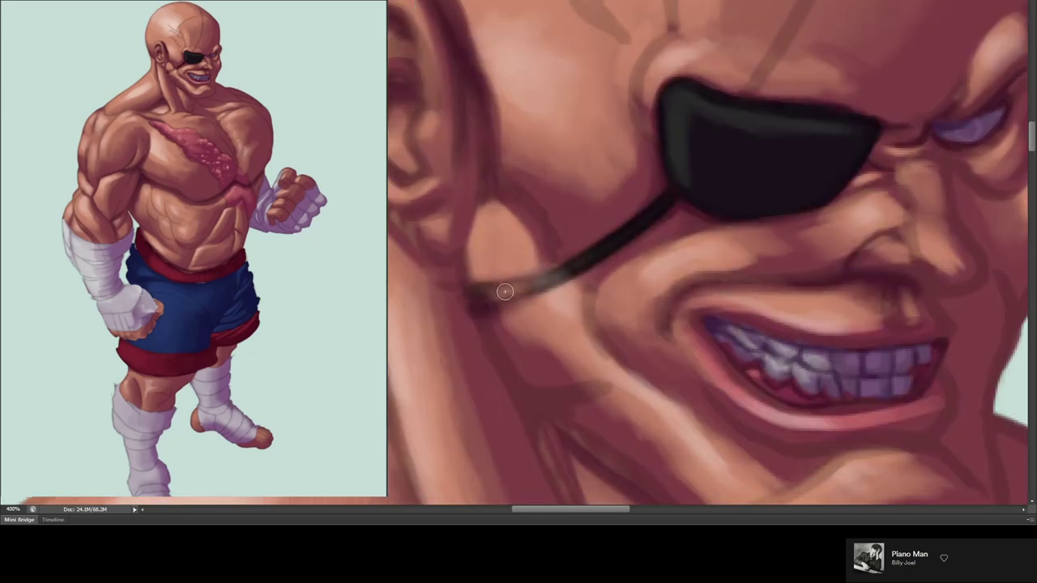
scroll(462, 304, "up", 3)
left_click_drag(648, 332, 613, 119)
- Continue the strap over the scalp and add lighter strokes along its lower edge
scroll(613, 119, "up", 2)
mouse_move(640, 276)
left_mouse_down()
mouse_move(602, 10)
mouse_move(632, 389)
left_mouse_up()
scroll(657, 167, "down", 3)
scroll(588, 190, "down", 2)
mouse_move(449, 301)
left_mouse_down()
mouse_move(412, 303)
mouse_move(498, 283)
left_mouse_up()
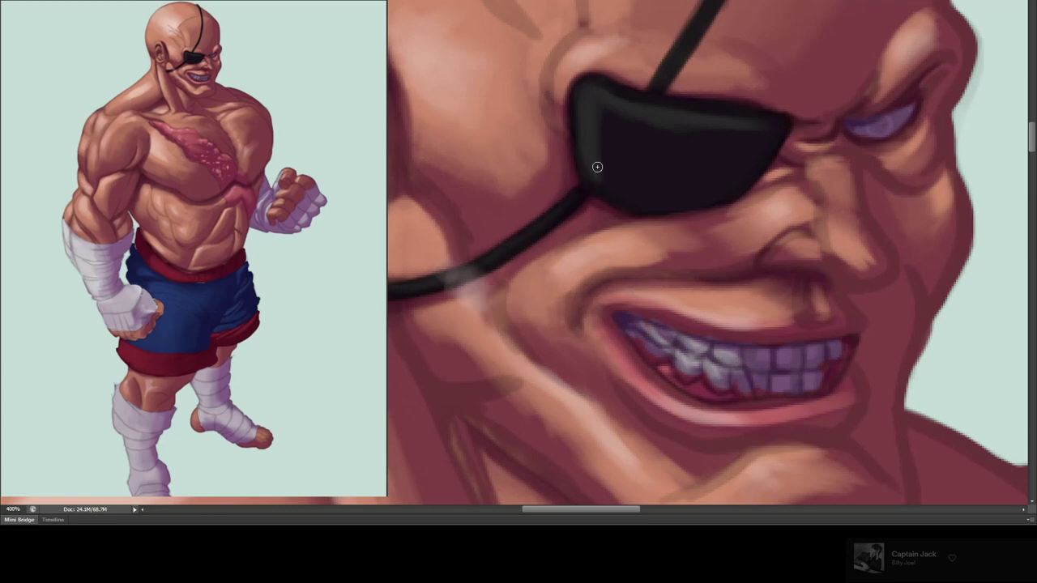
left_click_drag(597, 167, 562, 208)
- Switch to a grayscale proof view and darken the creases above and below the lips
key("ctrl+y")
mouse_move(575, 267)
left_mouse_down()
mouse_move(450, 268)
mouse_move(605, 265)
left_mouse_up()
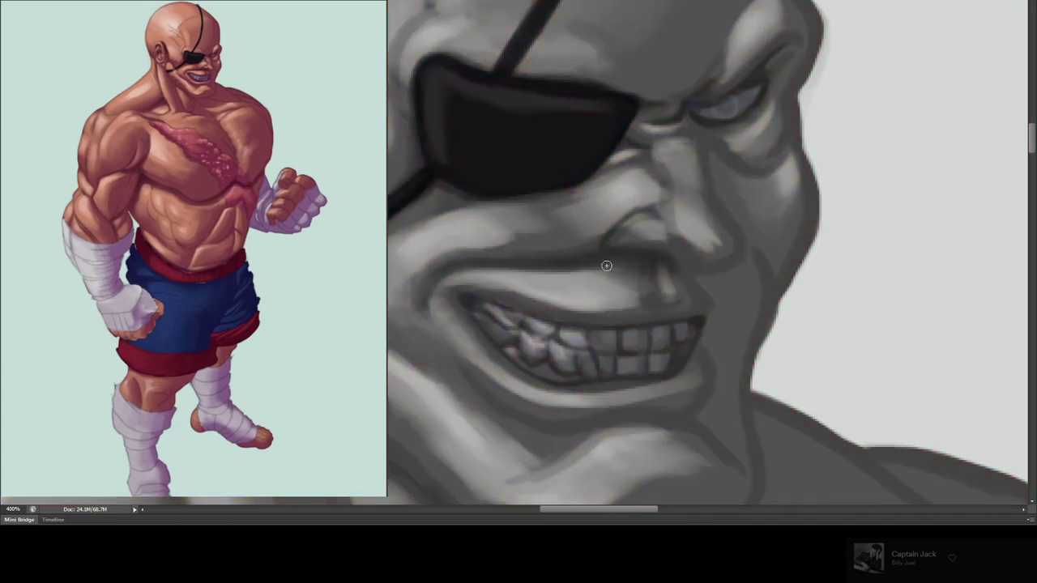
scroll(607, 266, "down", 3)
mouse_move(729, 234)
left_mouse_down()
mouse_move(643, 243)
mouse_move(462, 178)
left_mouse_up()
left_click_drag(693, 206, 709, 183)
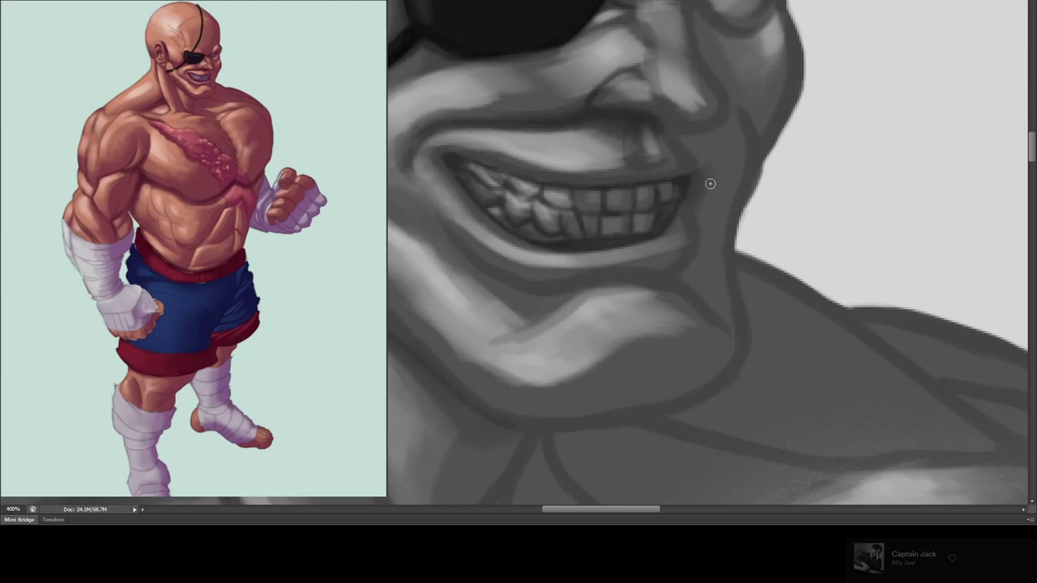
scroll(551, 178, "left", 3)
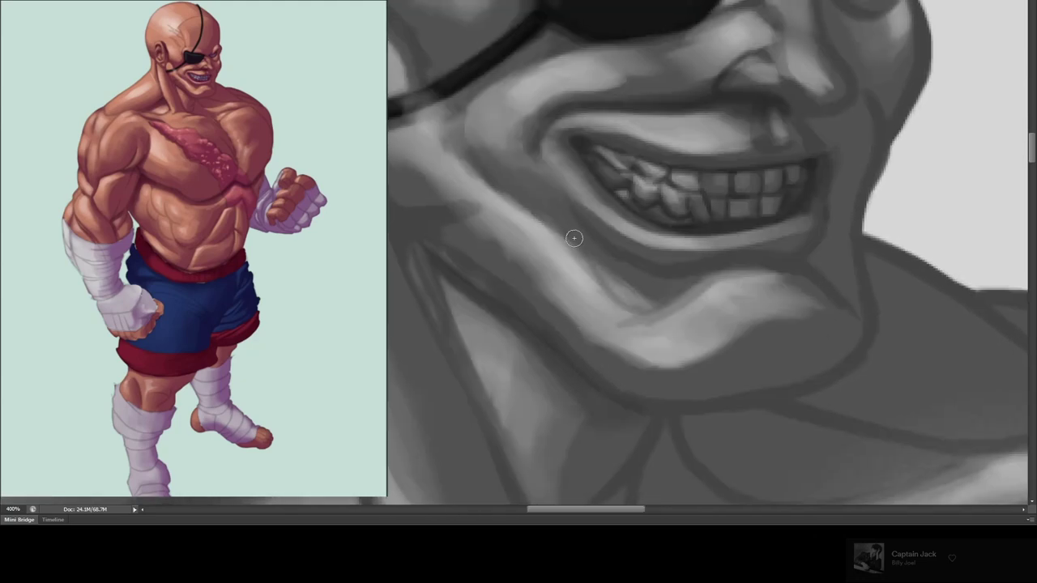
left_click_drag(574, 234, 640, 308)
- Paint light highlight strokes along the trapezius
scroll(560, 148, "down", 5)
scroll(560, 148, "right", 3)
left_click_drag(712, 186, 641, 270)
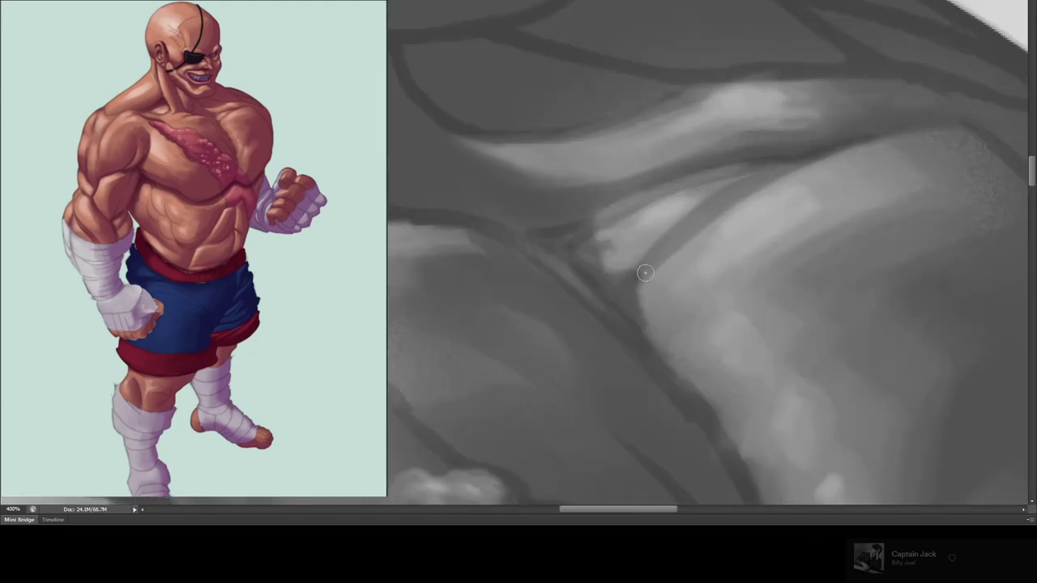
left_click_drag(526, 227, 585, 250)
left_click_drag(623, 195, 687, 179)
left_click_drag(777, 162, 718, 76)
mouse_move(842, 73)
left_mouse_down()
mouse_move(478, 138)
mouse_move(502, 267)
left_mouse_up()
- At 300% zoom, add light strokes on the neck and shoulder and shade the neck edge
key("ctrl+minus")
key("ctrl+minus")
mouse_move(729, 137)
left_mouse_down()
mouse_move(646, 187)
mouse_move(764, 176)
left_mouse_up()
mouse_move(656, 182)
left_mouse_down()
mouse_move(703, 148)
mouse_move(671, 174)
left_mouse_up()
left_click_drag(697, 126, 657, 192)
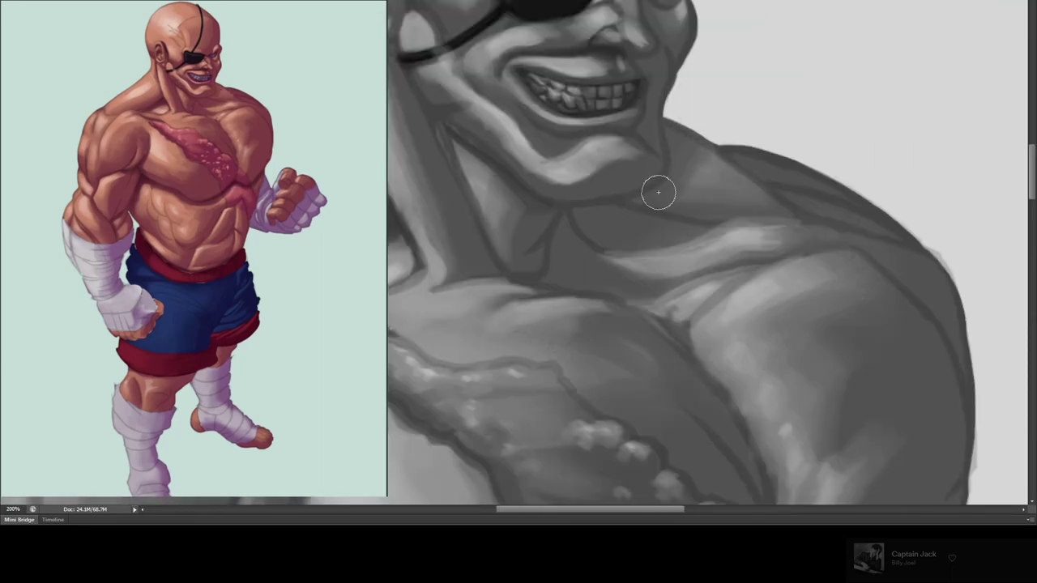
scroll(614, 190, "down", 3)
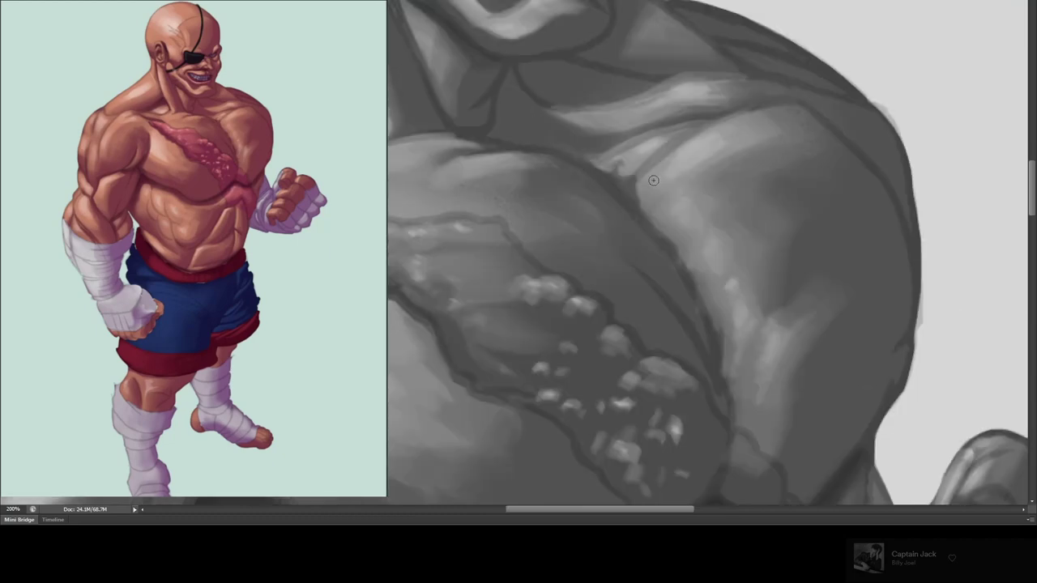
left_click_drag(845, 293, 754, 176)
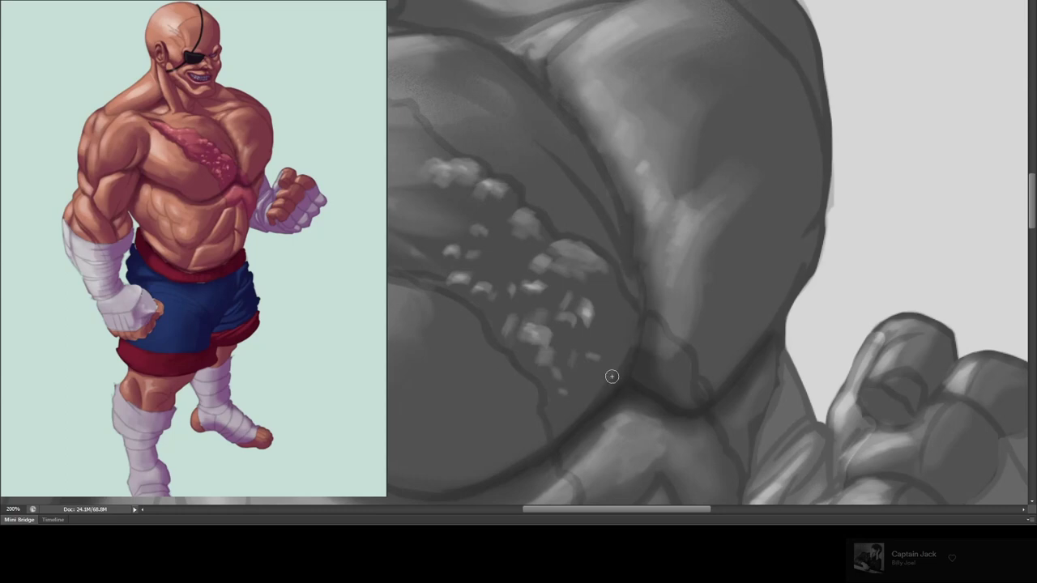
- Darken the forearm and wrist contour
scroll(567, 316, "down", 4)
scroll(500, 121, "left", 2)
scroll(686, 135, "right", 4)
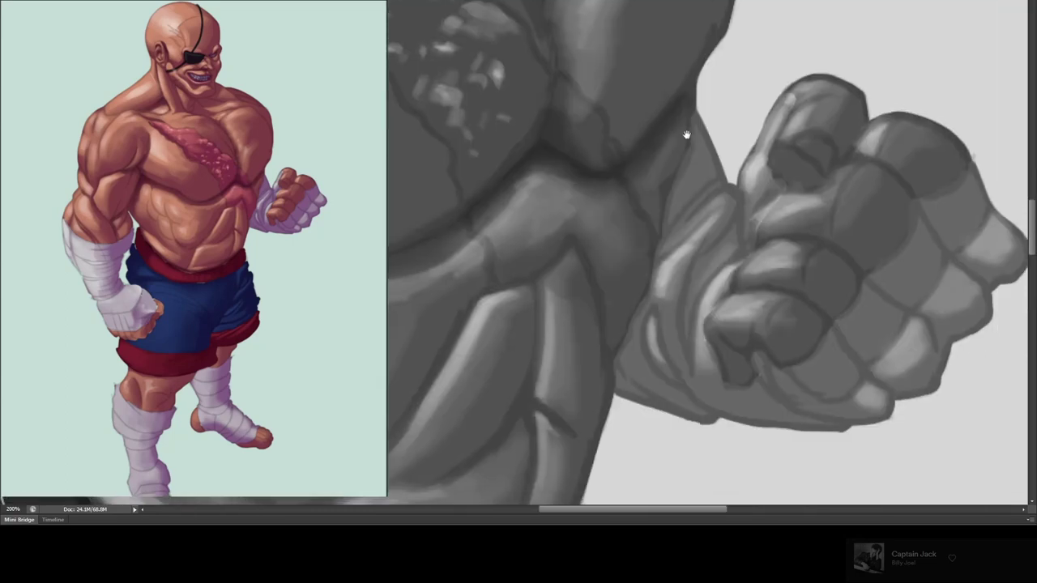
mouse_move(634, 160)
left_mouse_down()
mouse_move(694, 139)
mouse_move(624, 394)
mouse_move(686, 346)
mouse_move(733, 227)
left_mouse_up()
- Flip the canvas horizontally and paint dark finger creases and knuckle lines on the fist
key("h")
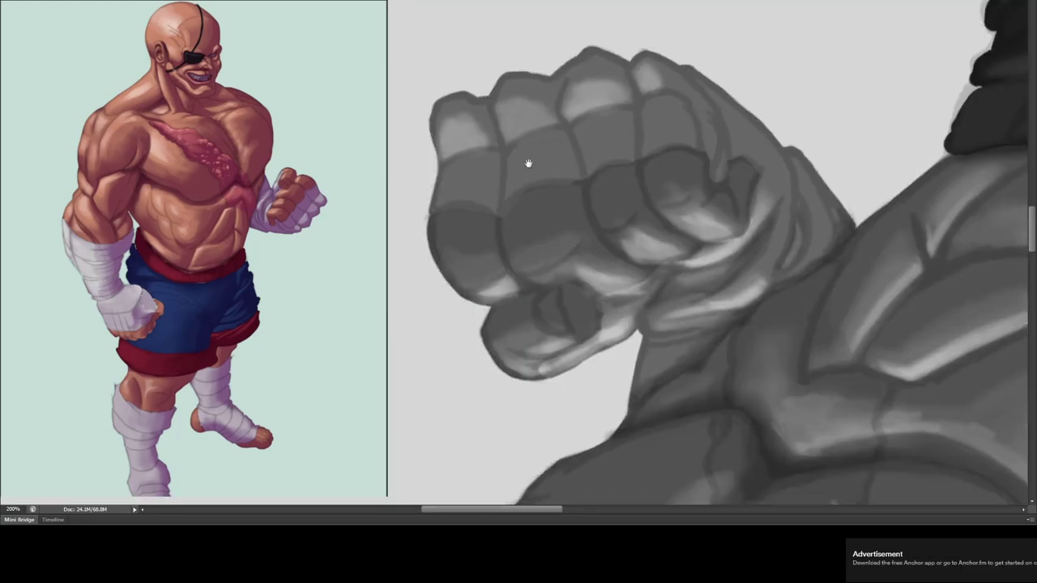
left_click_drag(461, 129, 456, 271)
mouse_move(526, 105)
left_mouse_down()
mouse_move(454, 312)
mouse_move(567, 283)
left_mouse_up()
left_click_drag(600, 102, 603, 180)
left_click_drag(466, 215, 527, 193)
left_click_drag(685, 113, 599, 186)
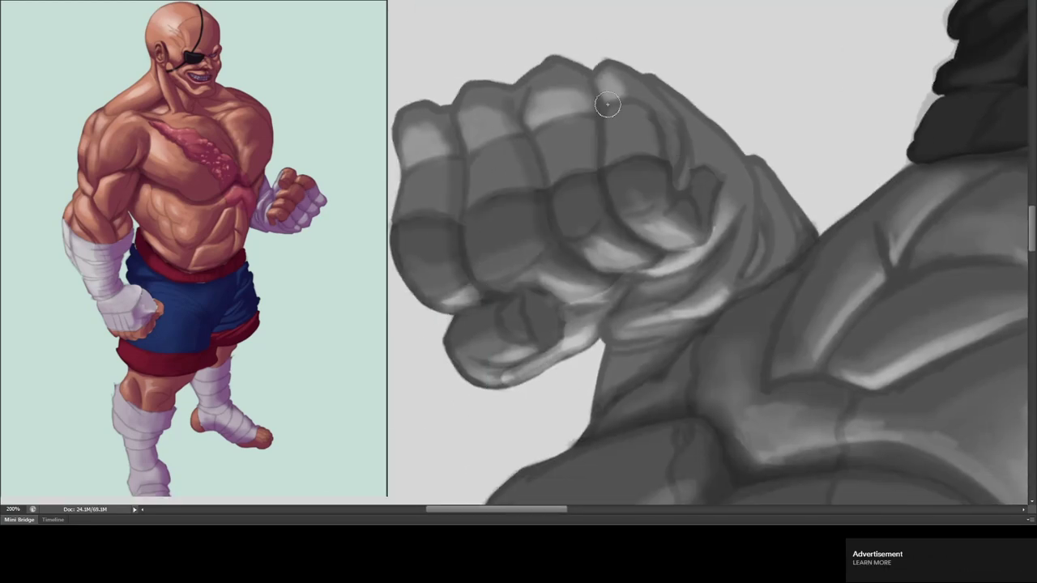
left_click_drag(597, 104, 615, 117)
left_click_drag(770, 167, 749, 218)
- Deepen the knuckle creases across the fist, flip the canvas back, and add a crease near the thumb
left_click_drag(455, 313, 496, 287)
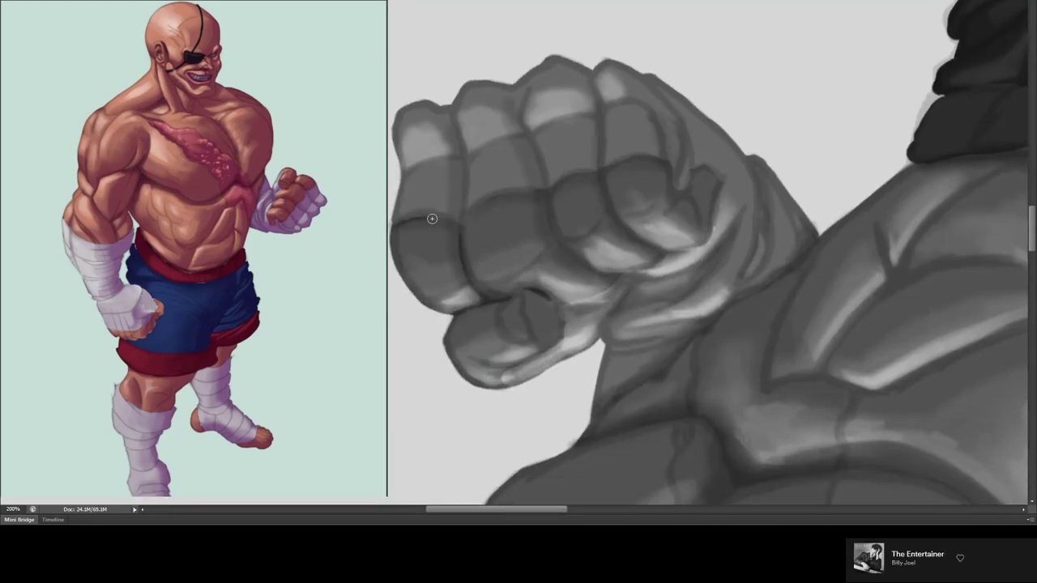
left_click_drag(431, 219, 567, 122)
left_click_drag(460, 146, 620, 215)
left_click_drag(615, 122, 668, 214)
left_click_drag(551, 227, 624, 275)
key("h")
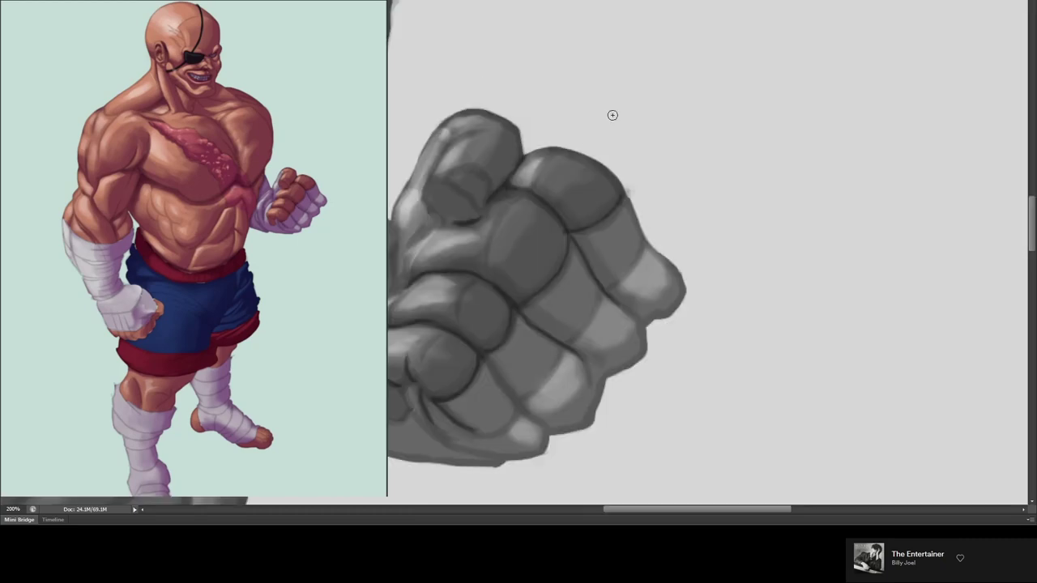
scroll(612, 115, "left", 3)
left_click_drag(614, 199, 569, 184)
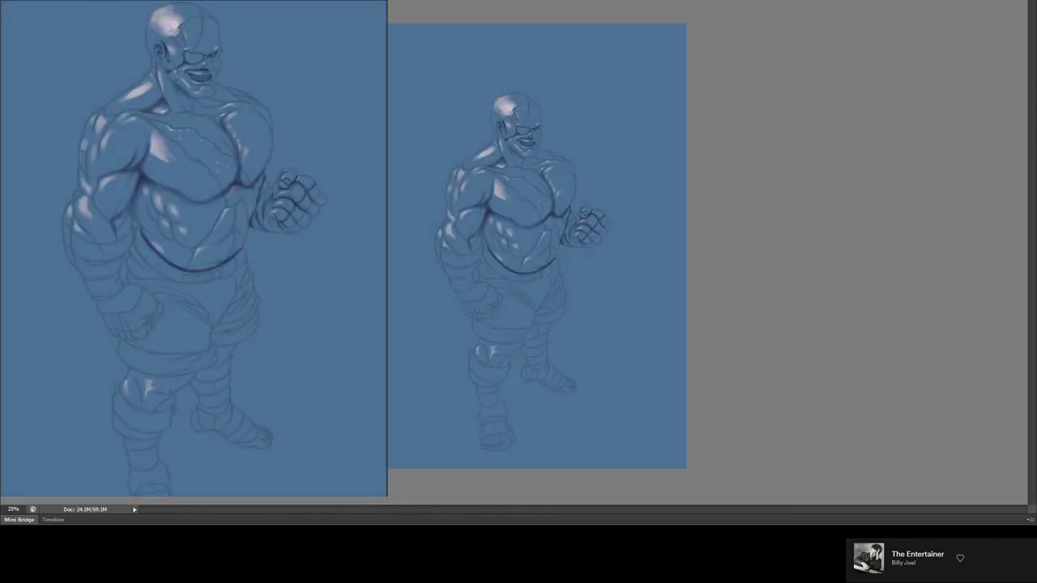
- At 100% zoom, paint lavender rim light along the left arm and lat edge
key("ctrl+1")
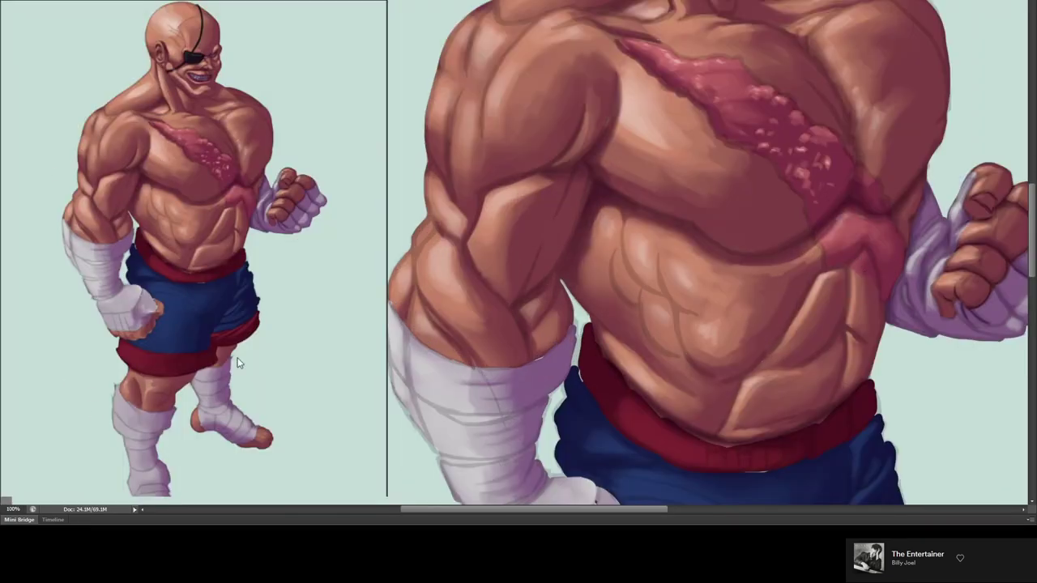
mouse_move(592, 166)
left_mouse_down()
mouse_move(577, 212)
mouse_move(507, 308)
left_mouse_up()
left_click_drag(584, 97, 536, 166)
left_click_drag(607, 73, 596, 142)
left_click_drag(522, 291, 518, 361)
left_click_drag(567, 328, 560, 301)
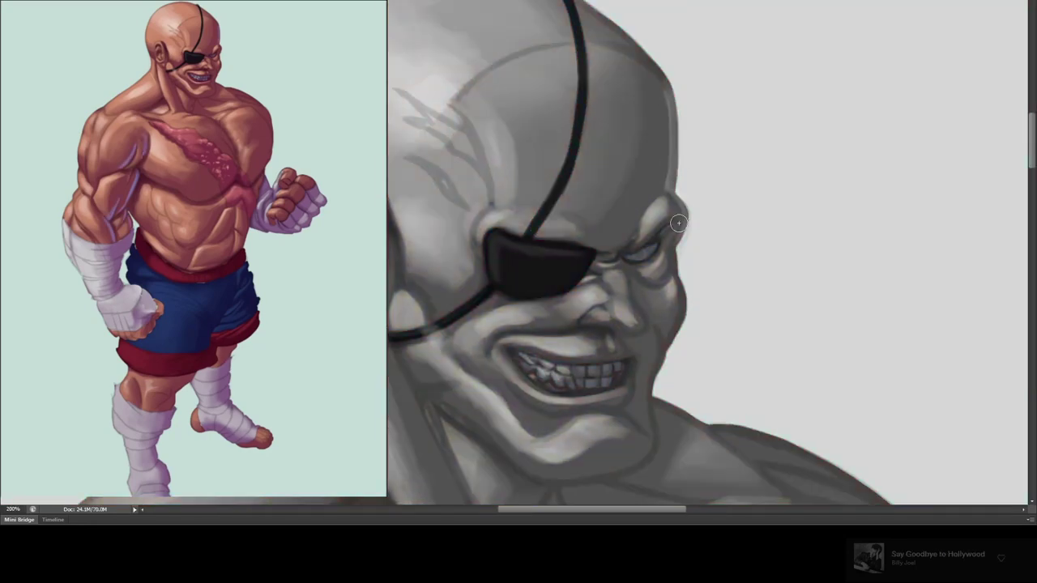
- Add rim light down the face's right edge, skull and cheek, undoing some head strokes
mouse_move(678, 223)
left_mouse_down()
mouse_move(685, 292)
mouse_move(647, 429)
mouse_move(604, 473)
left_mouse_up()
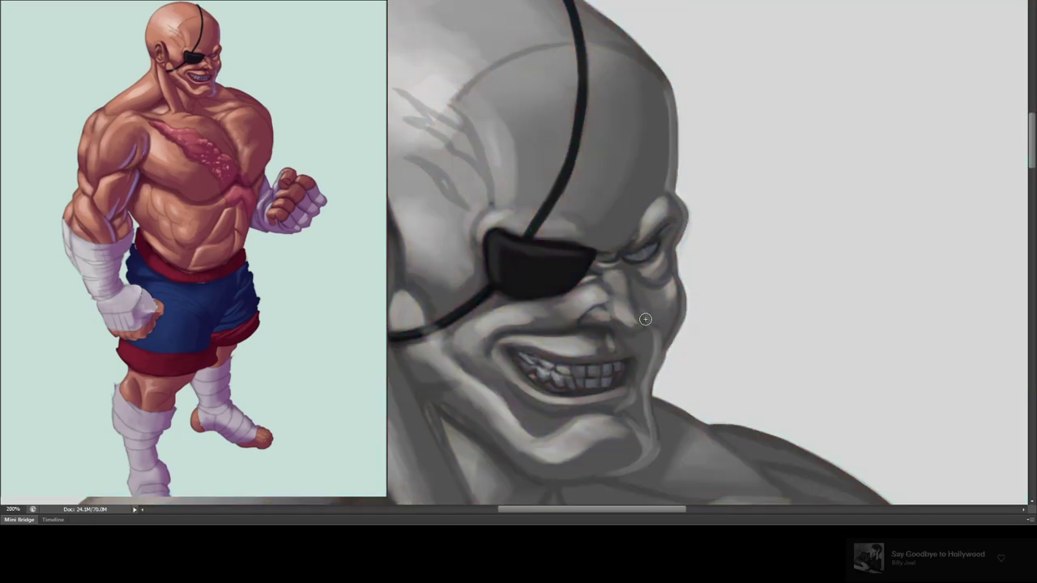
left_click_drag(672, 226, 639, 107)
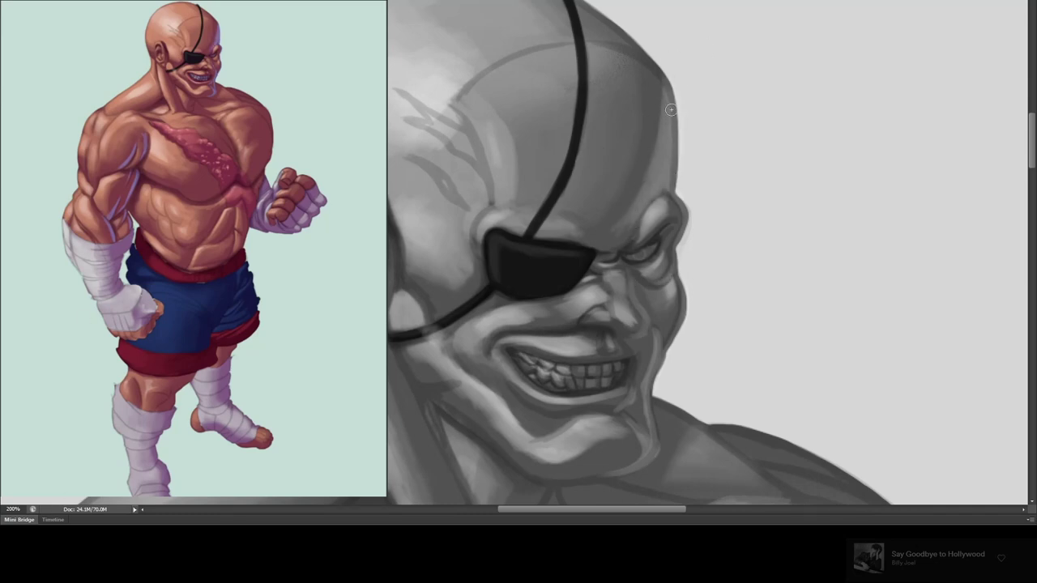
key("ctrl+alt+z")
key("ctrl+alt+z")
key("ctrl+alt+z")
key("ctrl+alt+z")
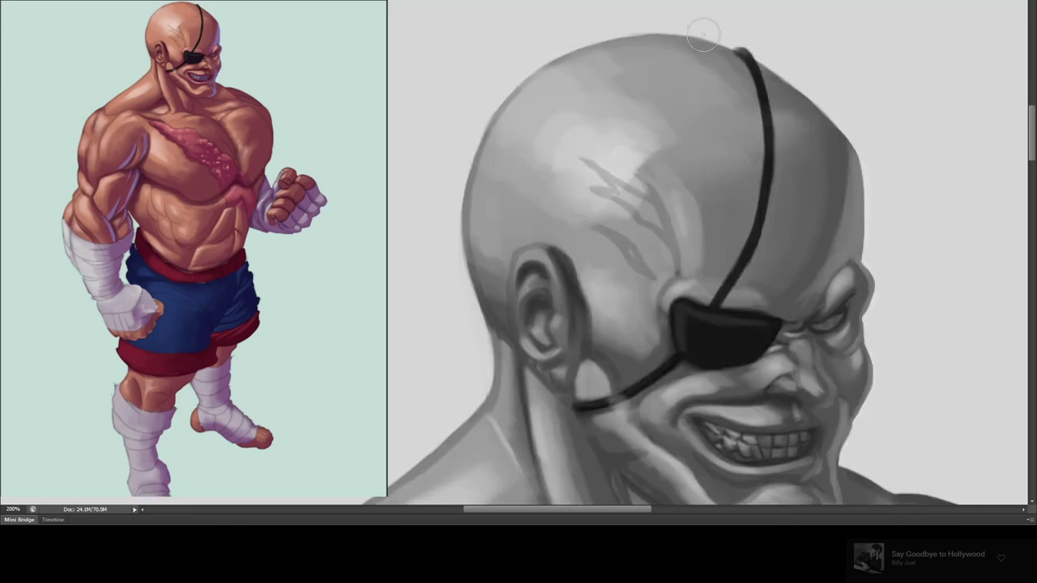
left_click_drag(422, 250, 601, 203)
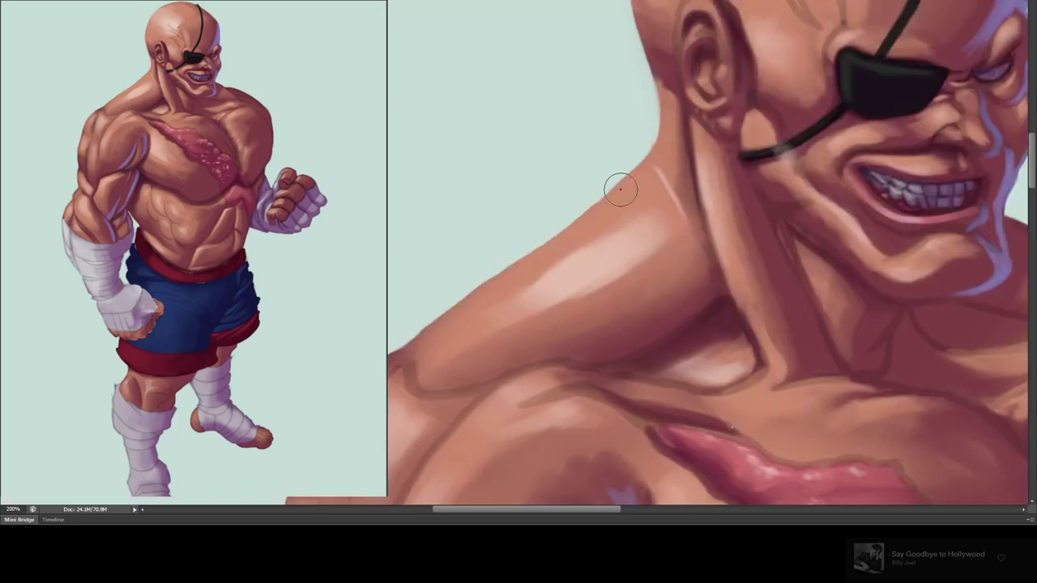
scroll(672, 102, "down", 3)
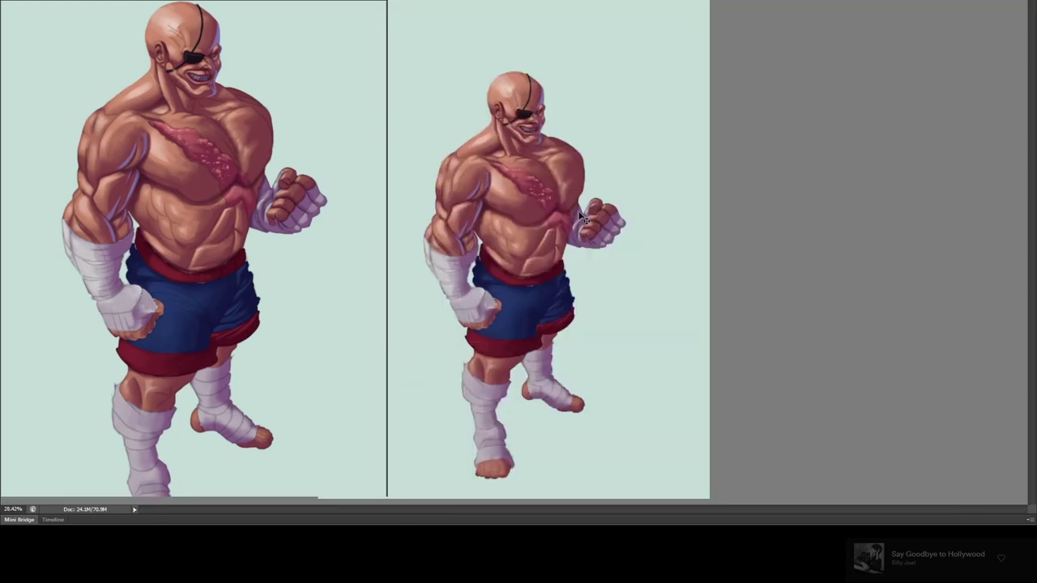
scroll(567, 243, "down", 1)
scroll(498, 195, "up", 3)
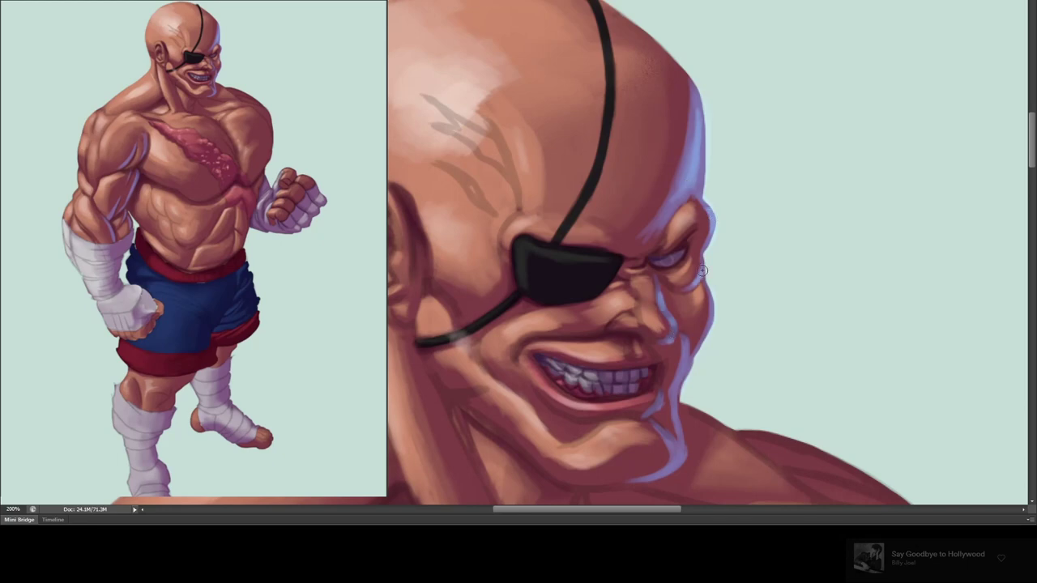
left_click_drag(750, 142, 703, 29)
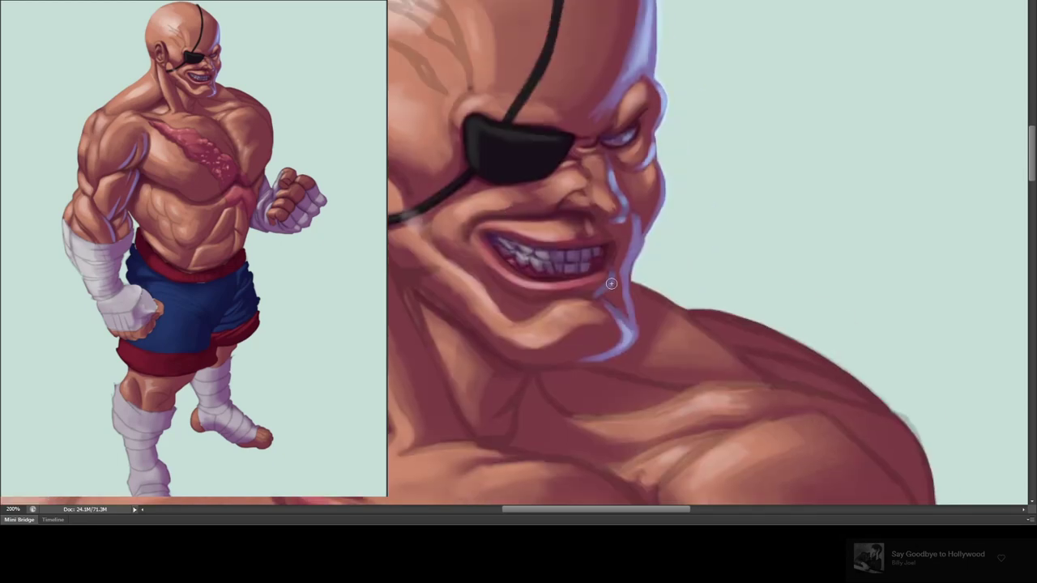
left_click_drag(611, 283, 661, 192)
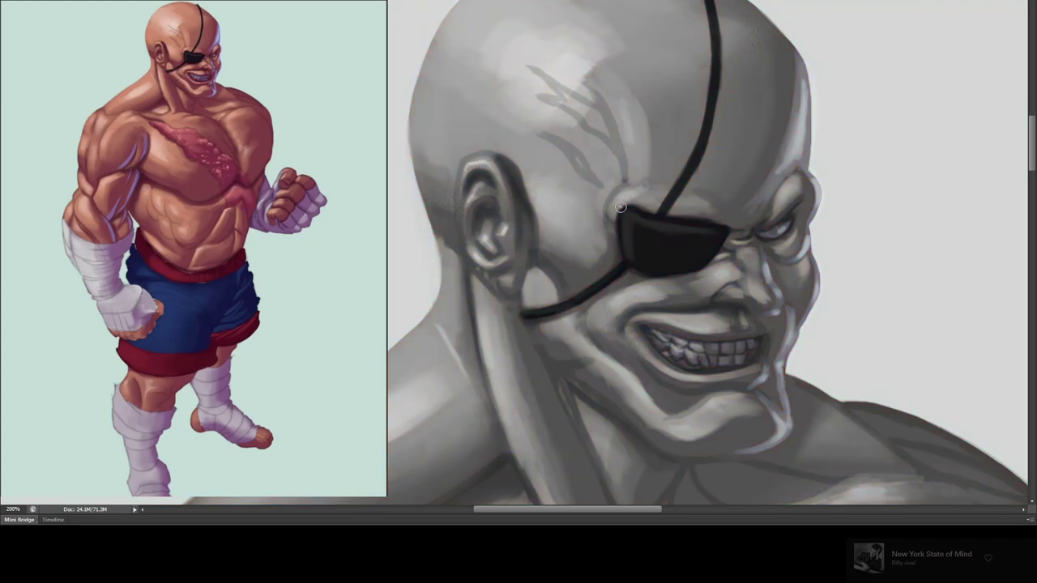
left_click_drag(619, 207, 590, 82)
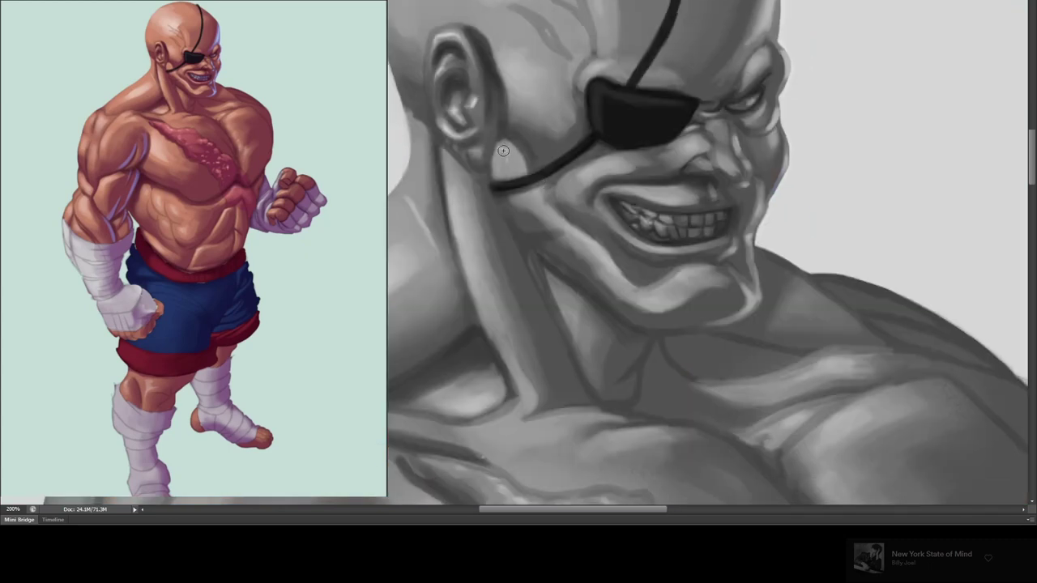
- Turn off the grayscale view and frame the head and chest at 66.67%
key("ctrl+plus")
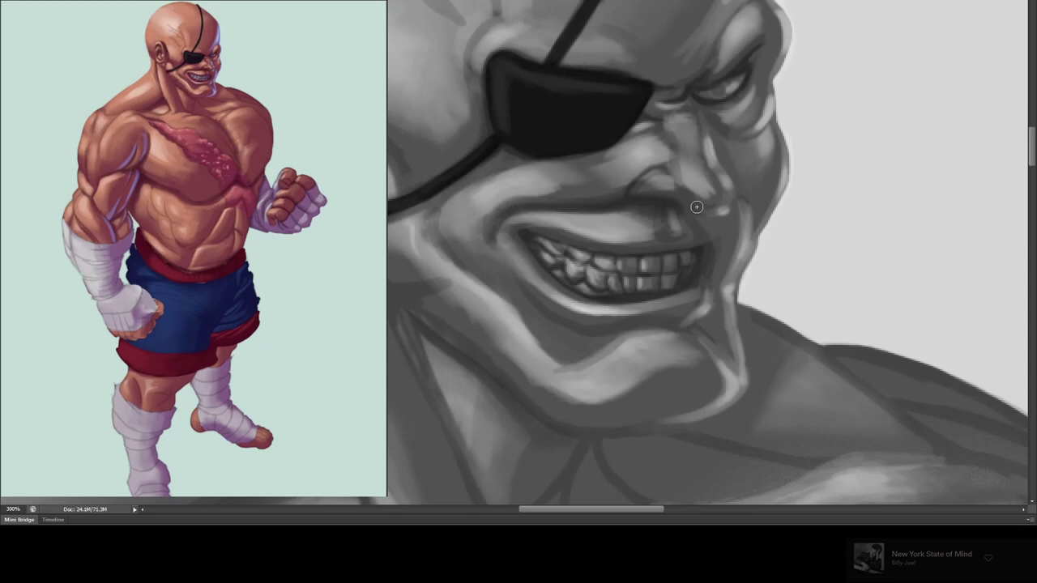
key("ctrl+0")
key("ctrl+y")
key("ctrl+plus")
mouse_move(770, 121)
left_mouse_down()
mouse_move(632, 202)
mouse_move(624, 267)
mouse_move(595, 300)
left_mouse_up()
- Paint lavender rim light along the shoulder, chest-scar edge and torso side
left_click_drag(502, 184, 567, 279)
left_click_drag(595, 154, 627, 231)
left_click_drag(559, 133, 619, 166)
left_click_drag(601, 287, 551, 106)
mouse_move(520, 183)
left_mouse_down()
mouse_move(541, 352)
mouse_move(498, 485)
left_mouse_up()
- At 100% zoom, paint lavender rim light around the fist's outline, knuckles and bottom edge
key("ctrl+plus")
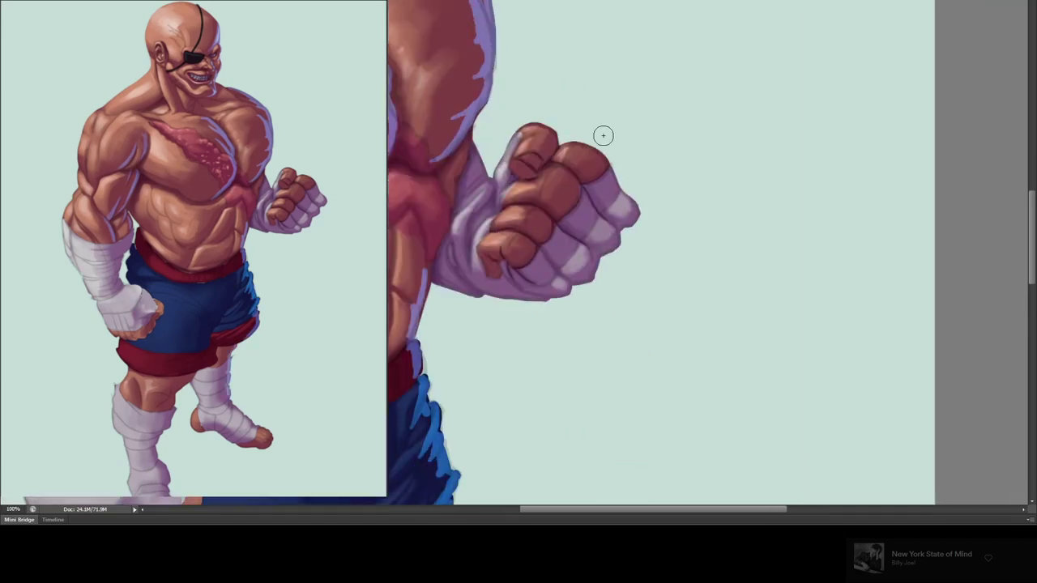
mouse_move(603, 135)
left_mouse_down()
mouse_move(636, 235)
mouse_move(450, 298)
left_mouse_up()
left_click_drag(482, 174, 559, 129)
left_click_drag(542, 186, 579, 166)
left_click_drag(607, 174, 574, 238)
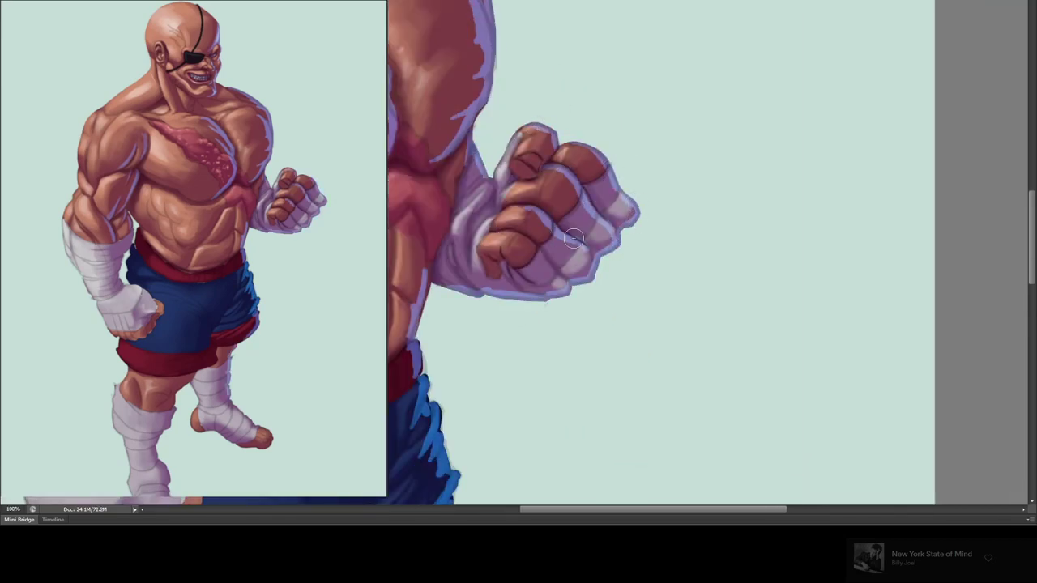
scroll(573, 237, "left", 5)
scroll(496, 221, "up", 3)
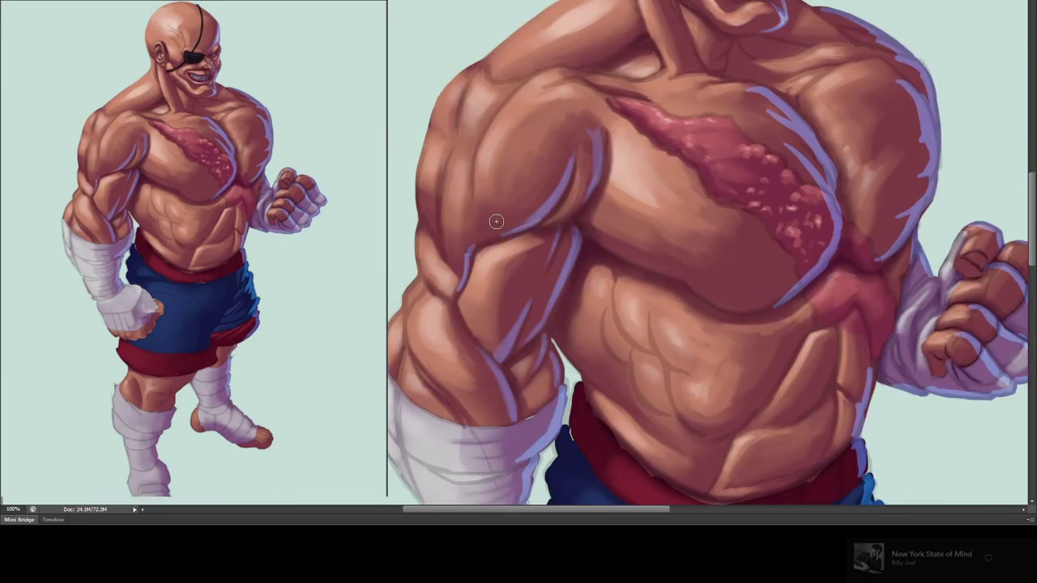
scroll(496, 221, "up", 3)
scroll(496, 221, "right", 2)
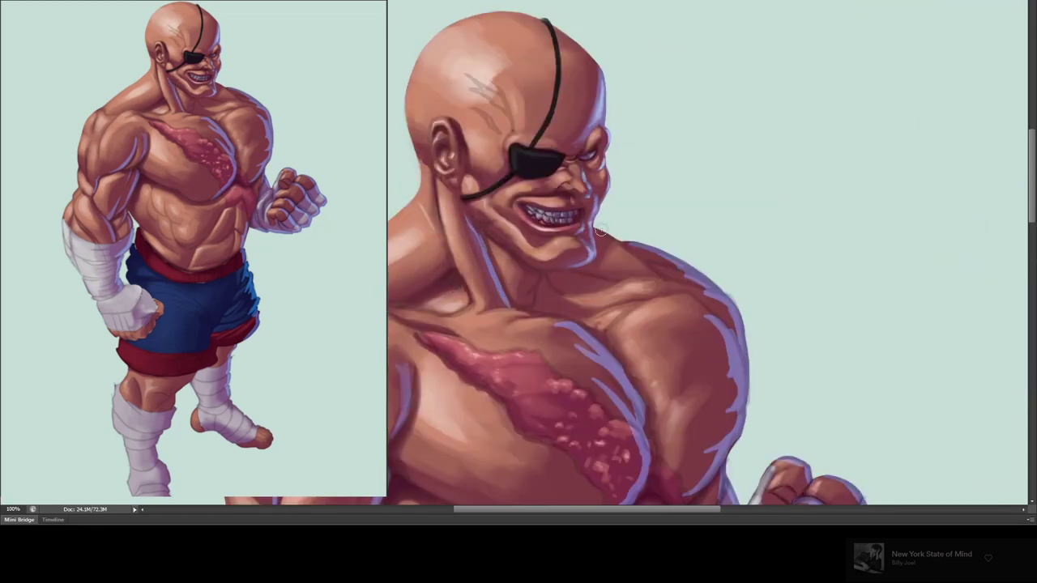
- Flip the canvas horizontally and scroll around to check the mirrored painting
key("h")
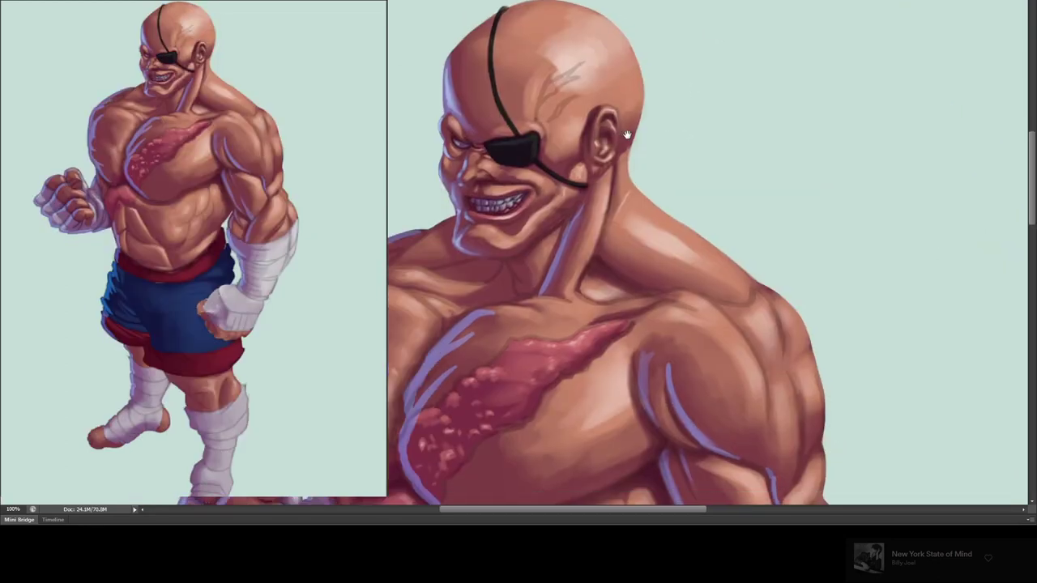
scroll(510, 286, "down", 5)
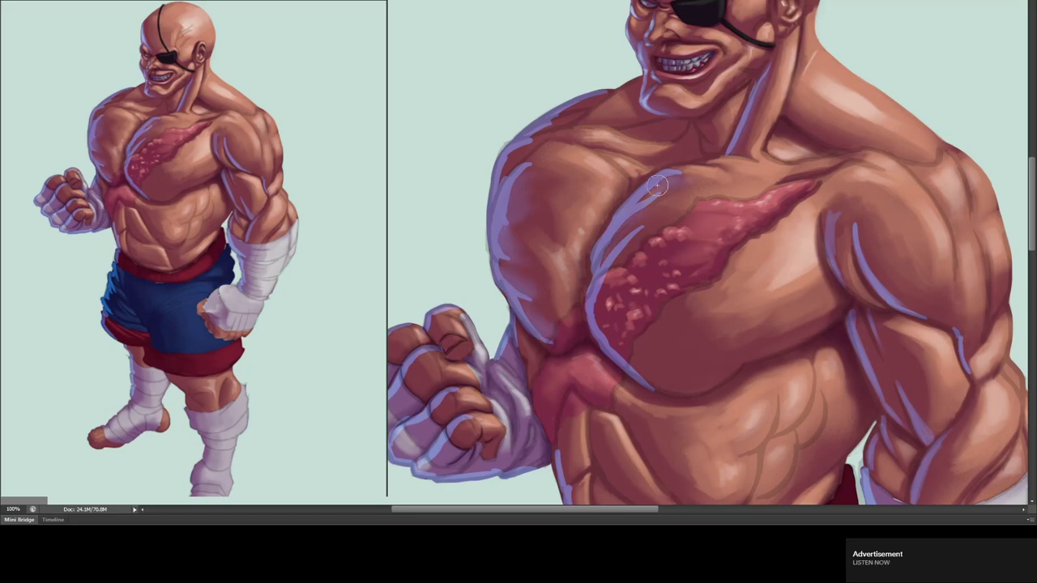
scroll(485, 167, "down", 5)
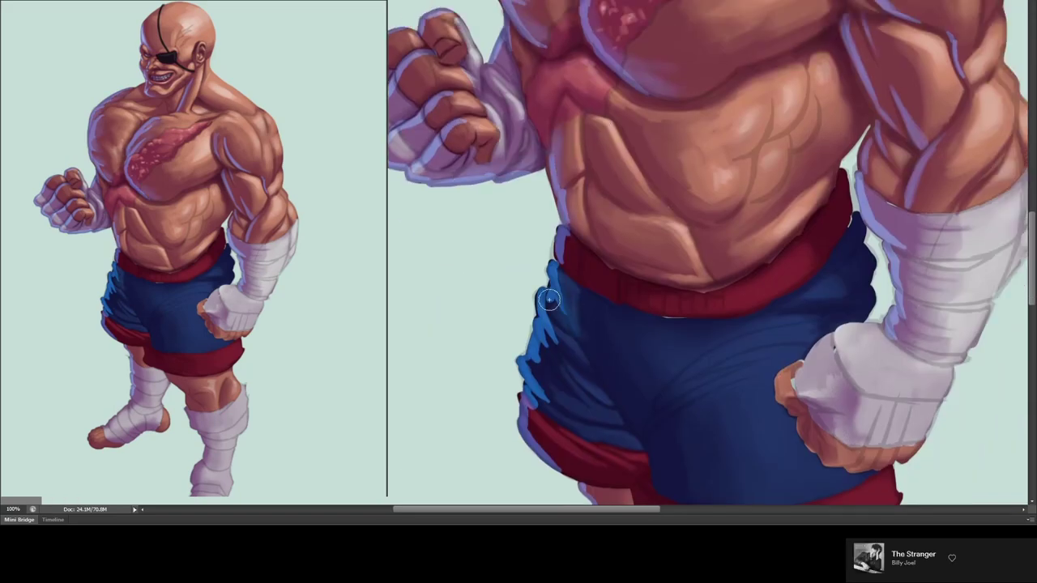
scroll(583, 226, "up", 3)
scroll(584, 227, "right", 2)
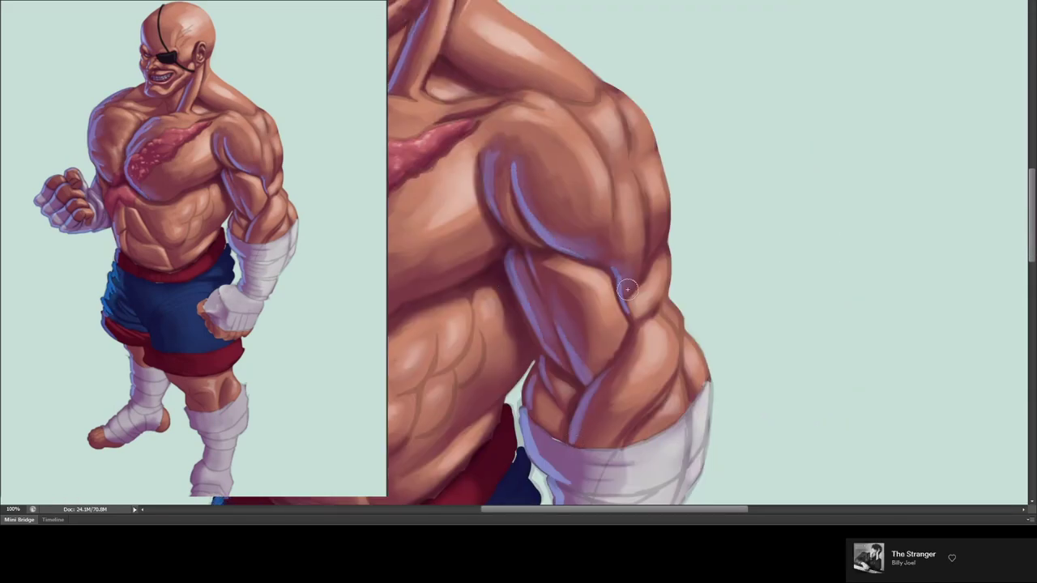
- Texture the chest scar with pink bumps, dark accents, reddened edges and blue-purple strokes
scroll(482, 169, "up", 1)
left_click_drag(544, 203, 639, 101)
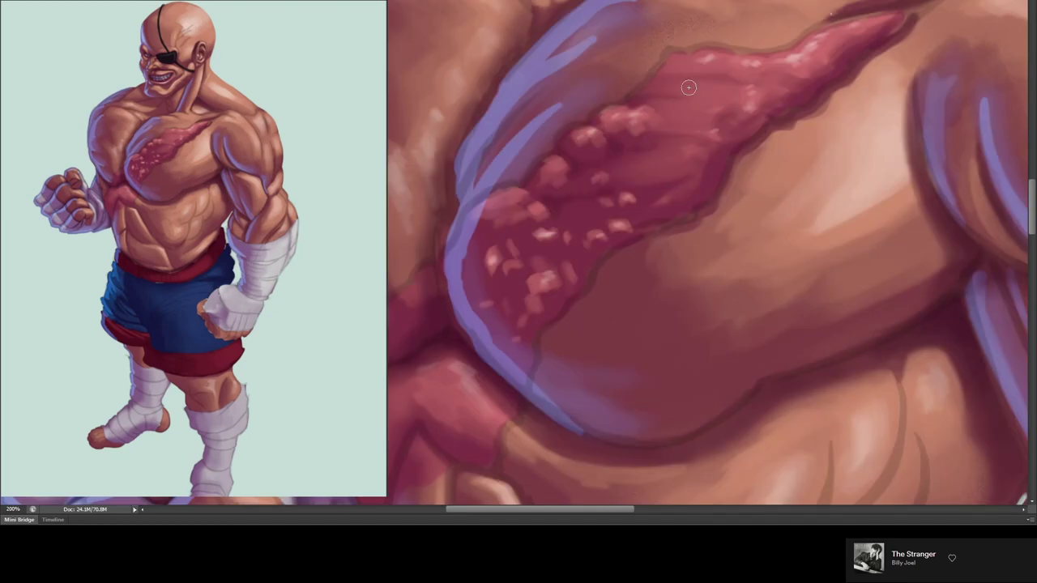
mouse_move(686, 65)
left_mouse_down()
mouse_move(499, 250)
mouse_move(613, 213)
left_mouse_up()
left_click_drag(617, 145, 576, 183)
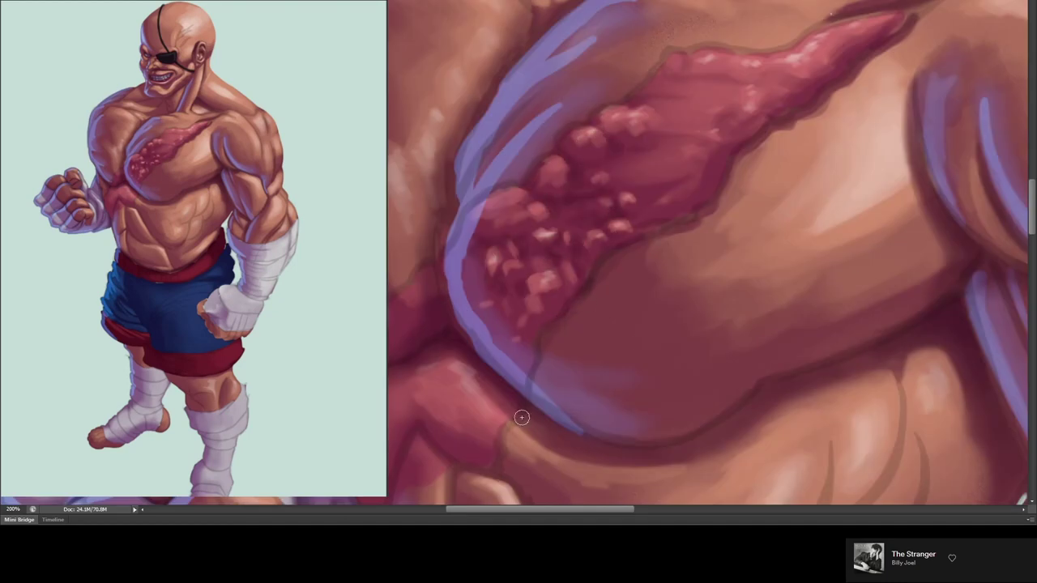
mouse_move(446, 208)
left_mouse_down()
mouse_move(523, 175)
mouse_move(509, 328)
mouse_move(560, 225)
mouse_move(664, 162)
mouse_move(680, 180)
mouse_move(655, 95)
left_mouse_up()
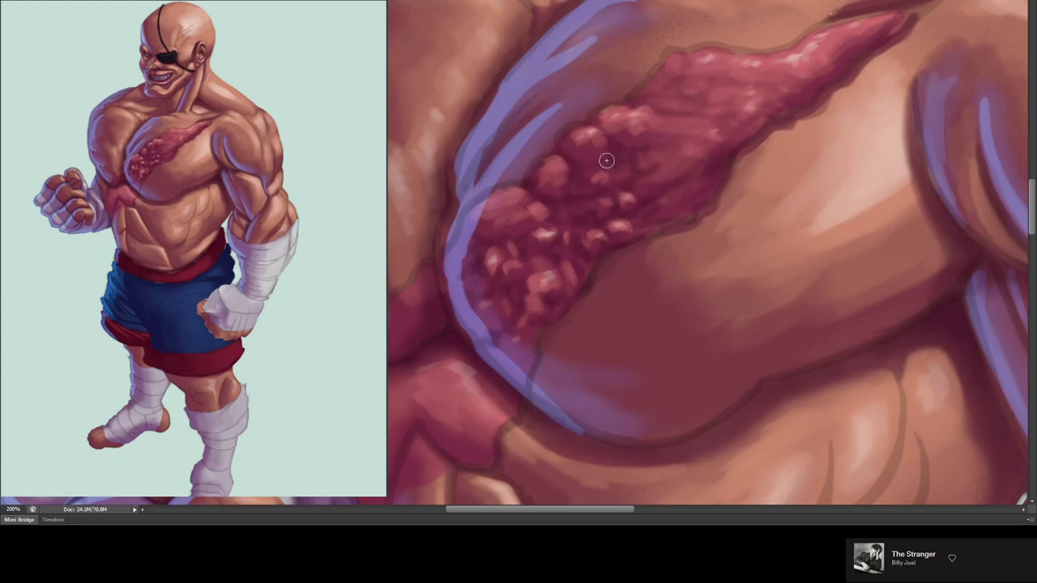
mouse_move(605, 161)
left_mouse_down()
mouse_move(643, 194)
mouse_move(585, 215)
mouse_move(731, 132)
mouse_move(693, 60)
mouse_move(764, 86)
left_mouse_up()
mouse_move(427, 325)
left_mouse_down()
mouse_move(581, 171)
mouse_move(550, 282)
mouse_move(588, 313)
mouse_move(597, 243)
mouse_move(551, 236)
left_mouse_up()
mouse_move(666, 212)
left_mouse_down()
mouse_move(629, 134)
mouse_move(624, 169)
mouse_move(617, 89)
left_mouse_up()
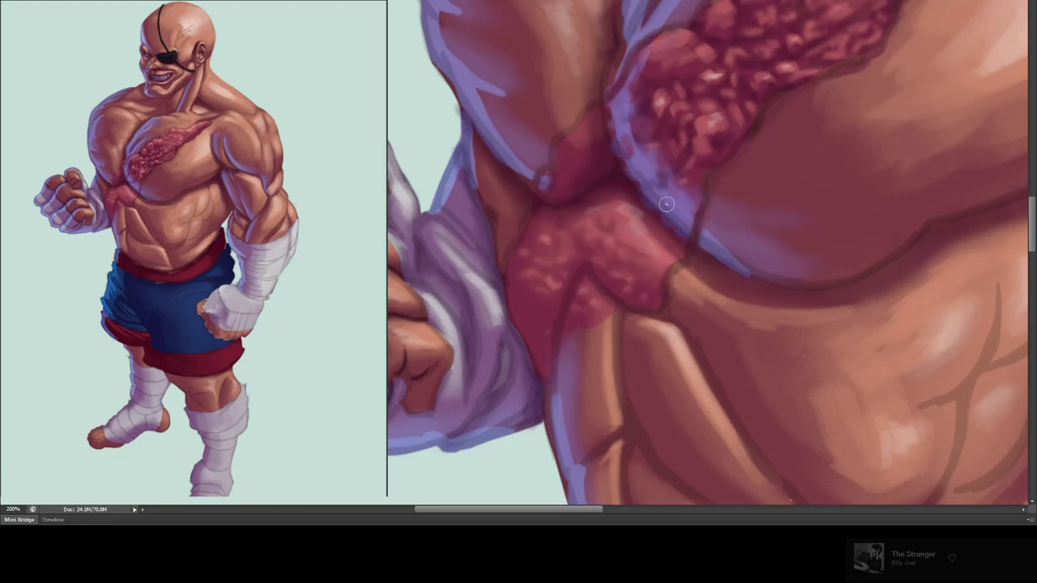
- Flip the canvas back to its original orientation and review the chest and abdomen
key("ctrl+shift+h")
mouse_move(710, 207)
left_mouse_down()
mouse_move(557, 182)
mouse_move(524, 120)
left_mouse_up()
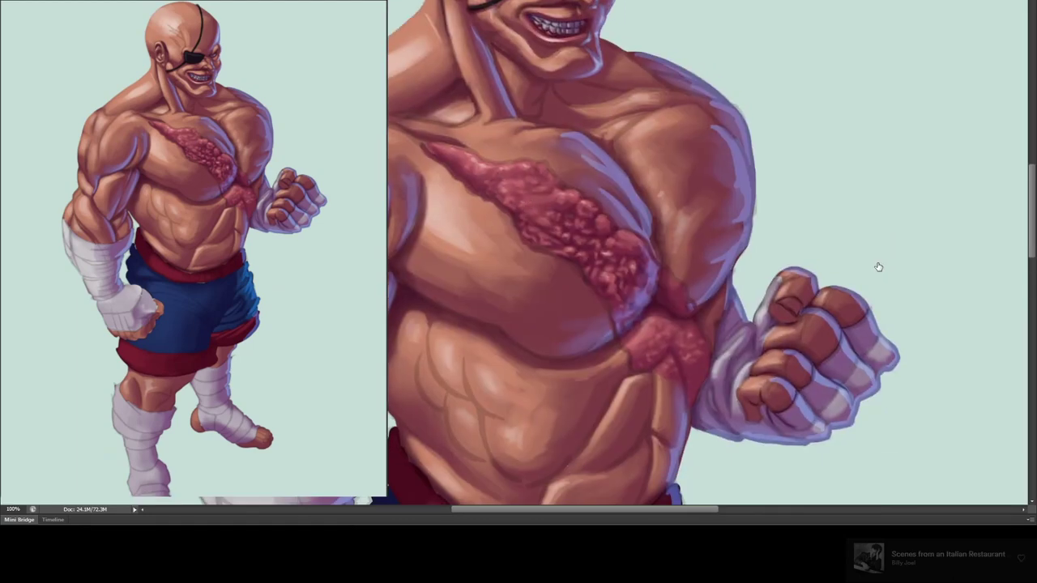
left_click_drag(711, 141, 801, 292)
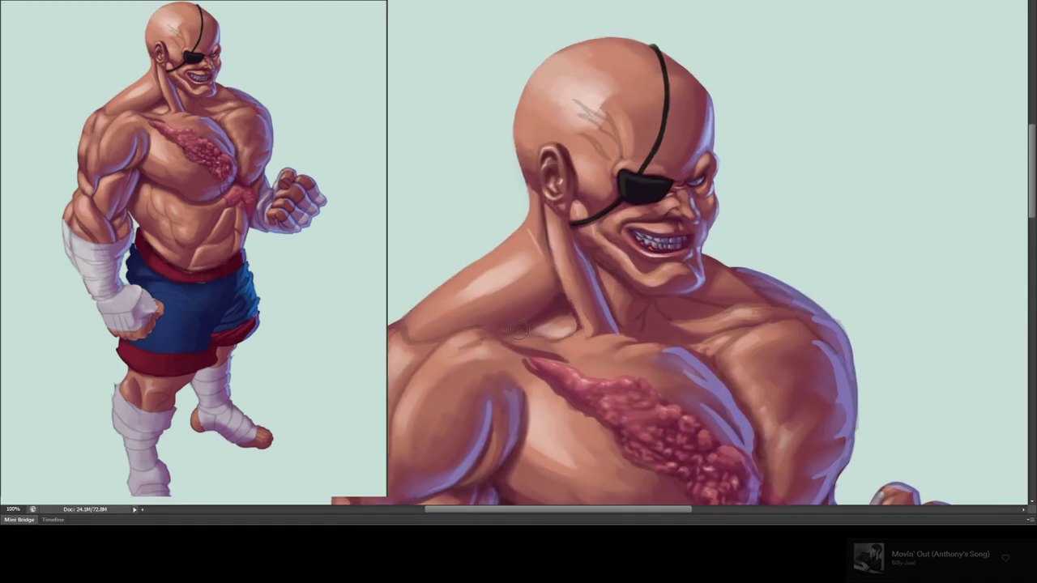
mouse_move(437, 437)
left_mouse_down()
mouse_move(472, 241)
mouse_move(508, 324)
left_mouse_up()
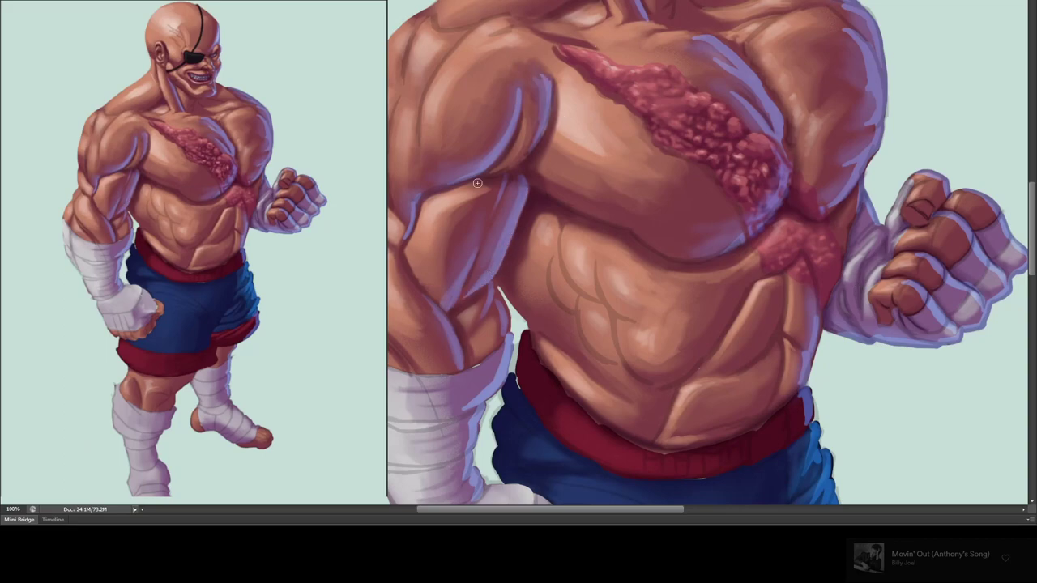
key("ctrl+plus")
key("ctrl+minus")
key("ctrl+minus")
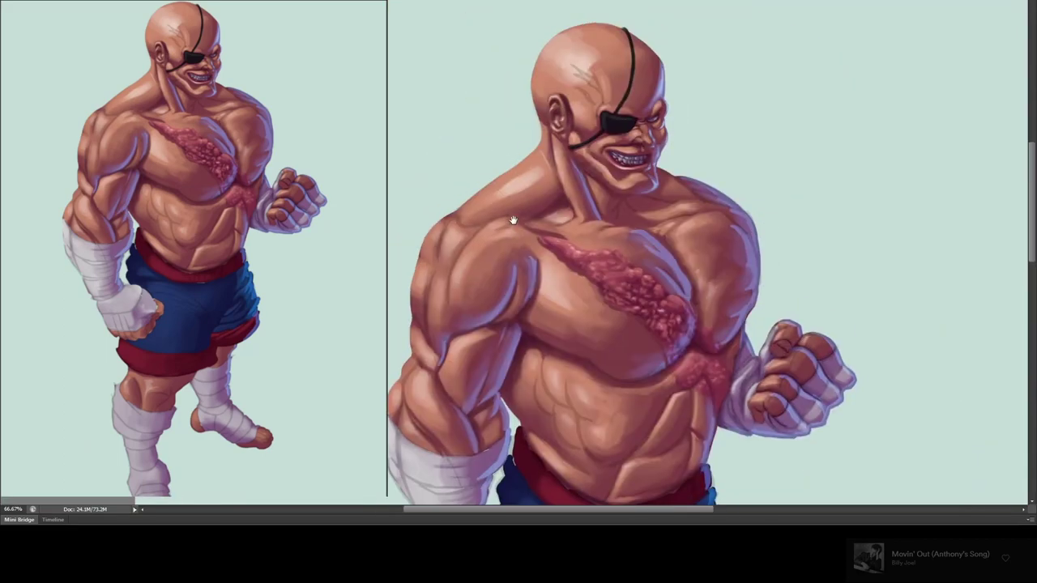
scroll(558, 203, "up", 2)
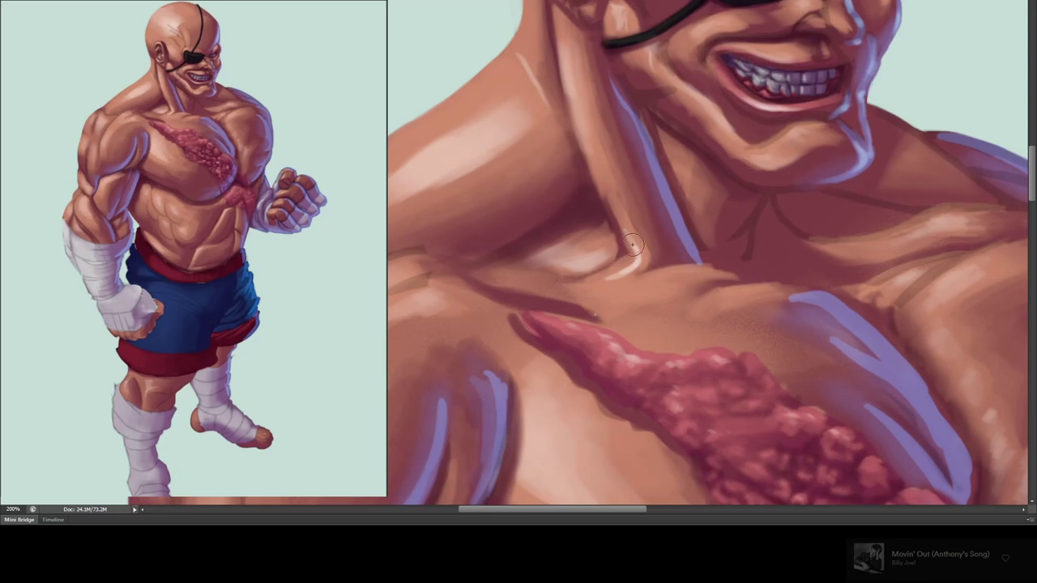
scroll(663, 274, "down", 2)
scroll(481, 161, "up", 4)
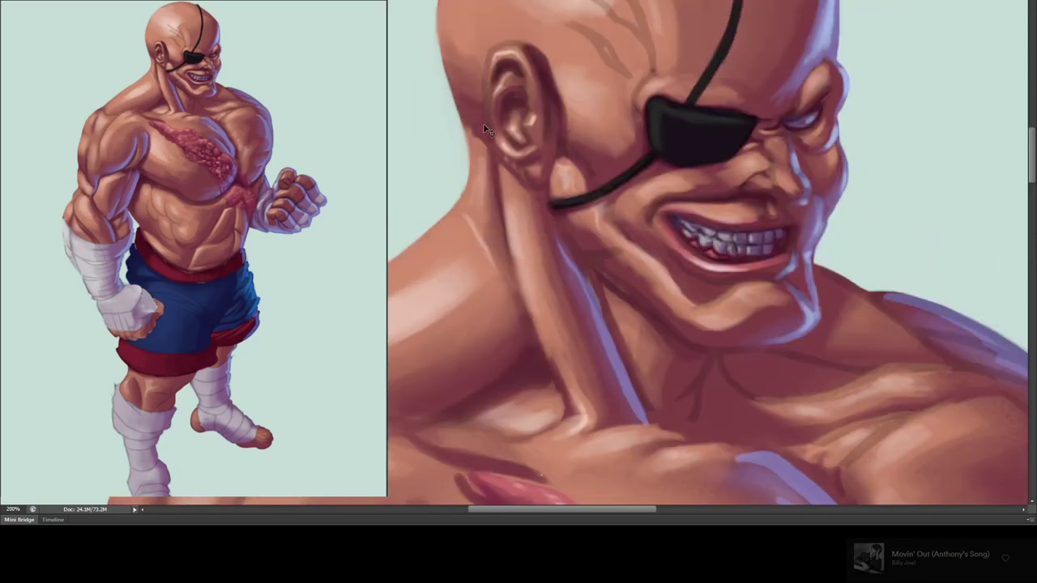
- Brighten the lavender highlight along the neck and darken the brow above the eye
left_click_drag(572, 264, 603, 355)
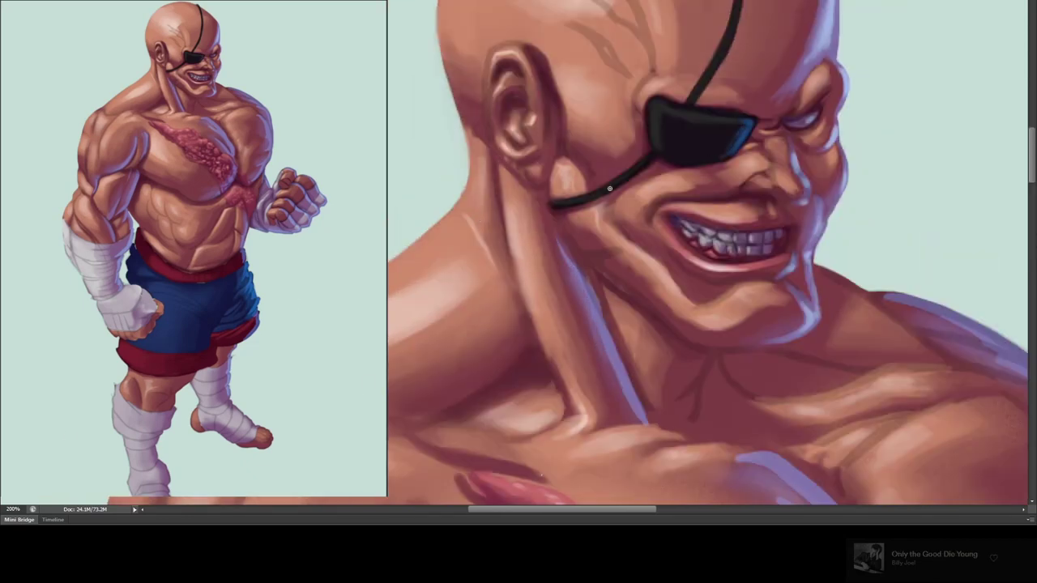
scroll(724, 86, "up", 1)
scroll(724, 86, "up", 4)
scroll(724, 86, "right", 3)
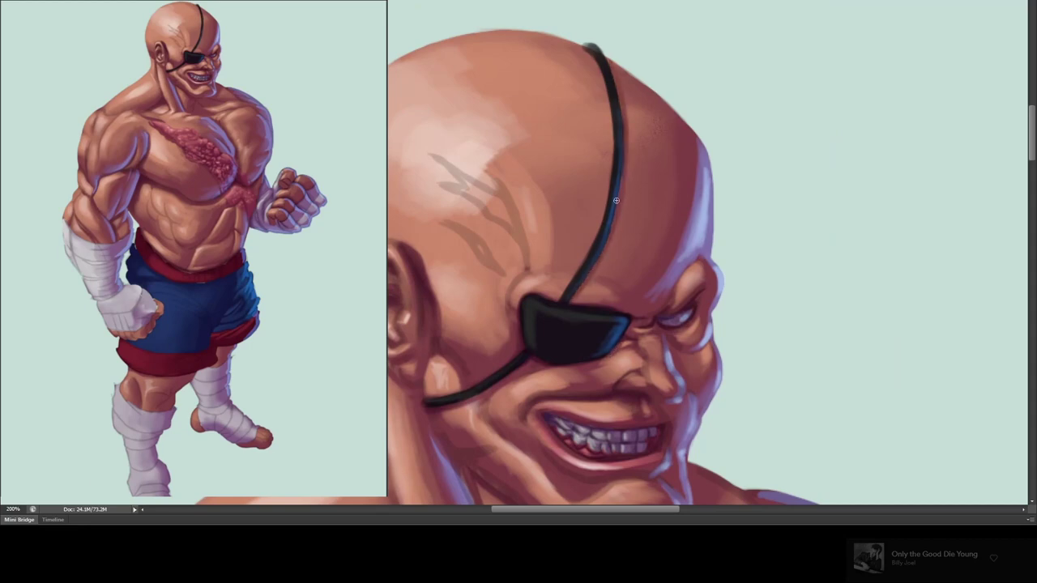
left_click_drag(652, 290, 662, 267)
scroll(711, 226, "up", 1)
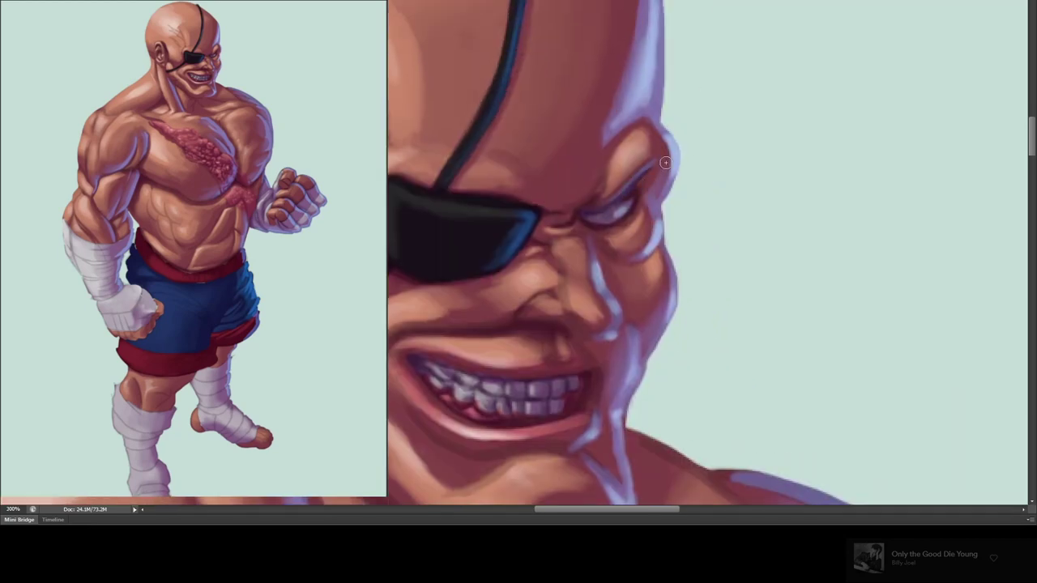
scroll(674, 141, "down", 5)
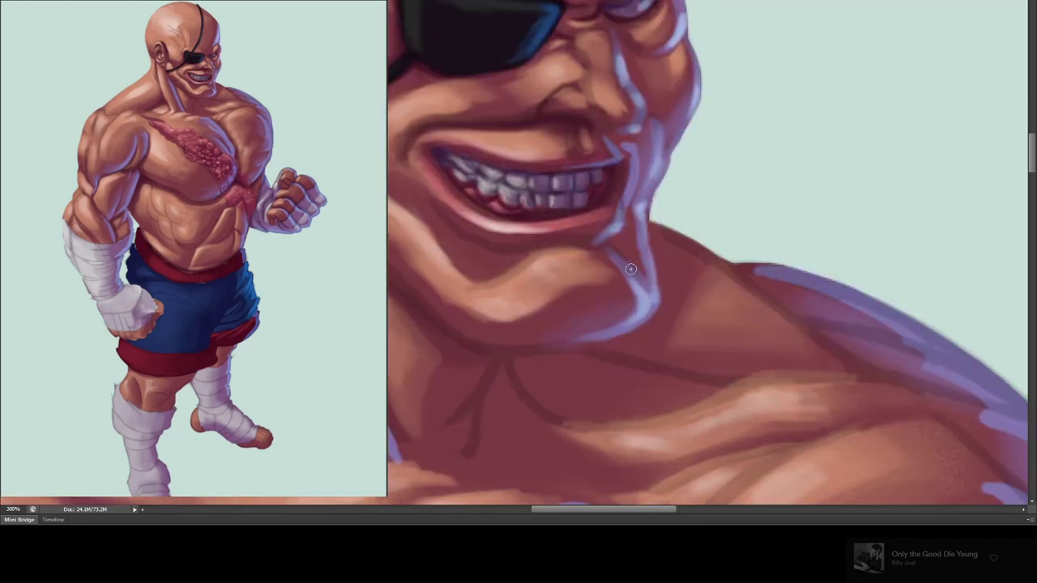
- Paint small lavender strokes below the mouth and under the lower lip
left_click_drag(606, 189, 687, 205)
left_click_drag(595, 265, 589, 288)
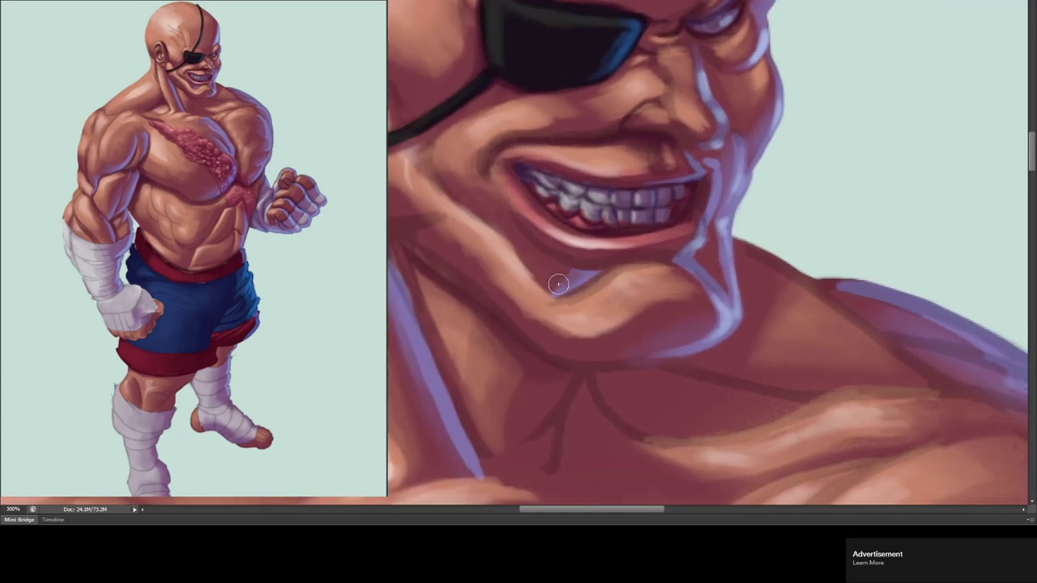
left_click_drag(635, 261, 567, 260)
left_click_drag(414, 285, 587, 226)
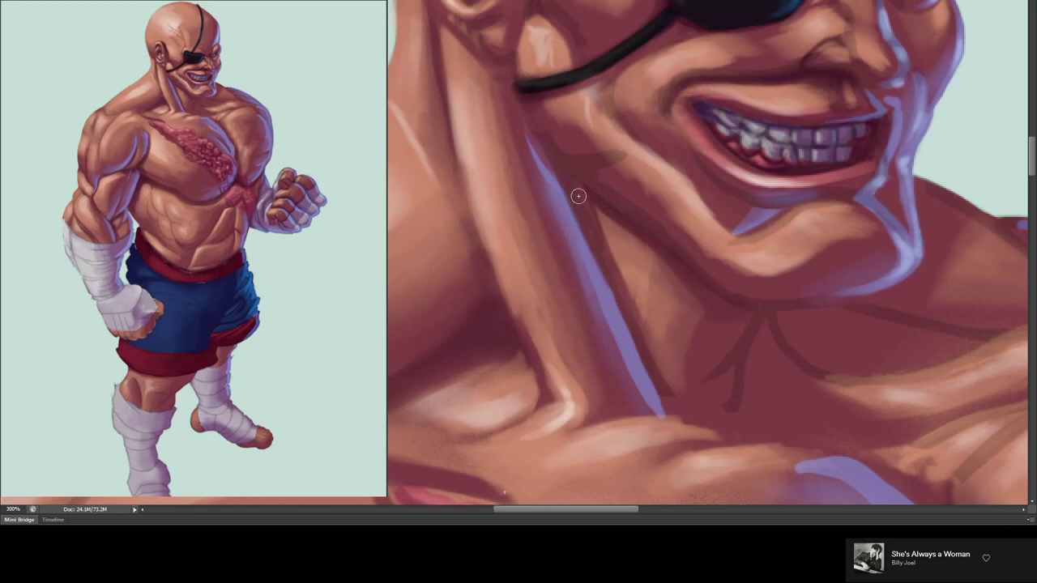
- Bring the ear and eye patch into view and switch to grayscale to check values
mouse_move(555, 89)
left_mouse_down()
mouse_move(505, 234)
mouse_move(685, 185)
left_mouse_up()
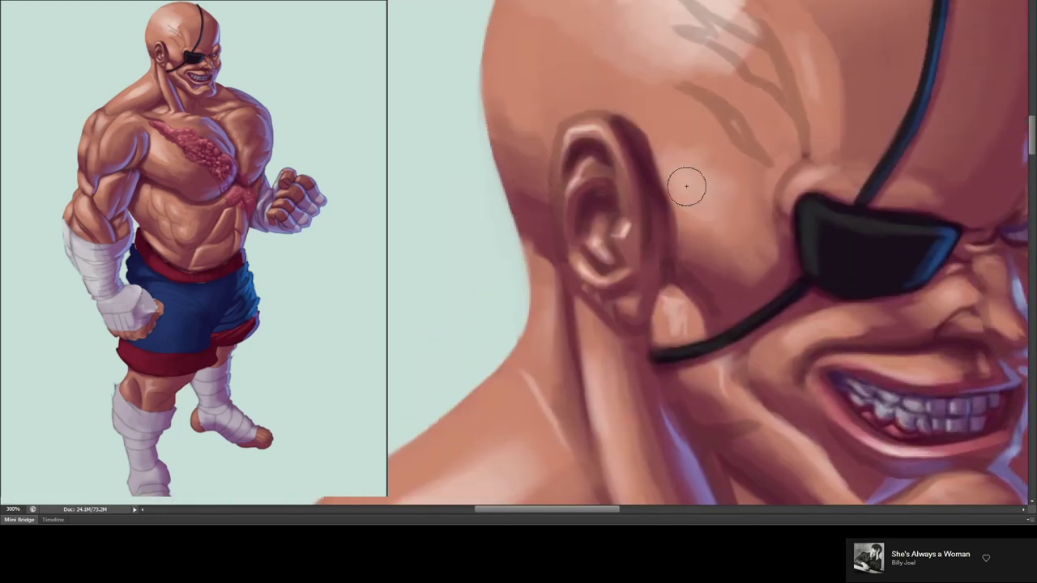
scroll(562, 193, "up", 2)
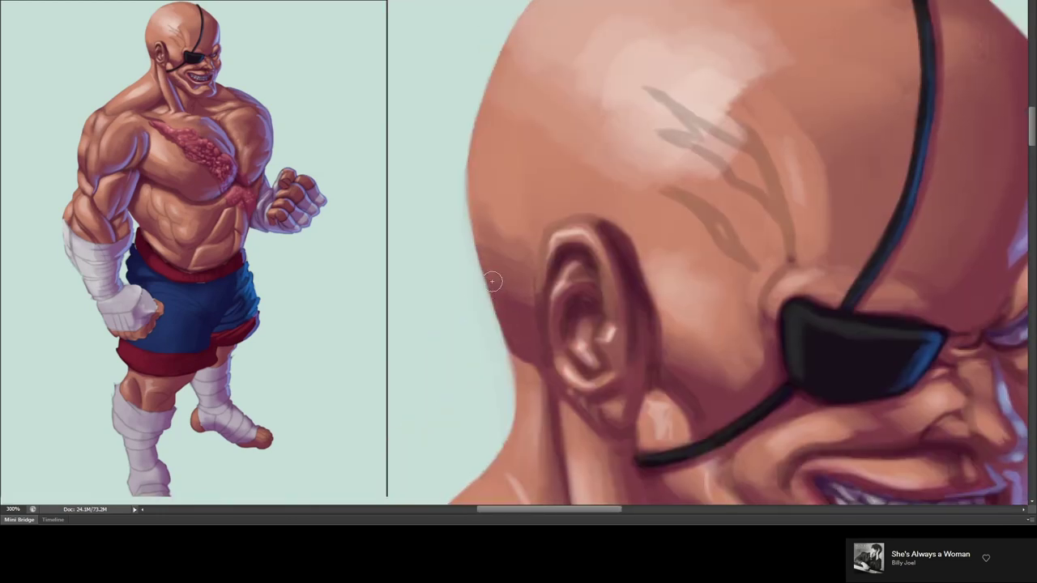
scroll(514, 194, "up", 4)
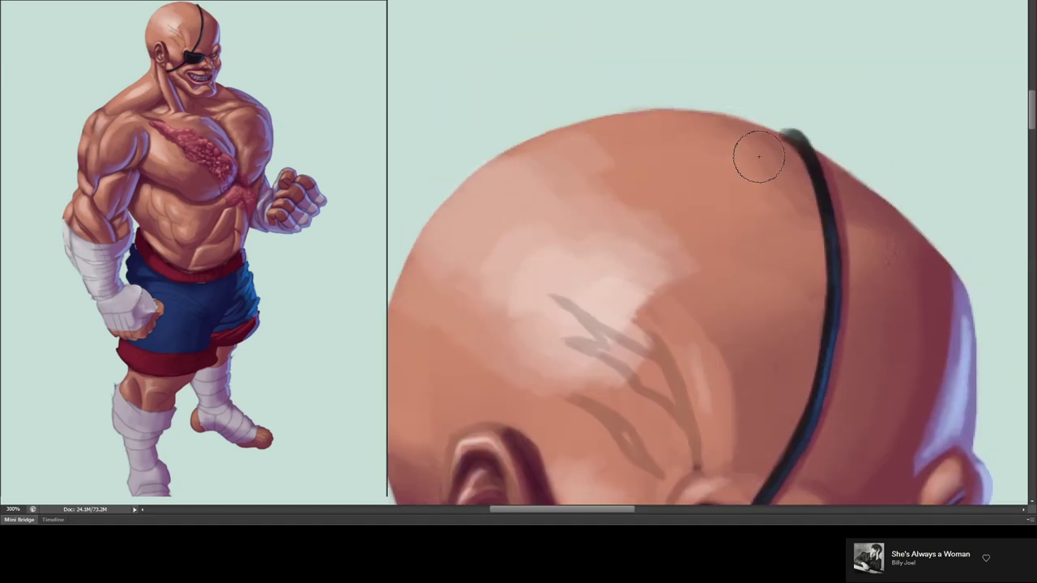
scroll(759, 157, "down", 5)
scroll(609, 250, "down", 8)
key("ctrl+y")
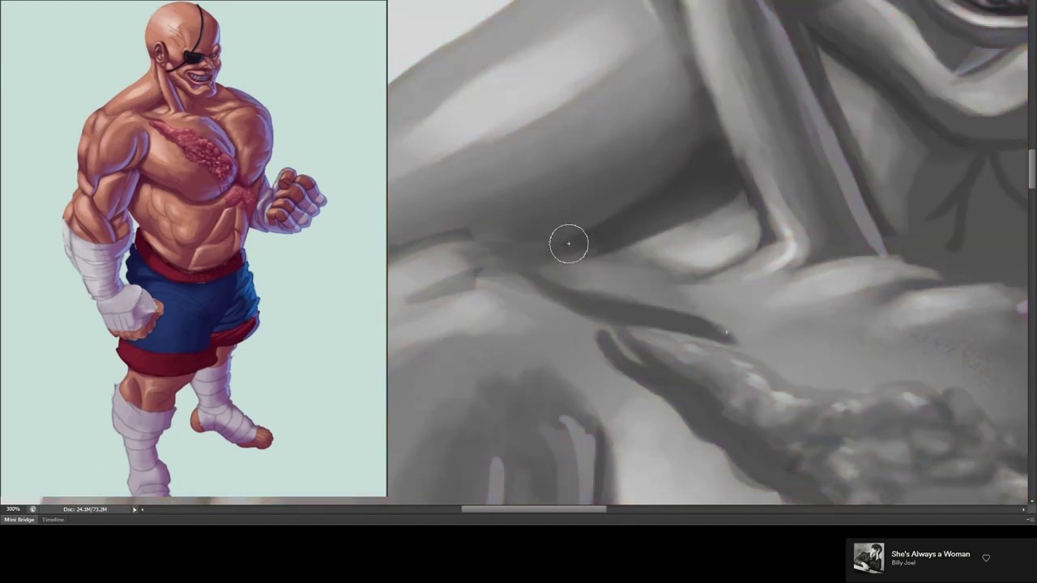
key("ctrl+y")
left_click_drag(724, 224, 529, 305)
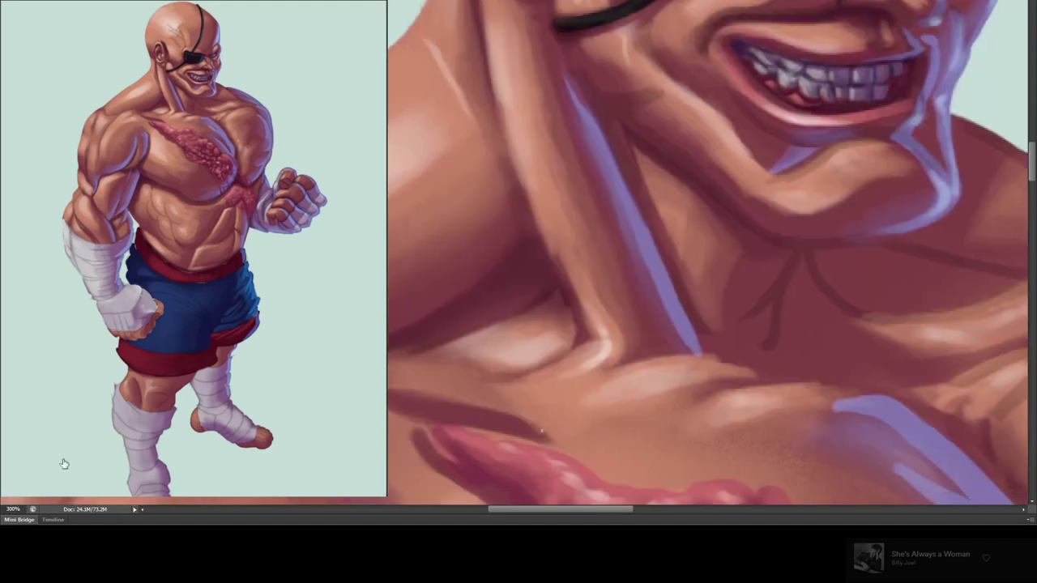
key("ctrl+y")
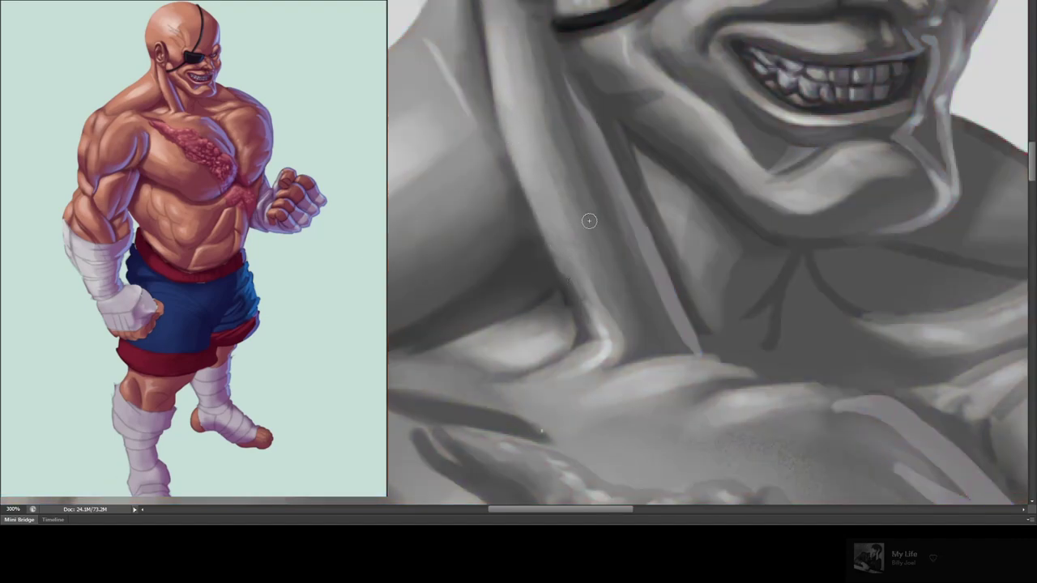
left_click_drag(589, 220, 626, 334)
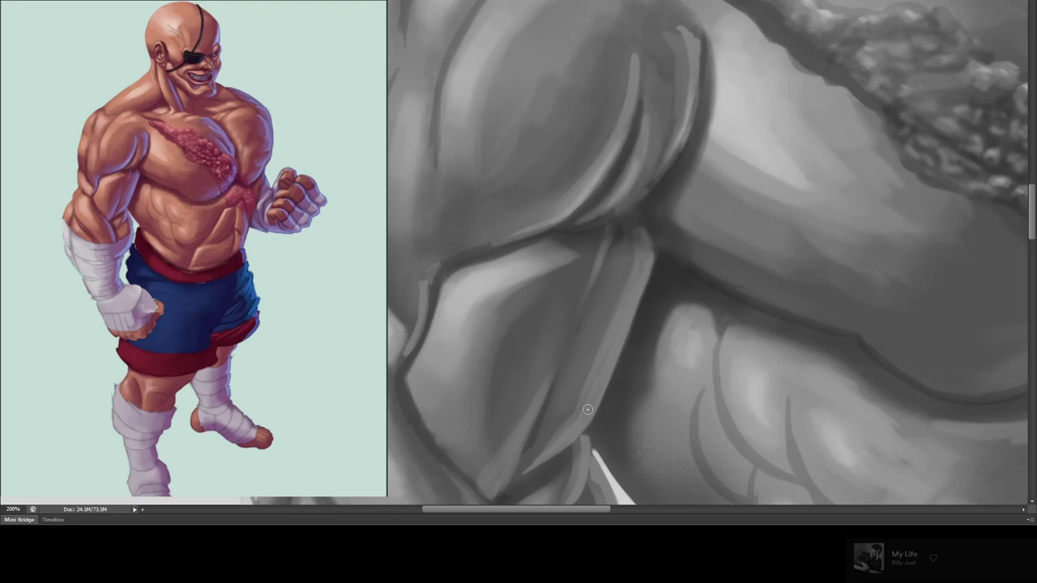
left_click_drag(587, 409, 603, 202)
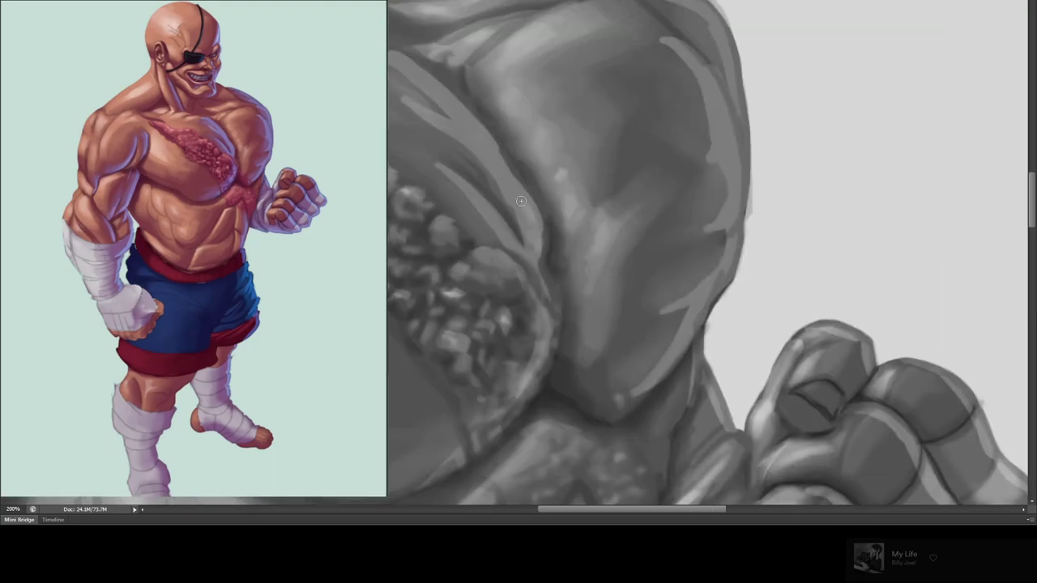
left_click_drag(714, 279, 732, 65)
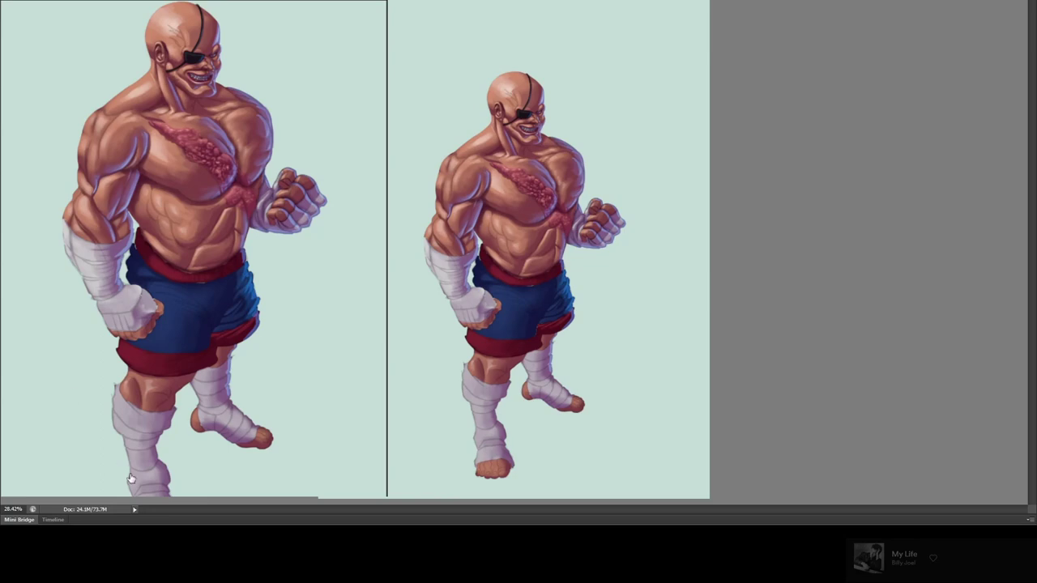
- Enlarge the brush with ] and paint a lighter blue highlight on the shorts
scroll(532, 175, "up", 3)
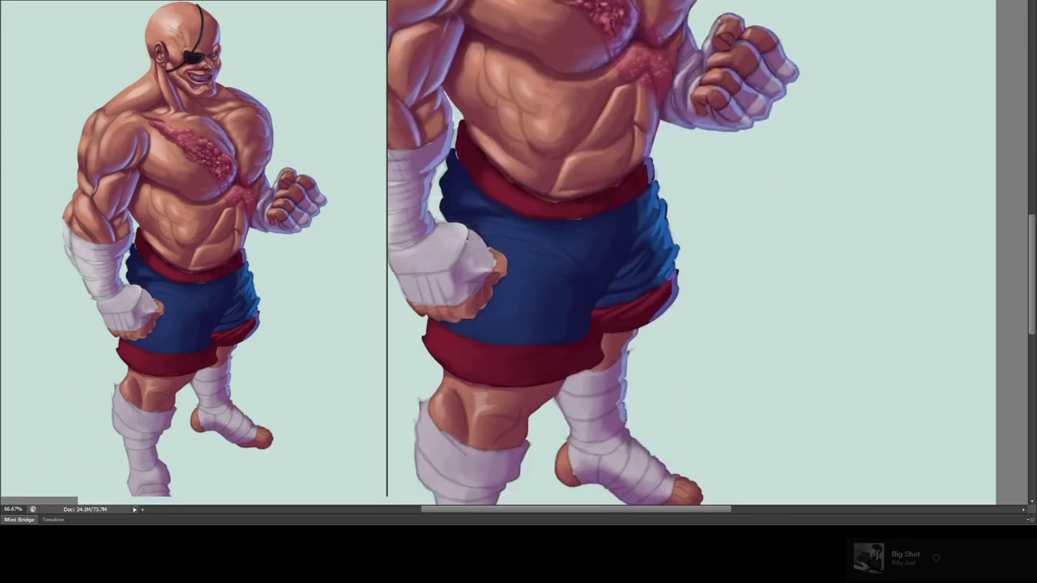
key("bracketright")
left_click_drag(537, 273, 538, 250)
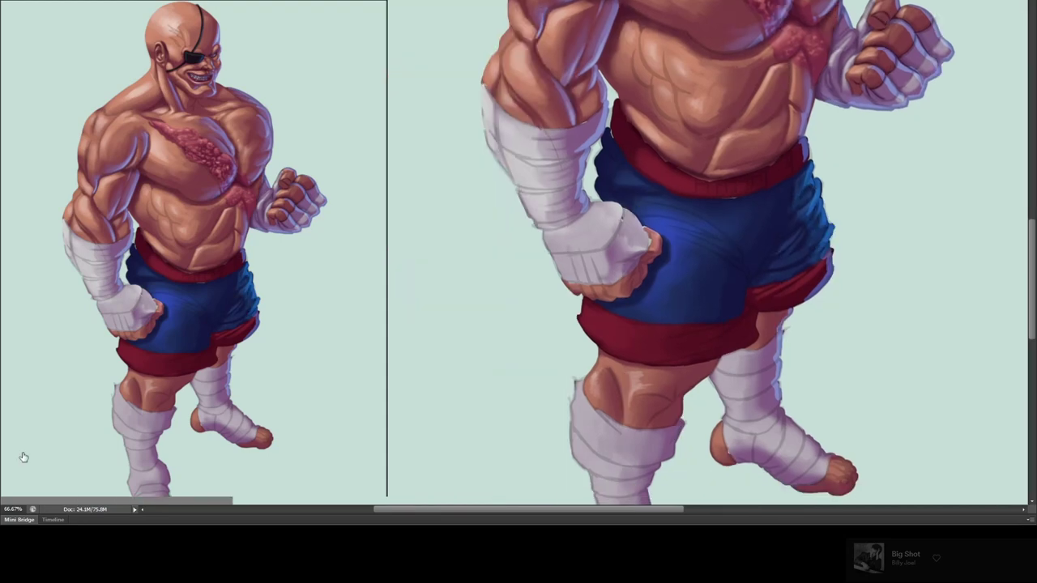
scroll(458, 240, "up", 3)
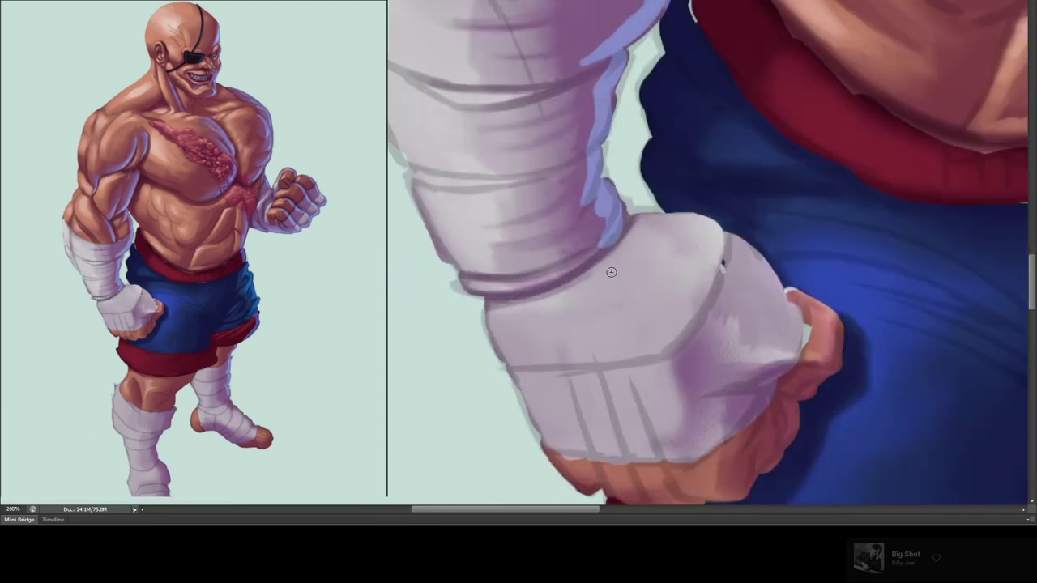
left_click_drag(697, 464, 616, 334)
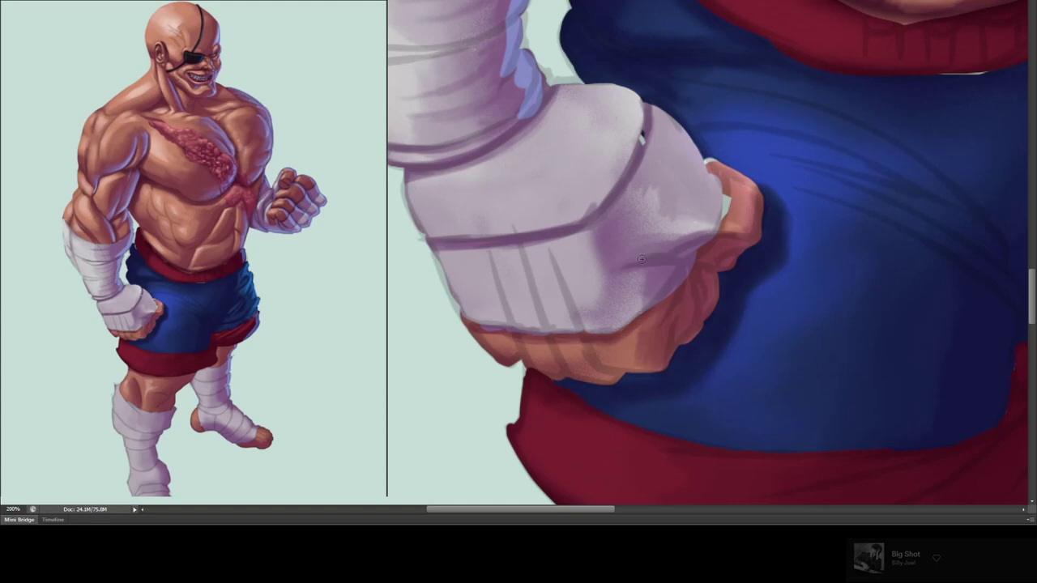
scroll(535, 357, "up", 5)
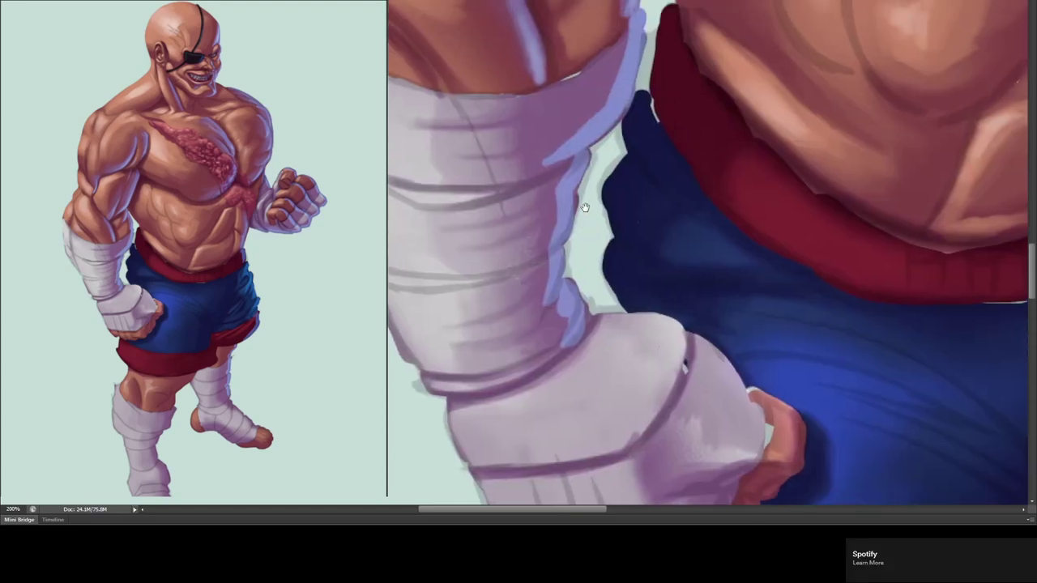
scroll(549, 272, "up", 5)
scroll(553, 289, "left", 3)
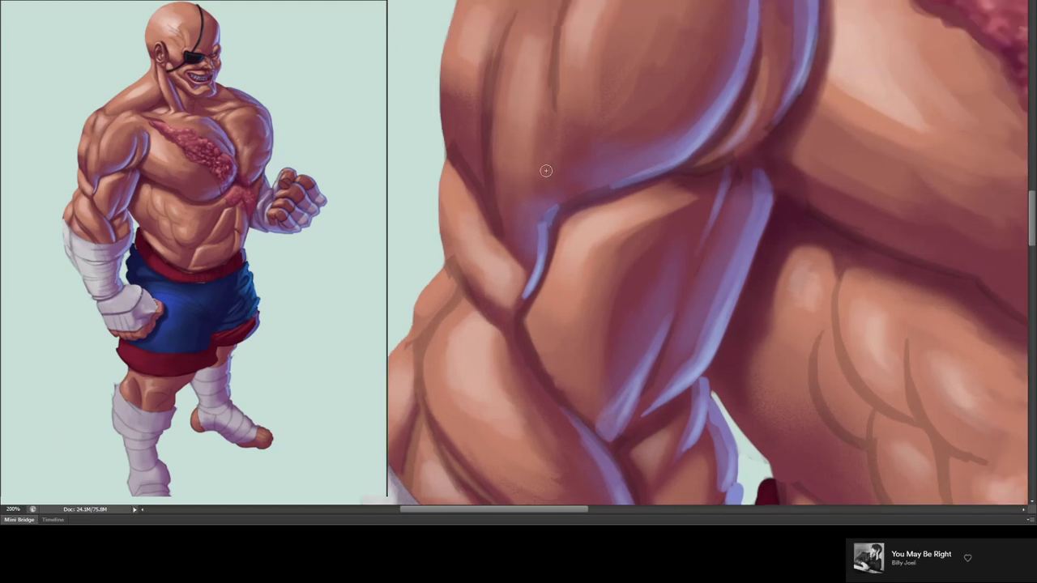
- Rework the abdomen's muscle separation lines, softening them with lighter strokes
scroll(527, 167, "down", 2)
scroll(527, 167, "right", 3)
scroll(527, 167, "right", 4)
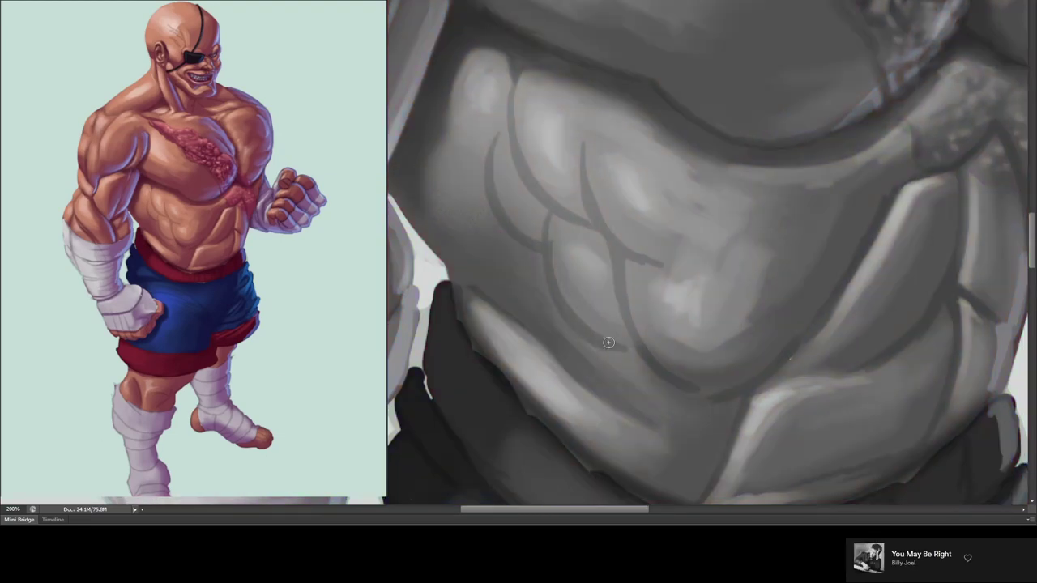
left_click_drag(495, 190, 599, 225)
left_click_drag(578, 134, 590, 161)
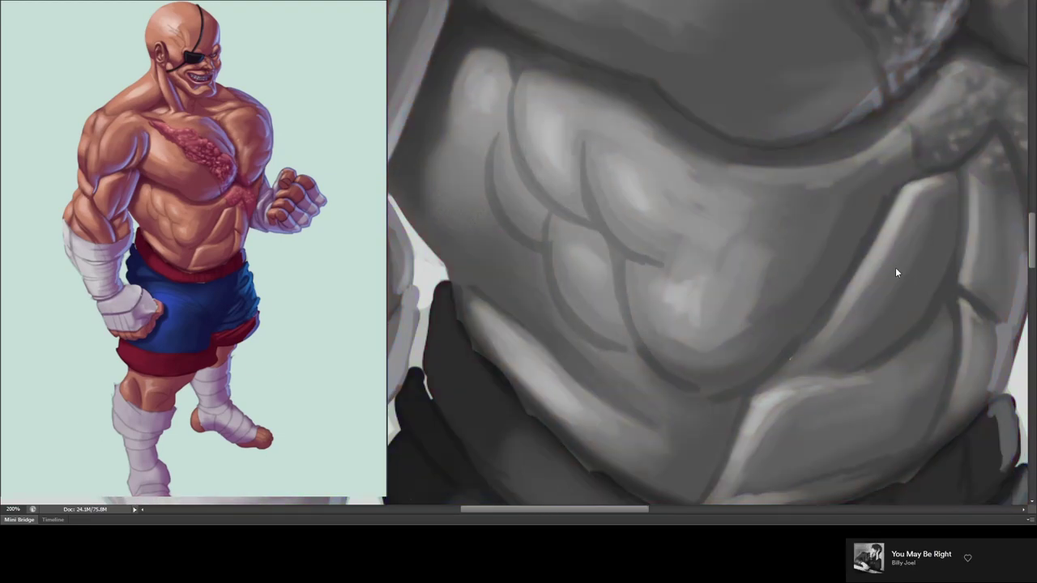
left_click_drag(486, 81, 551, 259)
left_click_drag(551, 154, 697, 381)
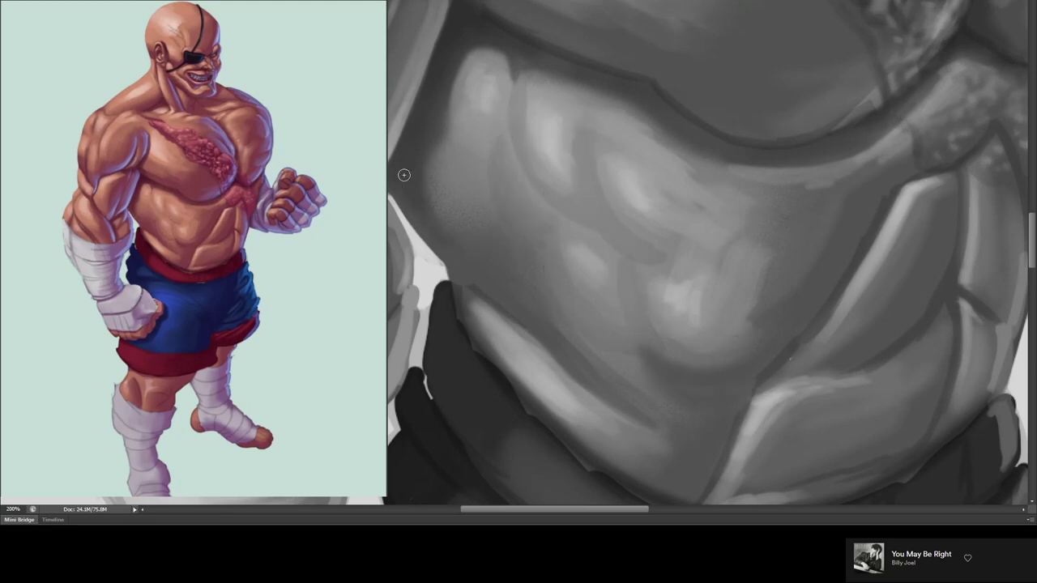
- Darken the shoulder and fill the neck and collarbone triangle with brightened purple shading
mouse_move(604, 305)
left_mouse_down()
mouse_move(524, 138)
mouse_move(640, 227)
left_mouse_up()
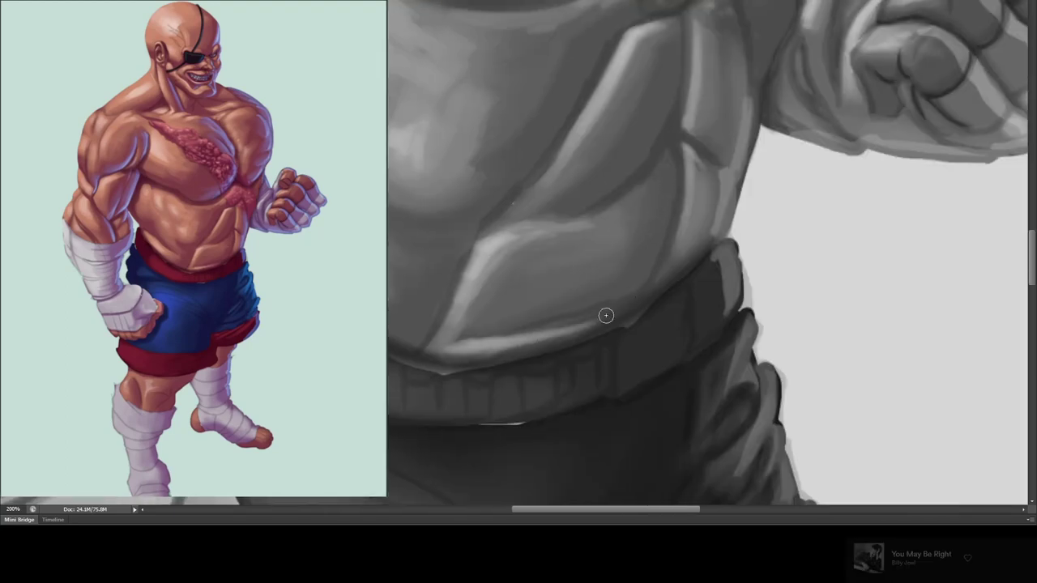
mouse_move(632, 24)
left_mouse_down()
mouse_move(551, 199)
mouse_move(566, 234)
left_mouse_up()
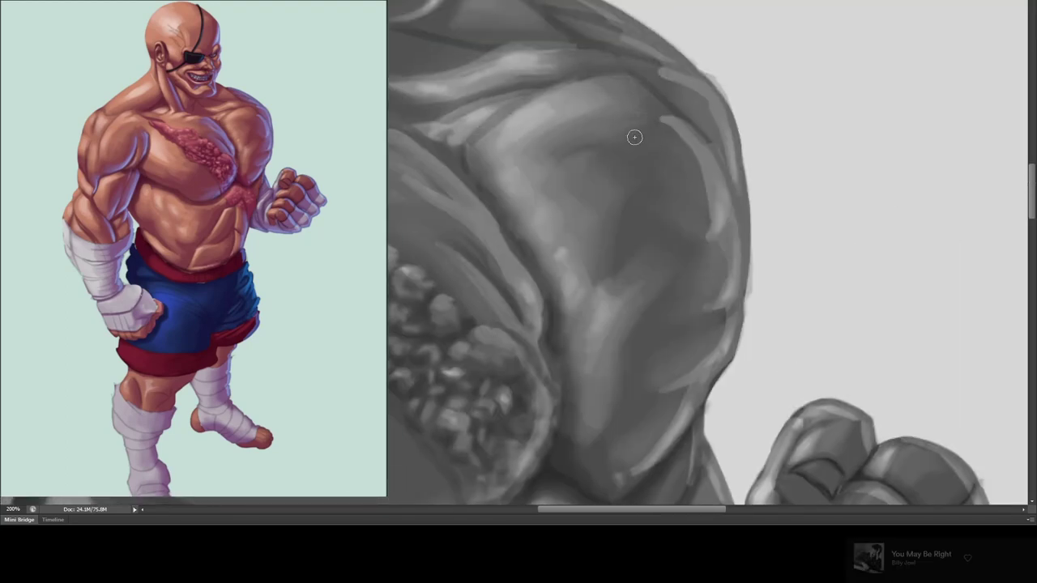
left_click_drag(600, 284, 586, 316)
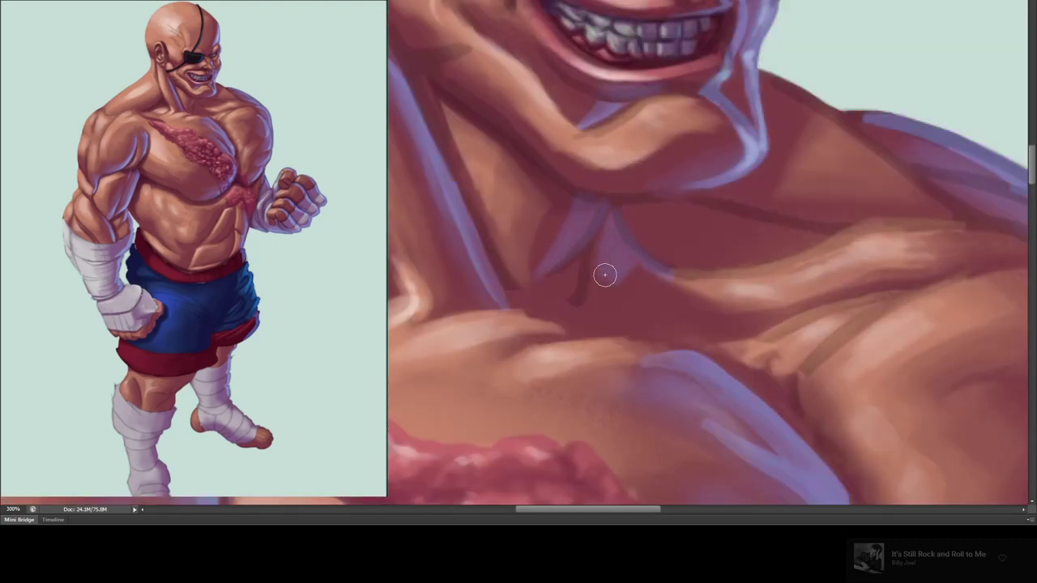
mouse_move(605, 275)
left_mouse_down()
mouse_move(618, 216)
mouse_move(640, 273)
mouse_move(582, 238)
left_mouse_up()
left_click_drag(685, 147, 560, 149)
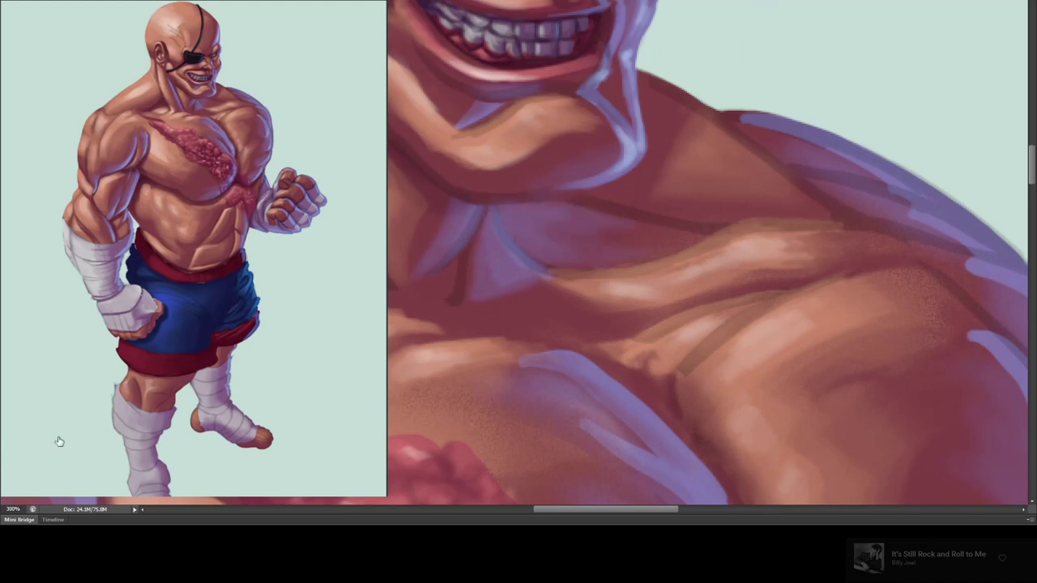
left_click_drag(505, 236, 542, 212)
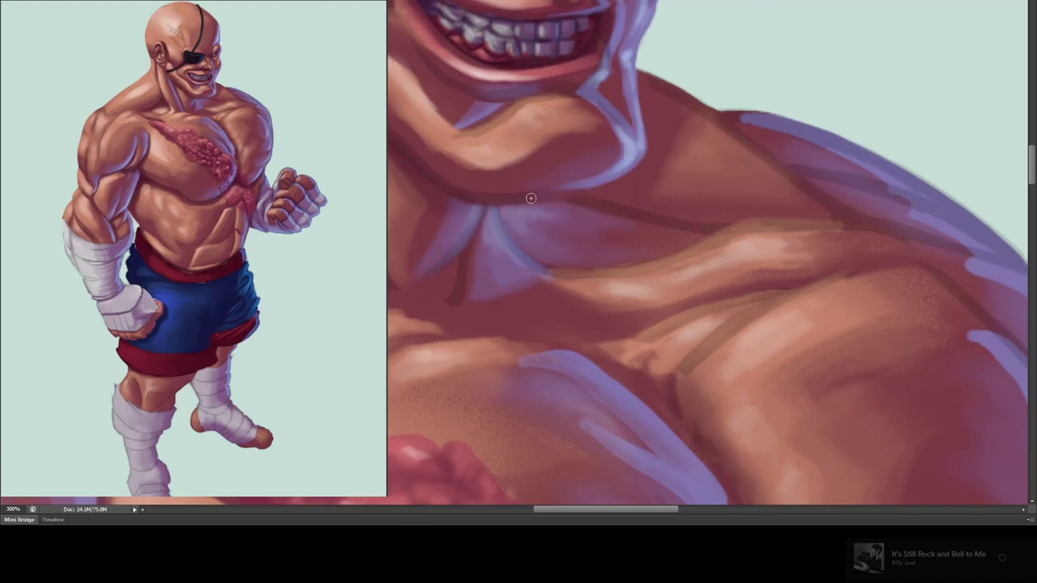
- Paint lavender rim light down the leg's outline and along the raised foot at 100% zoom
key("ctrl+minus")
key("ctrl+minus")
key("ctrl+minus")
key("ctrl+1")
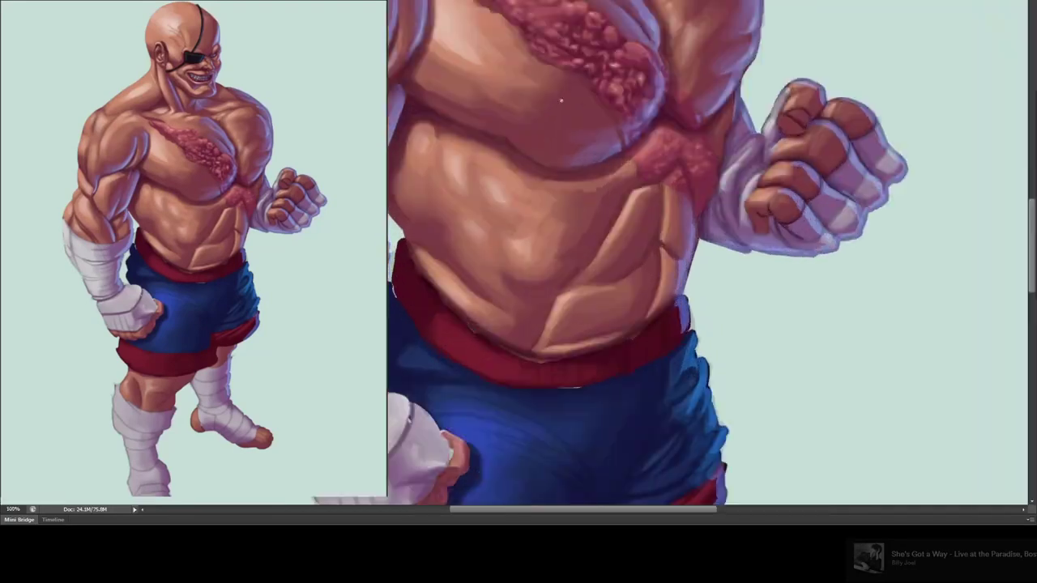
scroll(704, 251, "down", 3)
scroll(705, 251, "down", 2)
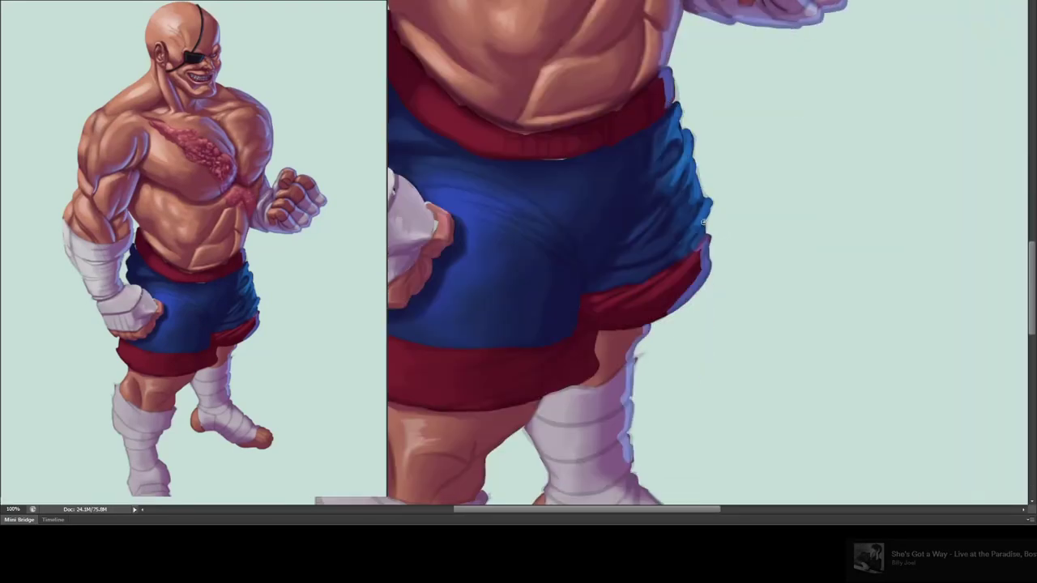
scroll(810, 243, "down", 5)
mouse_move(604, 82)
left_mouse_down()
mouse_move(558, 403)
mouse_move(563, 478)
left_mouse_up()
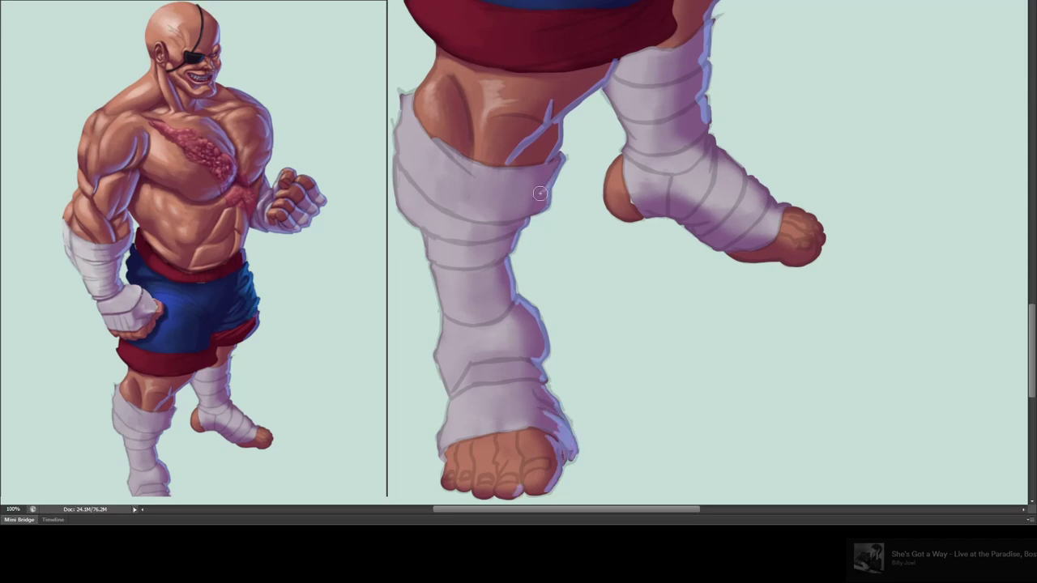
scroll(551, 194, "up", 4)
scroll(567, 184, "down", 4)
scroll(567, 184, "right", 2)
left_click_drag(567, 184, 681, 300)
- Add blue highlight strokes on the shorts and a small light-blue highlight near the hand
scroll(680, 299, "up", 2)
scroll(680, 300, "left", 2)
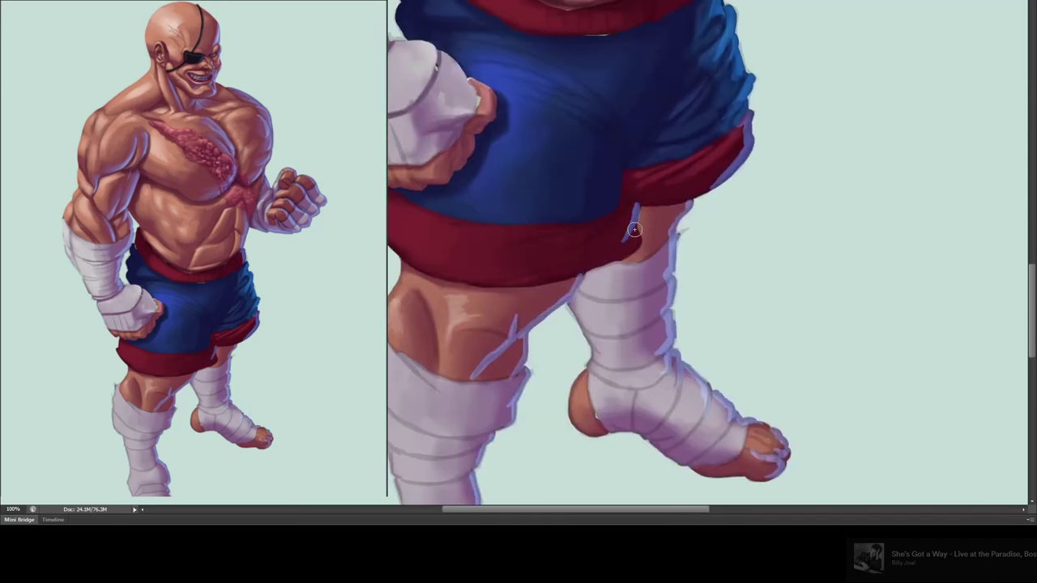
left_click_drag(636, 259, 604, 154)
left_click_drag(681, 66, 653, 121)
scroll(729, 162, "up", 3)
scroll(729, 162, "left", 2)
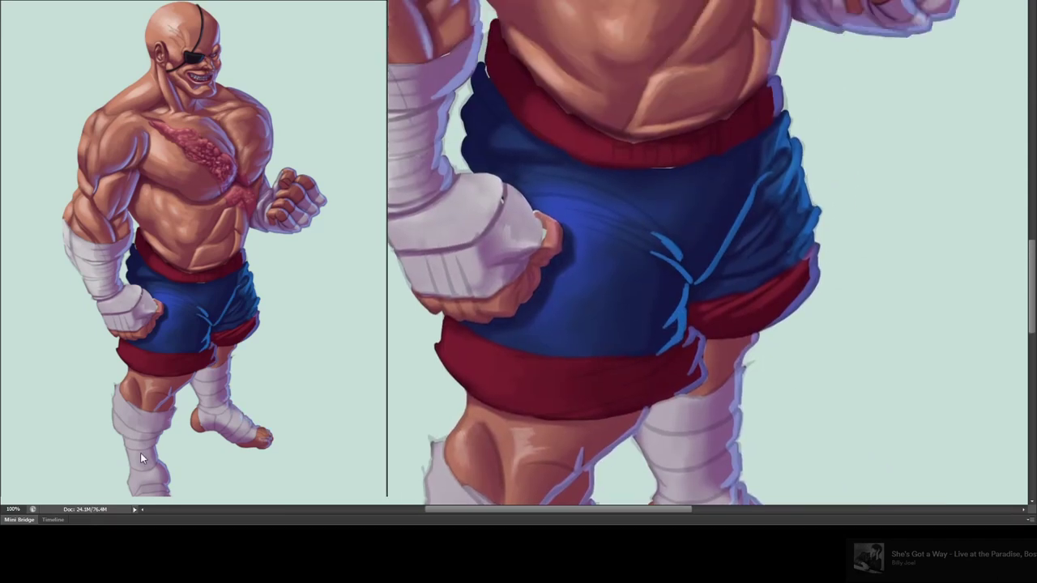
left_click_drag(571, 263, 557, 288)
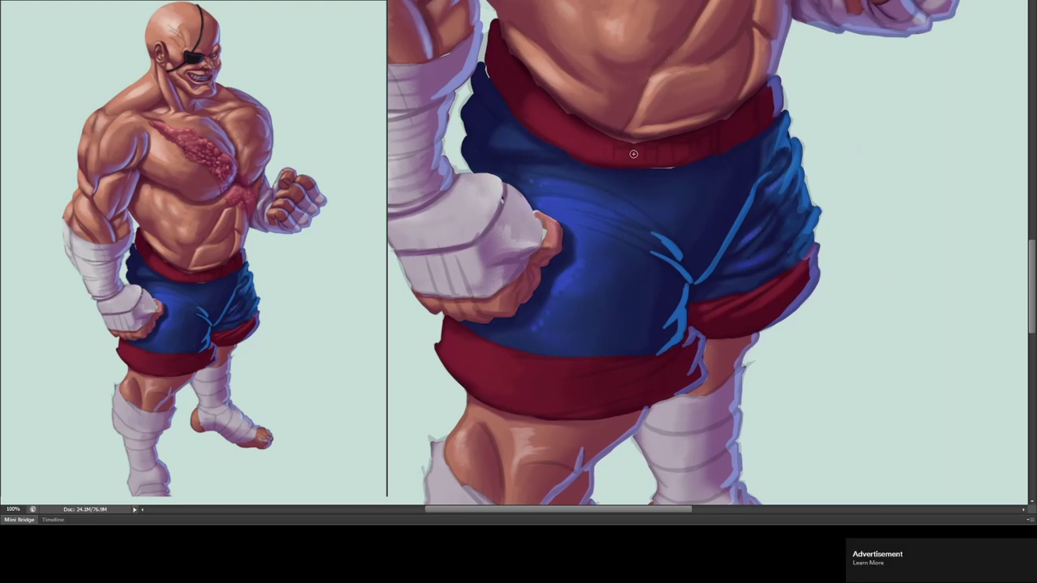
scroll(634, 154, "up", 2)
scroll(634, 154, "left", 2)
scroll(567, 259, "down", 5)
scroll(567, 259, "right", 2)
scroll(528, 301, "down", 4)
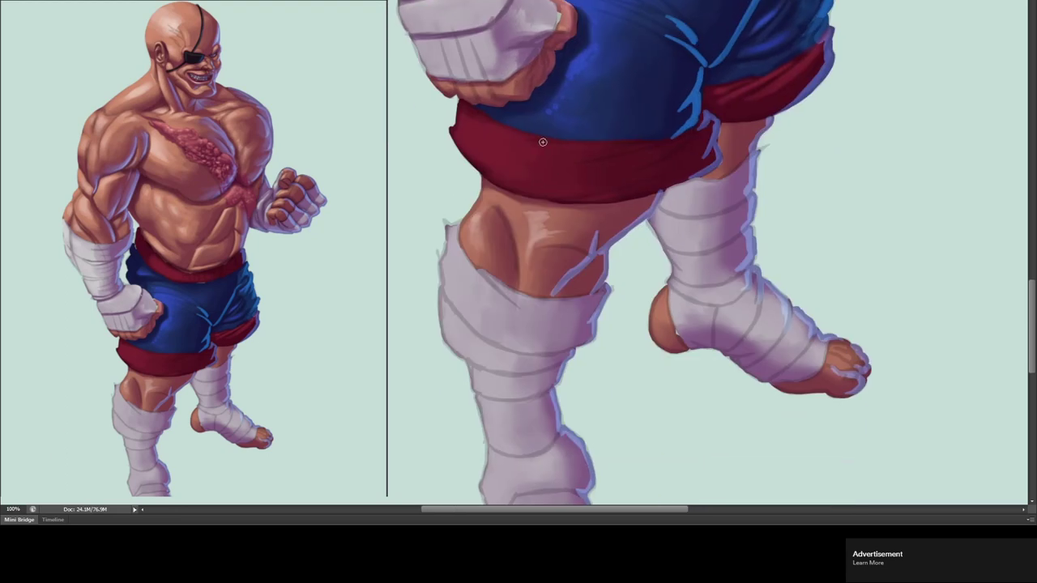
scroll(507, 167, "up", 5)
scroll(507, 167, "right", 1)
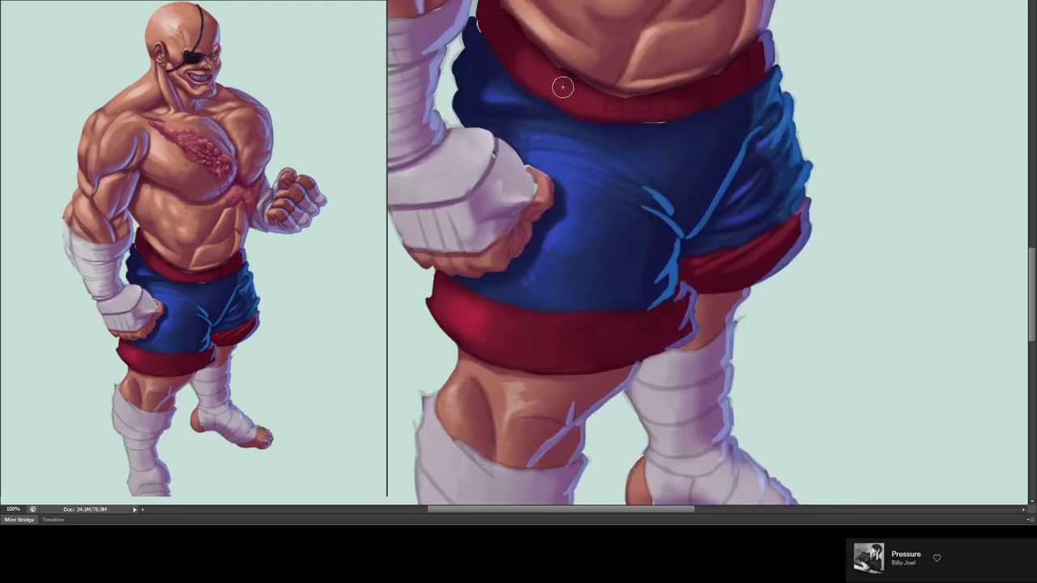
scroll(453, 165, "down", 3)
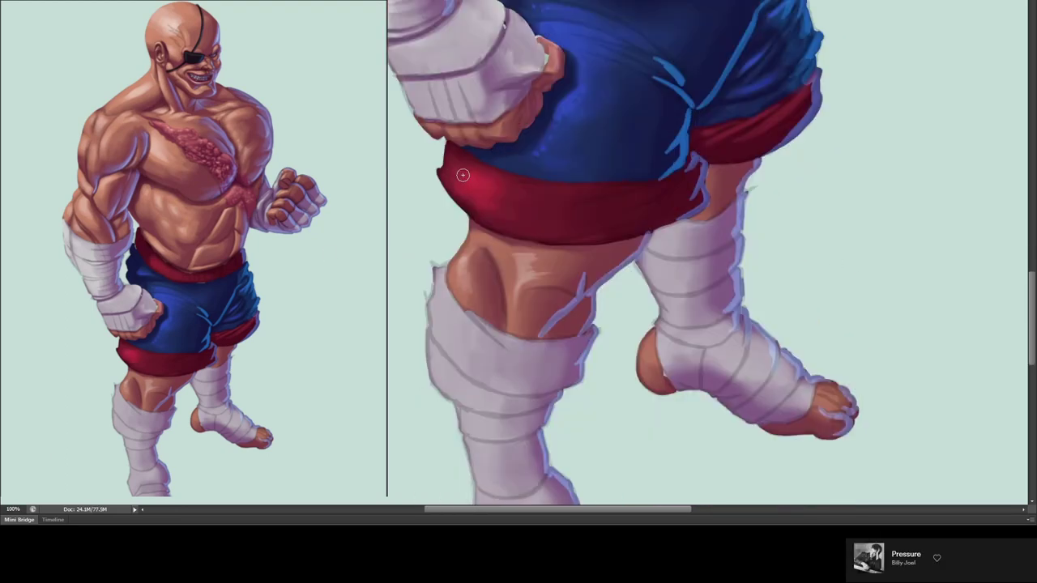
scroll(462, 174, "up", 2)
- Lasso the shorts leg's red hem and paint a bright speckled red highlight inside it
left_click_drag(625, 105, 835, 104)
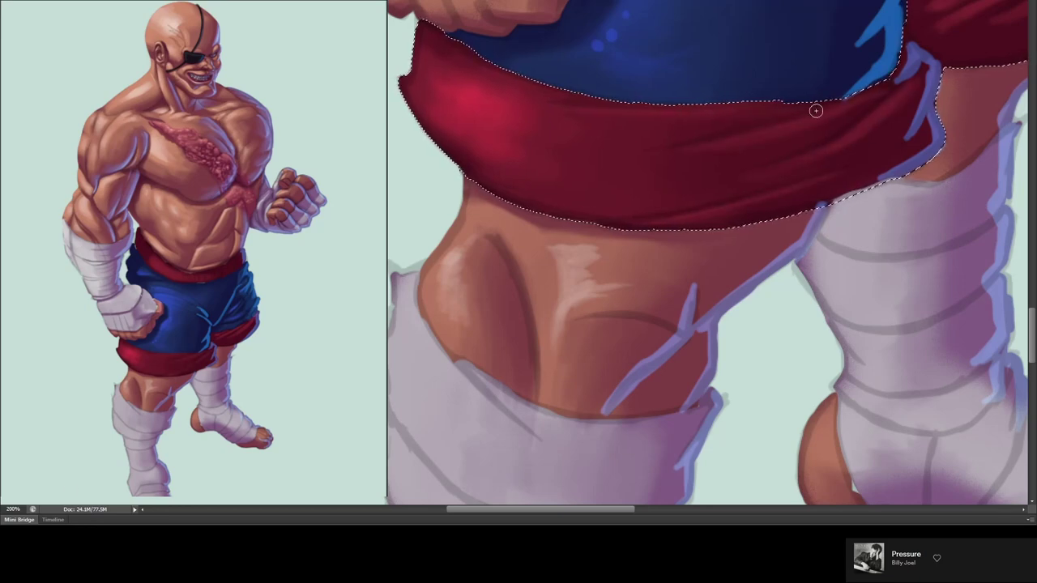
left_click_drag(688, 137, 643, 175)
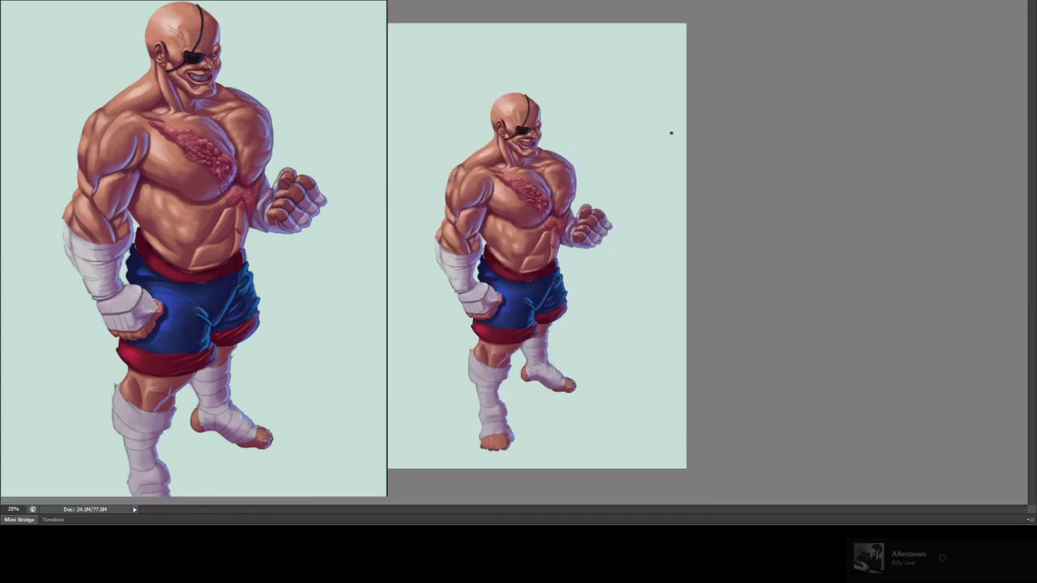
- Reshape and smooth the lavender and purple shading on the wrist wrap and near the fingers
scroll(515, 237, "up", 4)
scroll(493, 250, "up", 2)
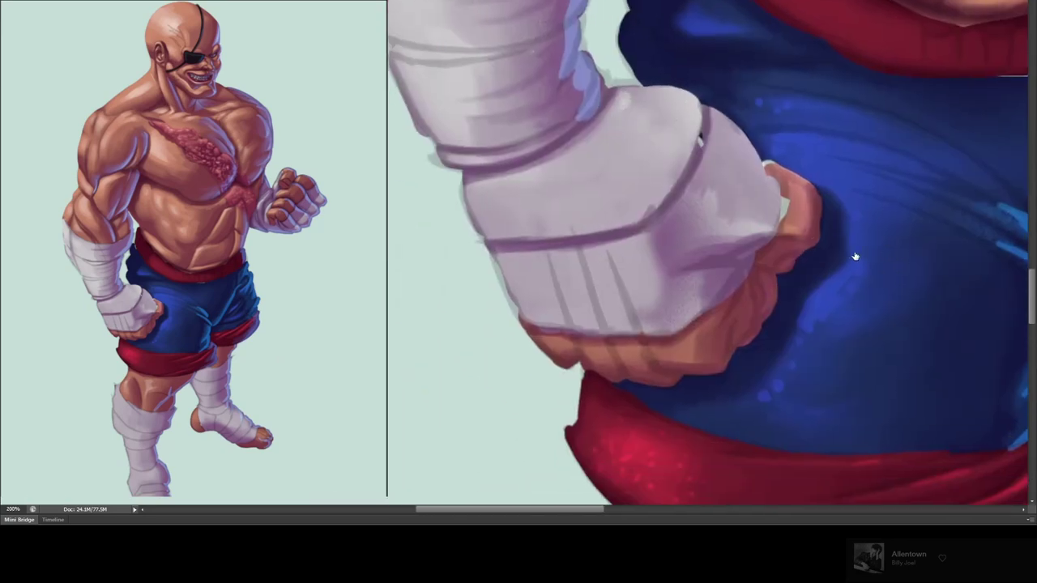
mouse_move(652, 95)
left_mouse_down()
mouse_move(621, 174)
mouse_move(629, 144)
mouse_move(532, 190)
mouse_move(616, 194)
left_mouse_up()
mouse_move(703, 132)
left_mouse_down()
mouse_move(613, 59)
mouse_move(599, 146)
left_mouse_up()
left_click_drag(672, 49, 583, 121)
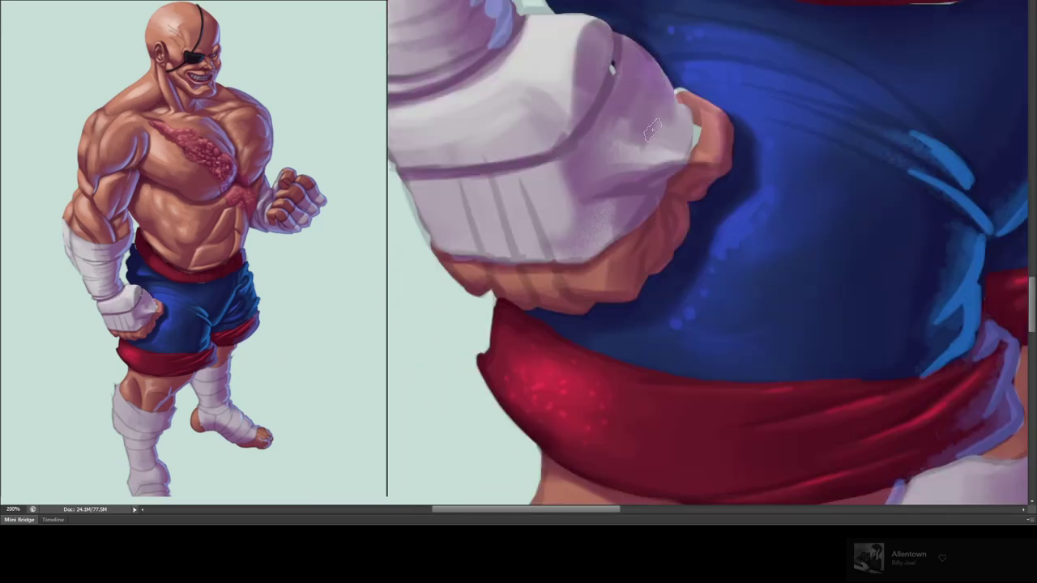
mouse_move(583, 57)
left_mouse_down()
mouse_move(615, 154)
mouse_move(587, 174)
left_mouse_up()
mouse_move(685, 138)
left_mouse_down()
mouse_move(603, 177)
mouse_move(604, 166)
left_mouse_up()
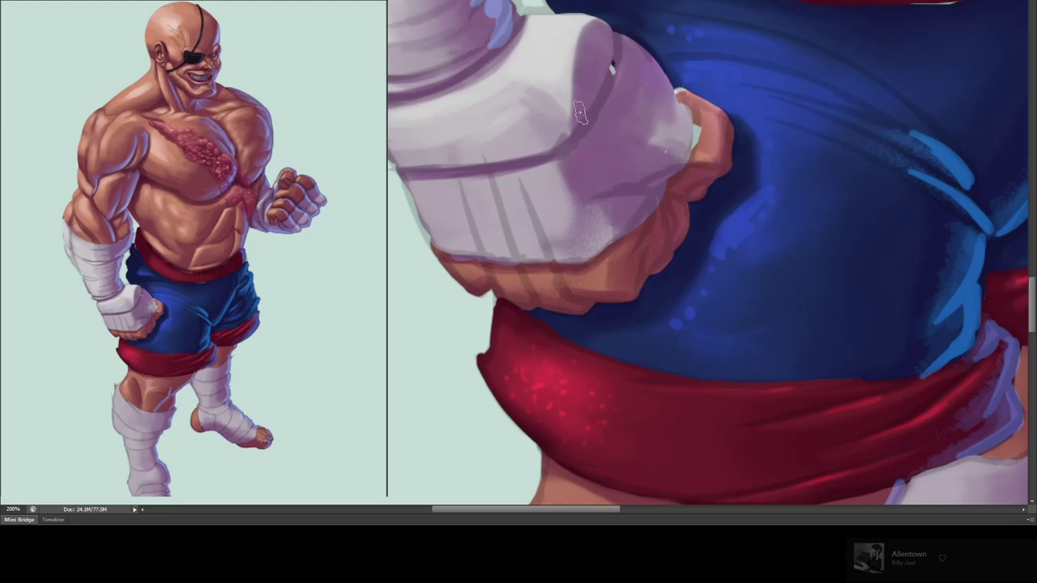
mouse_move(567, 122)
left_mouse_down()
mouse_move(556, 185)
mouse_move(599, 243)
left_mouse_up()
left_click_drag(550, 186, 599, 275)
left_click_drag(664, 97, 627, 146)
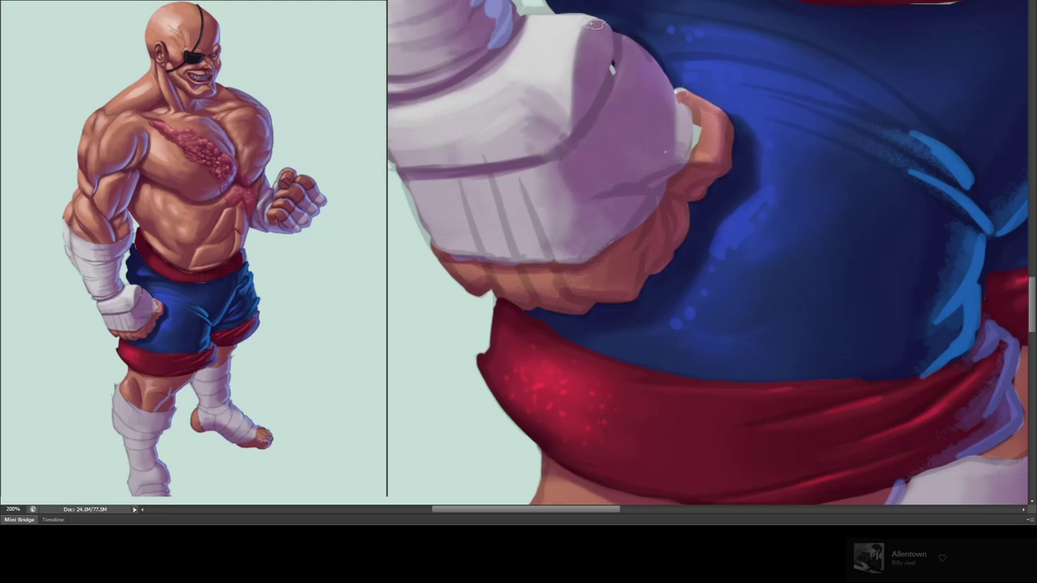
left_click_drag(647, 60, 643, 85)
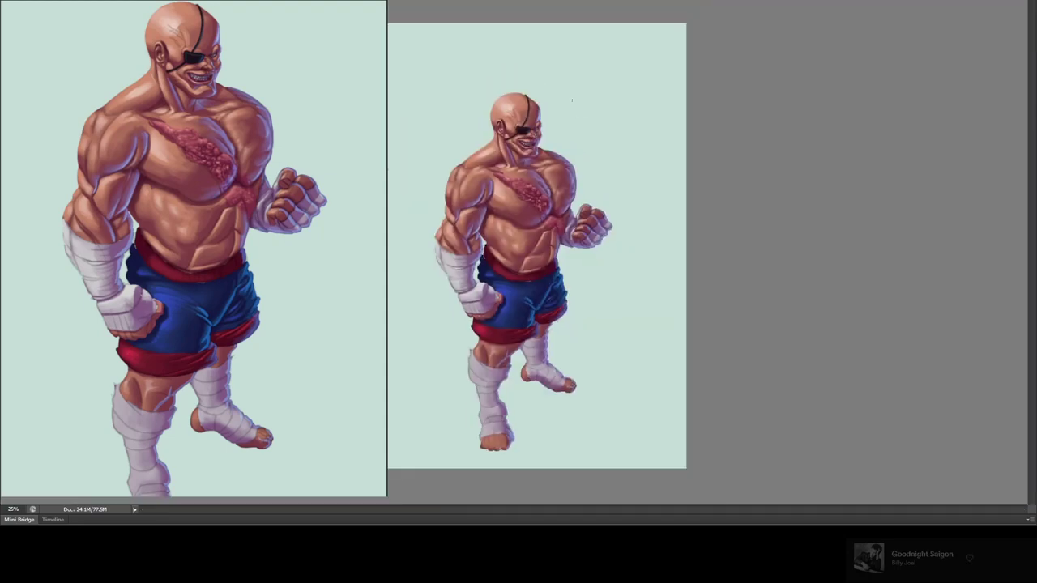
- Paint bluish rim strokes along the edges of the abdominal muscles
scroll(527, 235, "up", 5)
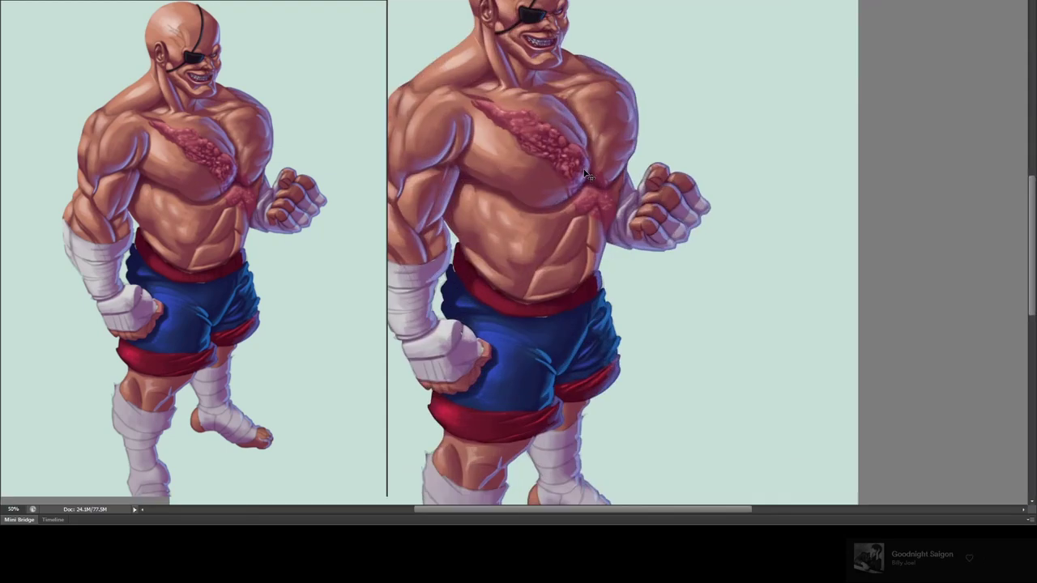
left_click_drag(741, 139, 680, 247)
left_click_drag(838, 61, 787, 115)
mouse_move(669, 262)
left_mouse_down()
mouse_move(574, 384)
mouse_move(545, 449)
left_mouse_up()
mouse_move(688, 144)
left_mouse_down()
mouse_move(625, 109)
mouse_move(535, 251)
left_mouse_up()
- Repaint the light blue right-edge line and darker purple left-edge line of the abdomen
left_click_drag(620, 172, 595, 328)
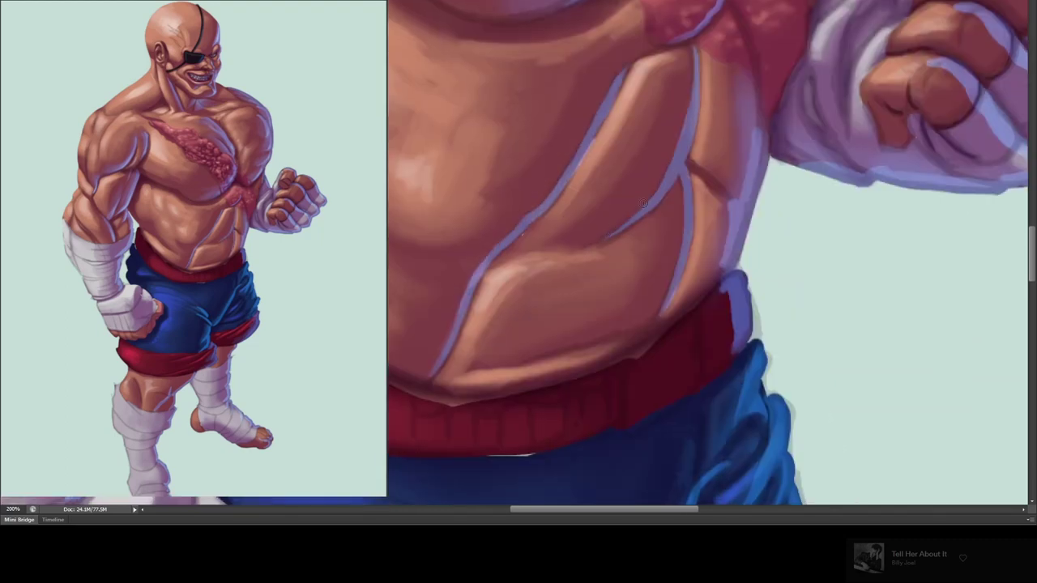
left_click_drag(540, 94, 728, 257)
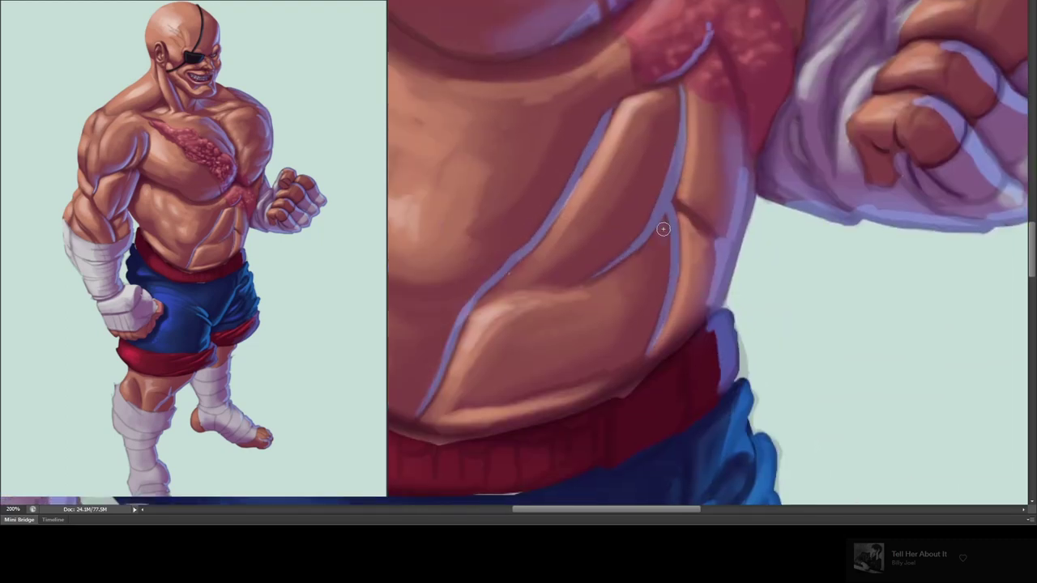
left_click_drag(662, 229, 657, 285)
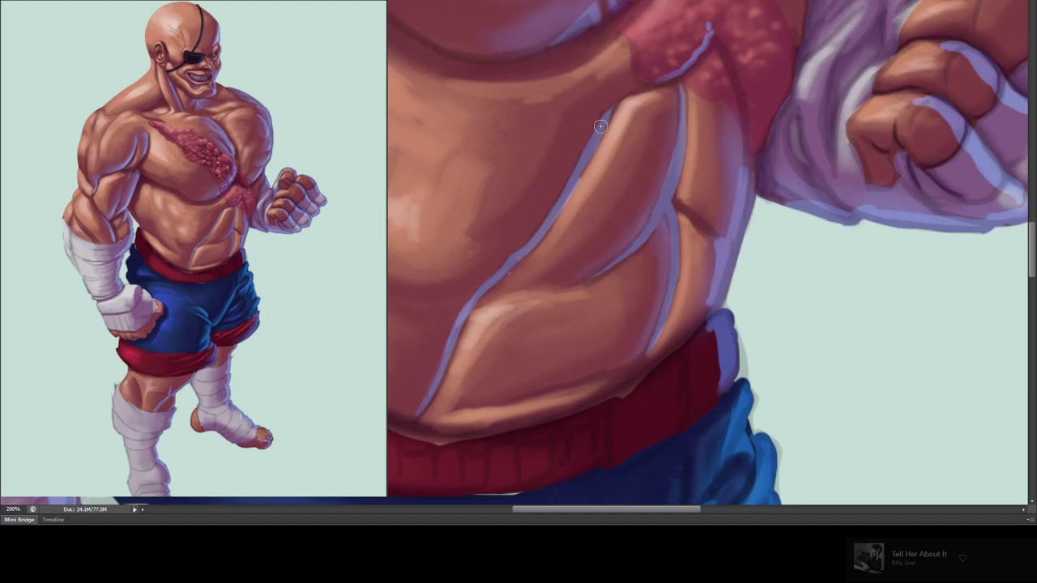
left_click_drag(600, 126, 463, 299)
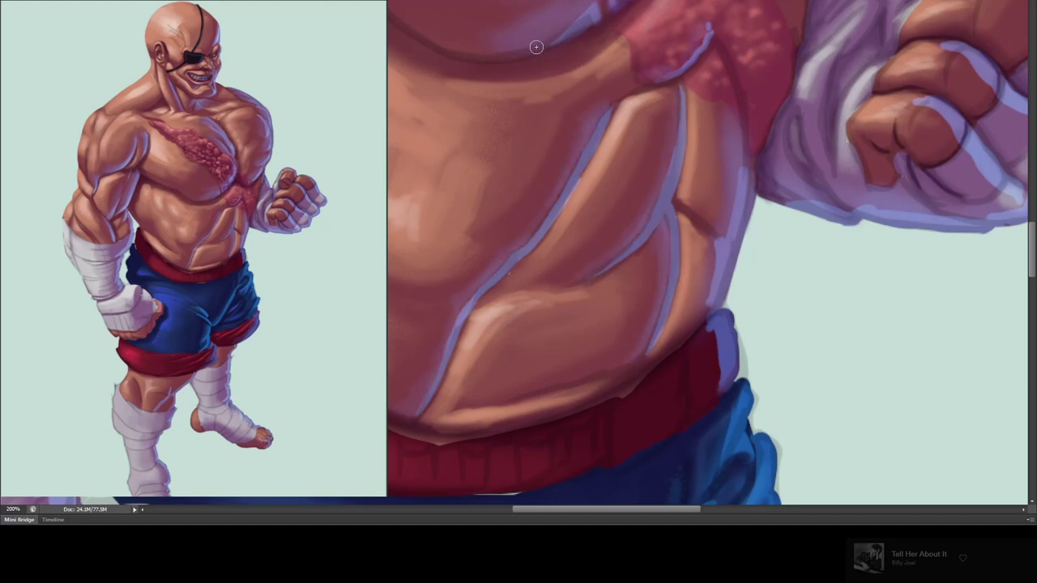
mouse_move(616, 105)
left_mouse_down()
mouse_move(559, 217)
mouse_move(461, 328)
mouse_move(433, 409)
left_mouse_up()
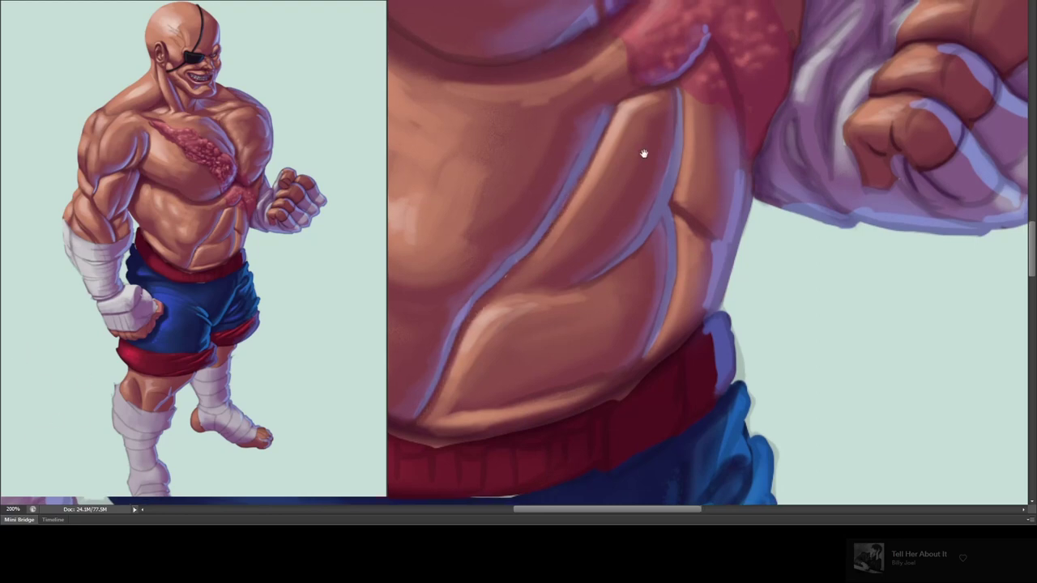
- Paint highlights on the fist's knuckles, then zoom in close on the face and neck
left_click_drag(643, 153, 594, 234)
left_click_drag(593, 184, 571, 428)
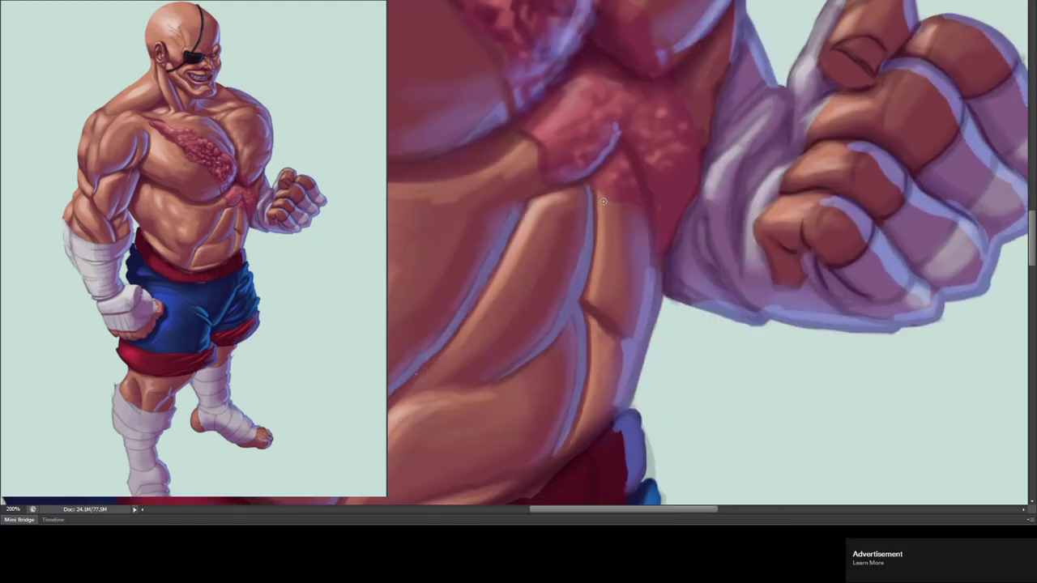
left_click_drag(658, 253, 407, 341)
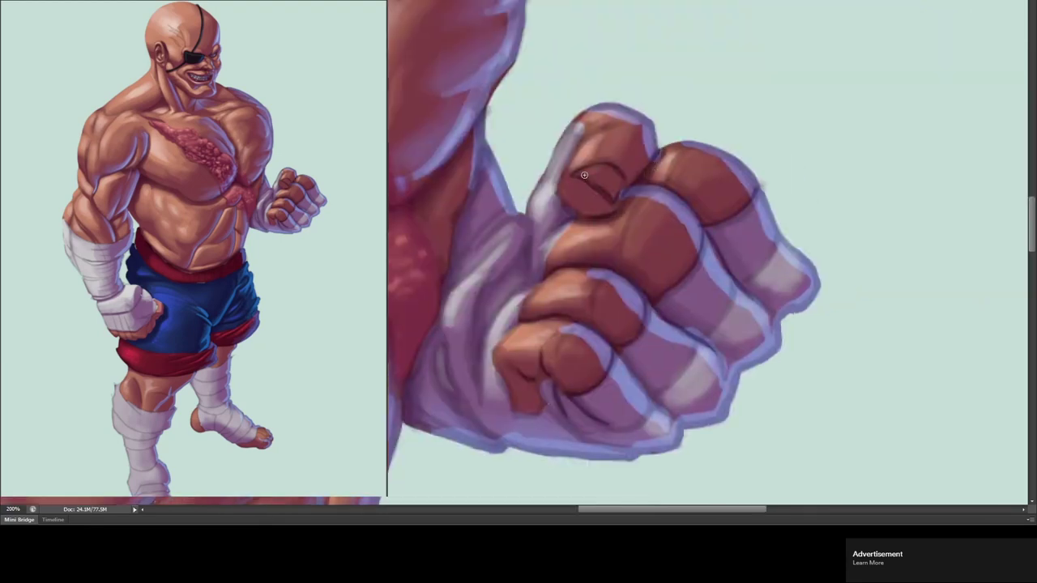
left_click_drag(567, 190, 584, 155)
key("ctrl+minus")
key("ctrl+minus")
key("ctrl+minus")
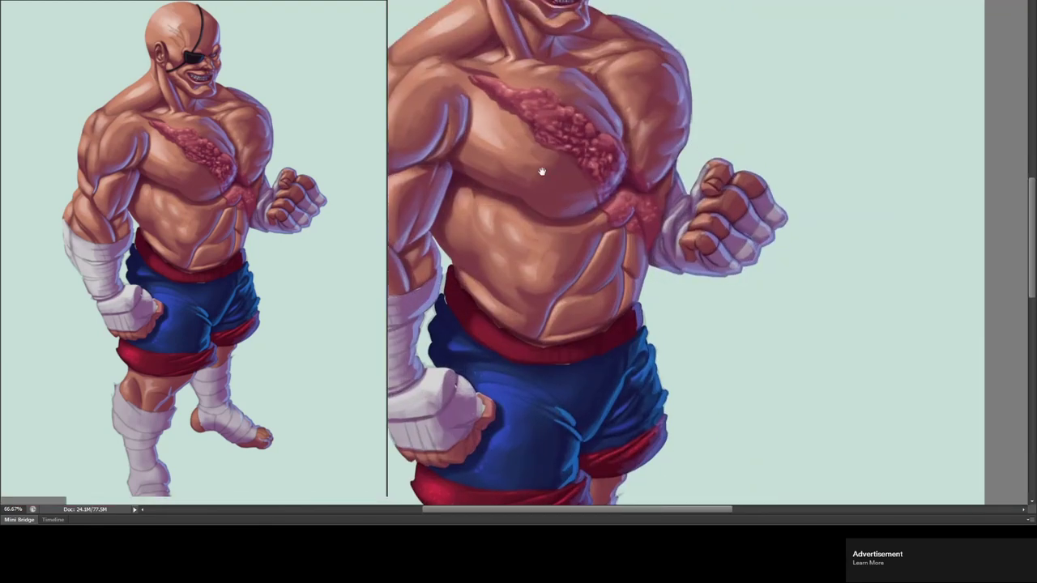
key("ctrl+plus")
key("ctrl+plus")
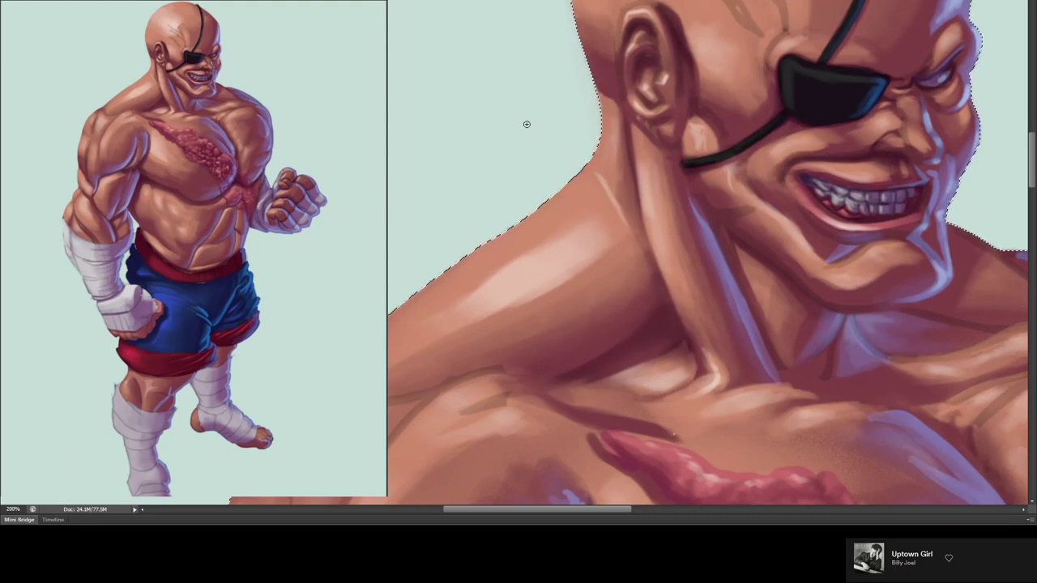
- Repaint the shoulder highlights and blend them smoothly into its shading
scroll(528, 122, "down", 3)
scroll(527, 123, "left", 3)
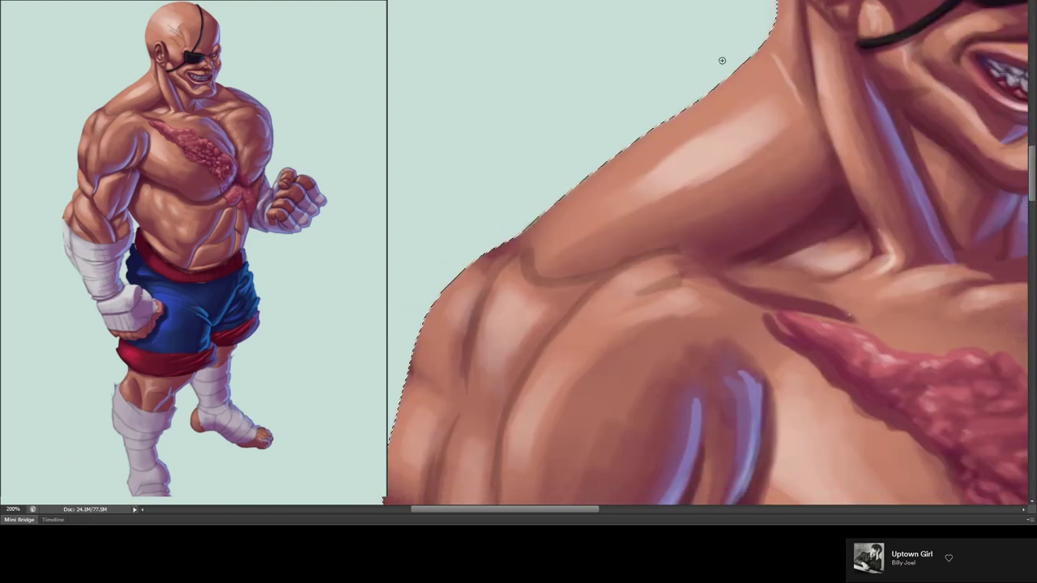
scroll(529, 224, "down", 3)
scroll(484, 262, "left", 2)
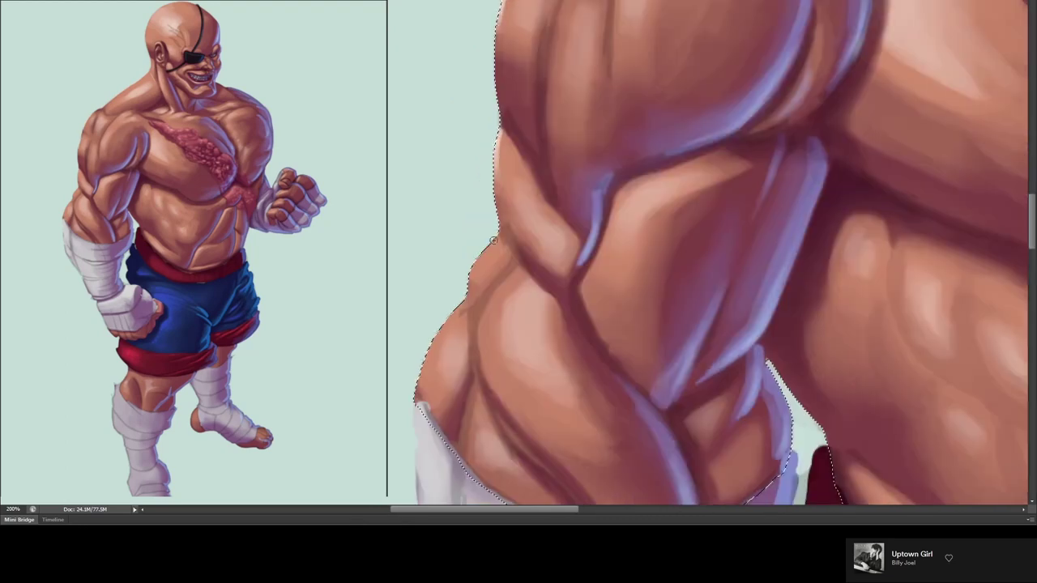
scroll(502, 275, "down", 5)
scroll(523, 289, "up", 4)
scroll(513, 246, "up", 5)
scroll(600, 213, "right", 1)
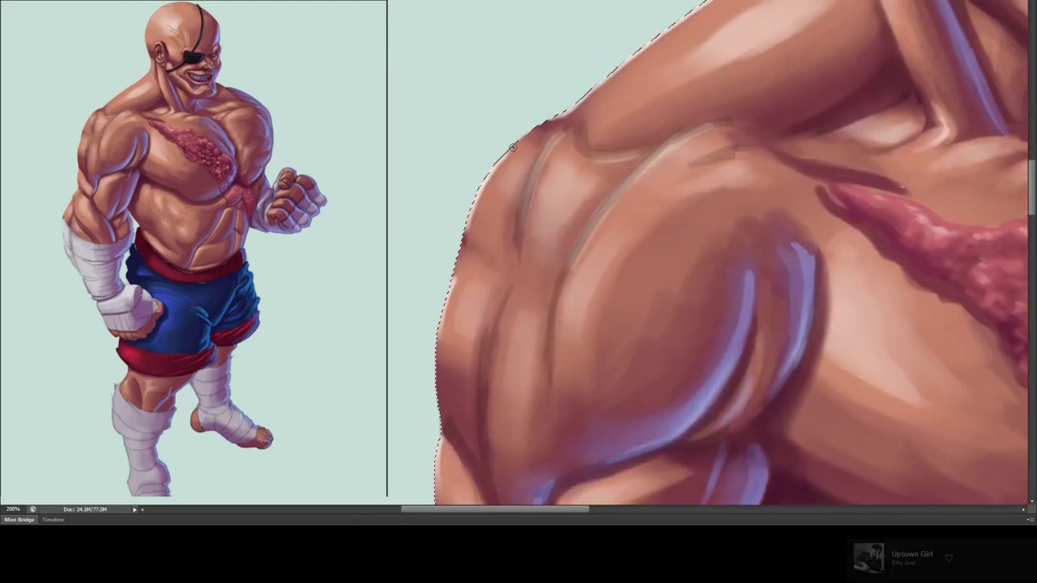
left_click_drag(518, 146, 560, 301)
mouse_move(556, 160)
left_mouse_down()
mouse_move(526, 210)
mouse_move(676, 158)
mouse_move(519, 146)
left_mouse_up()
left_click_drag(461, 210, 493, 90)
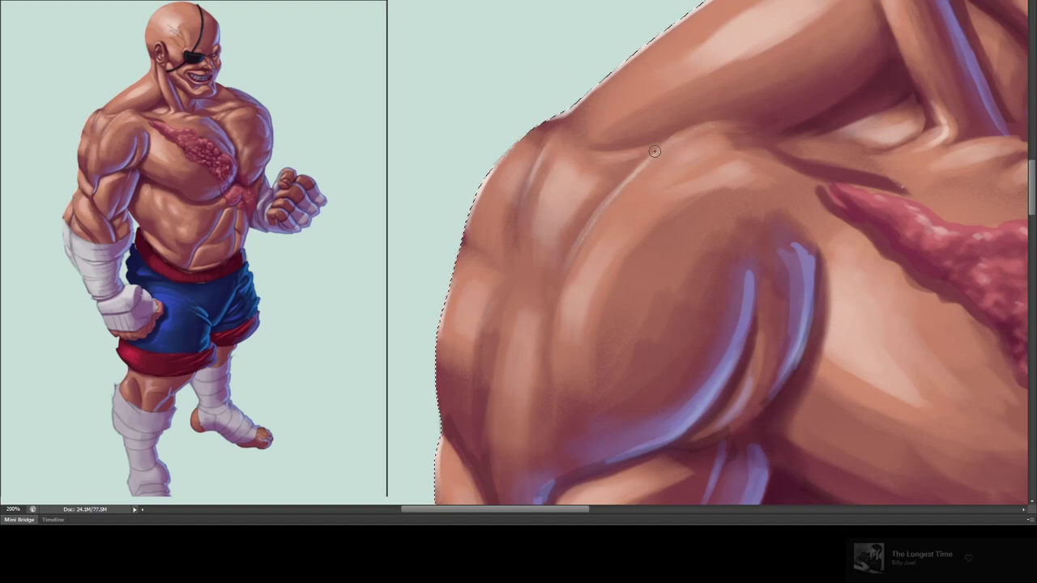
scroll(454, 138, "up", 6)
scroll(453, 138, "right", 3)
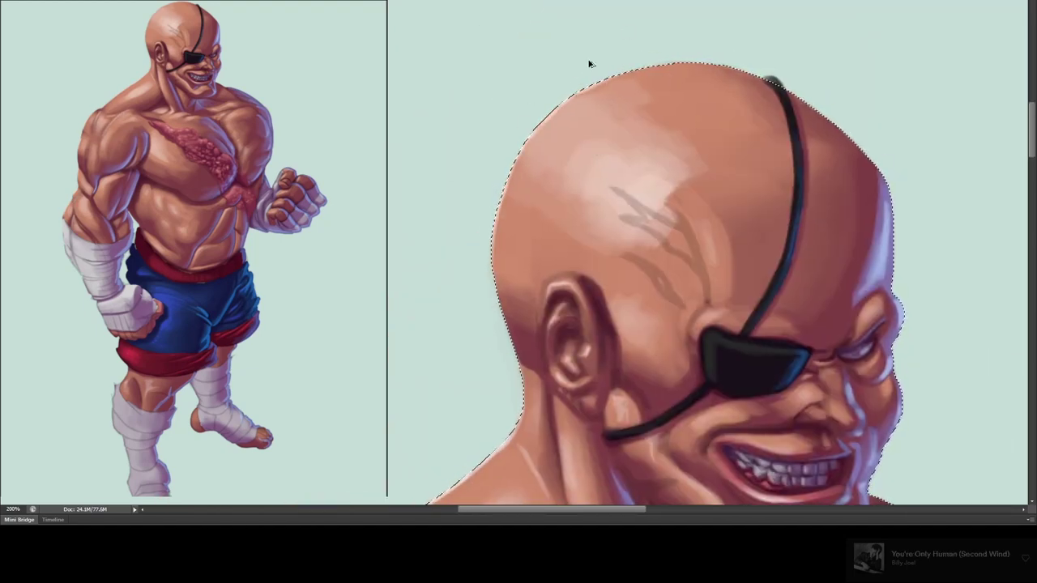
- Brighten the ear's outer rim and touch up around the grin, then return to the torso
key("ctrl+plus")
scroll(567, 121, "right", 1)
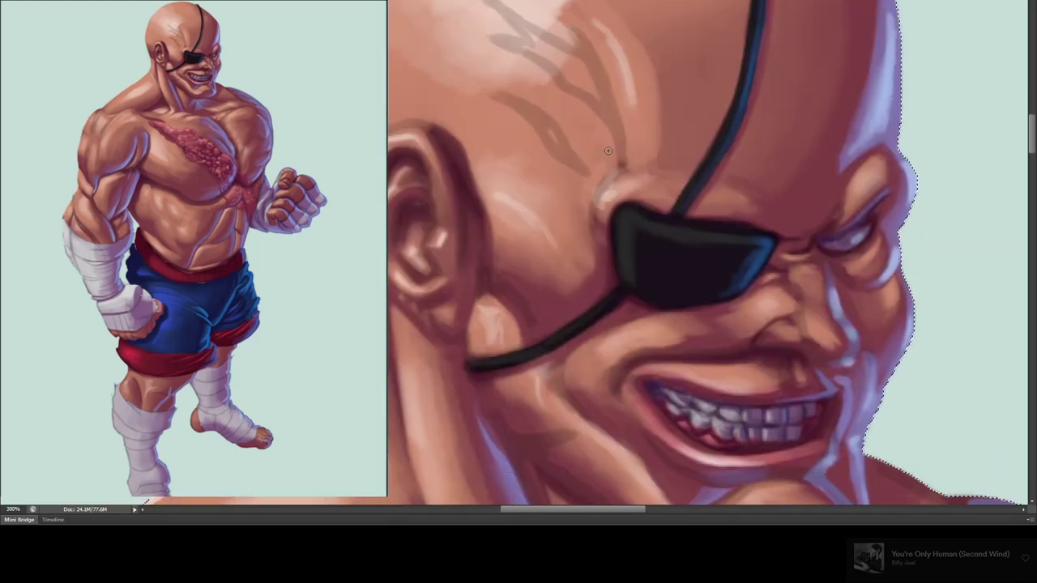
scroll(615, 243, "right", 2)
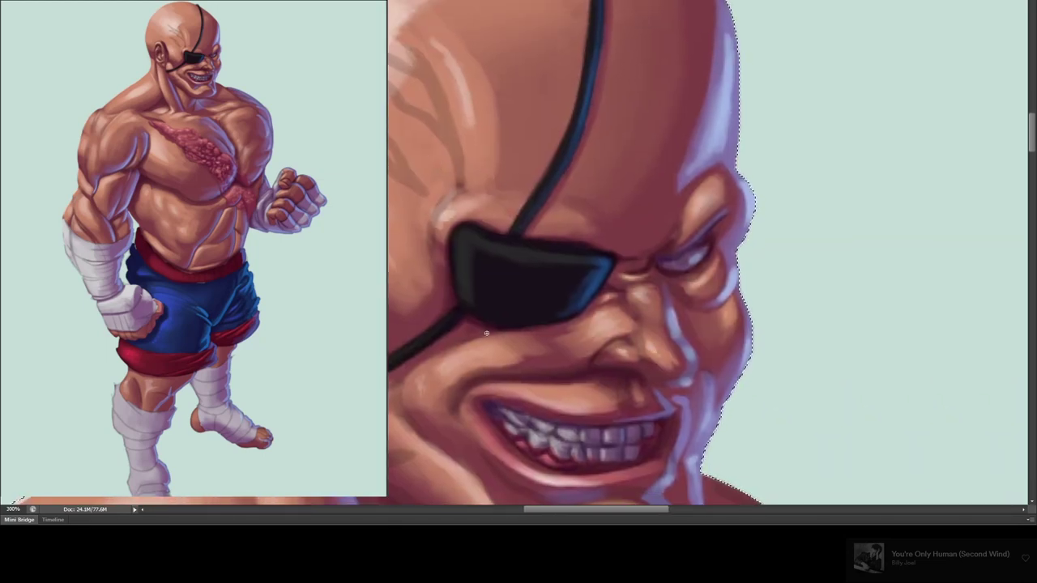
mouse_move(369, 510)
left_mouse_down()
mouse_move(554, 223)
mouse_move(507, 296)
left_mouse_up()
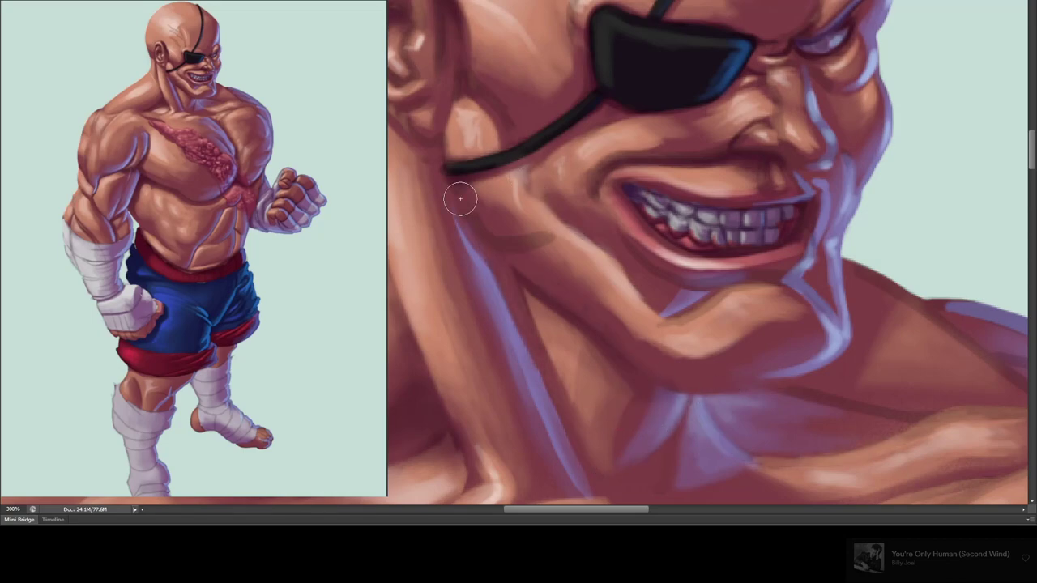
left_click_drag(456, 199, 623, 458)
left_click_drag(517, 240, 525, 347)
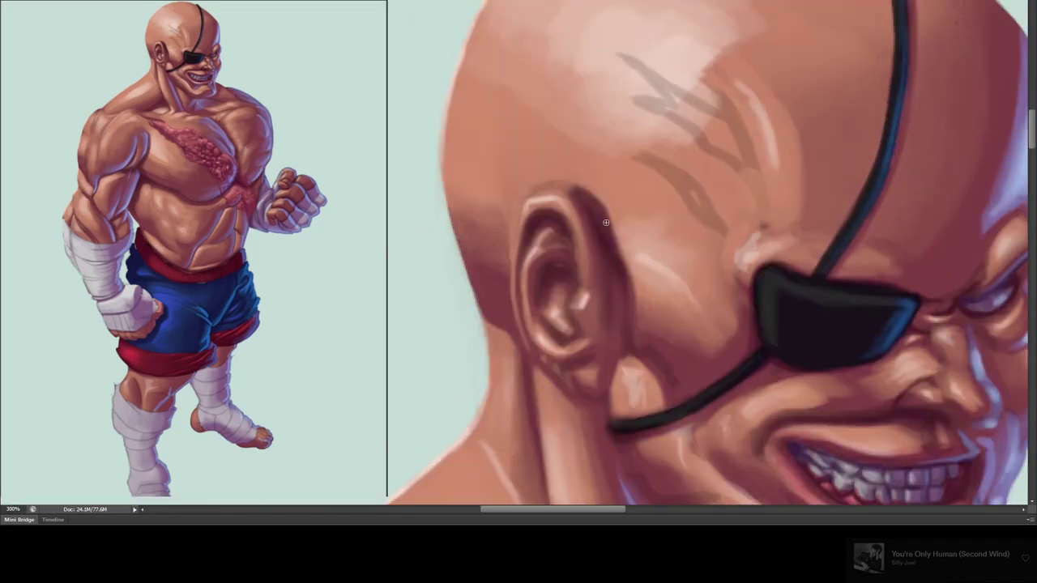
mouse_move(605, 222)
left_mouse_down()
mouse_move(509, 218)
mouse_move(569, 265)
left_mouse_up()
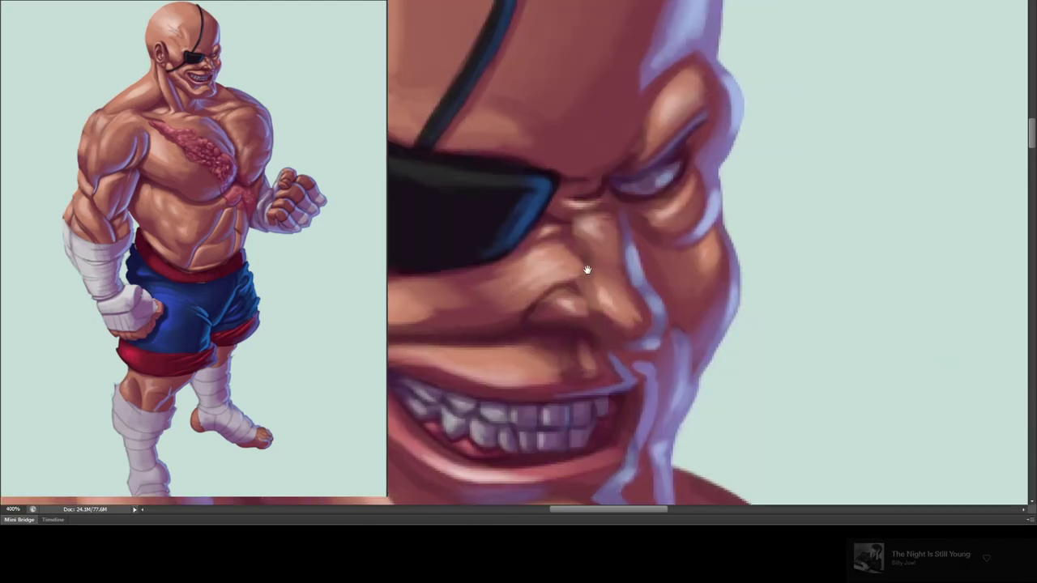
left_click_drag(557, 264, 418, 298)
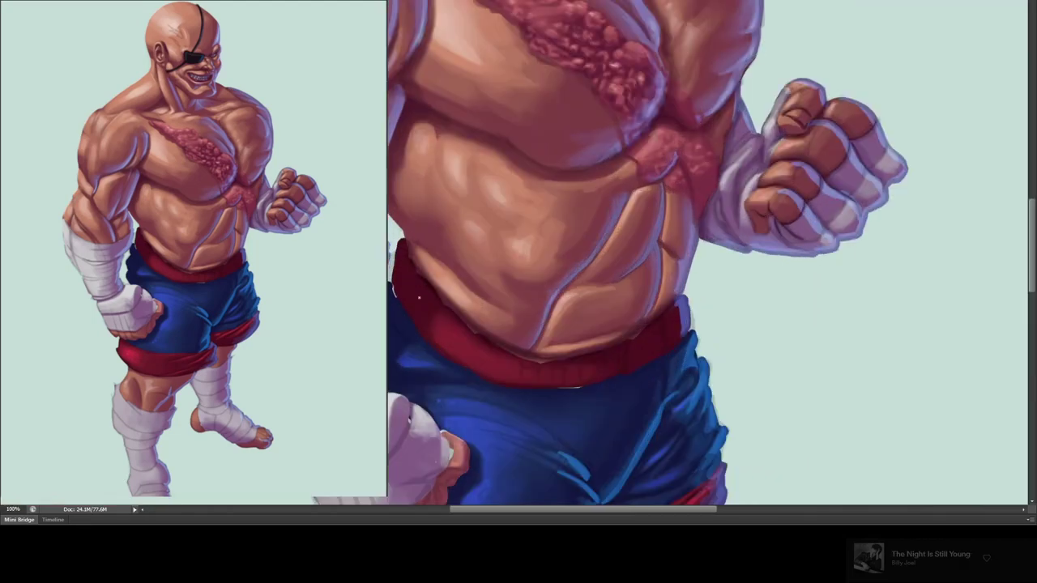
- Paint dark fold strokes along the red belt and darken its left edge
key("ctrl+plus")
left_click_drag(595, 158, 716, 140)
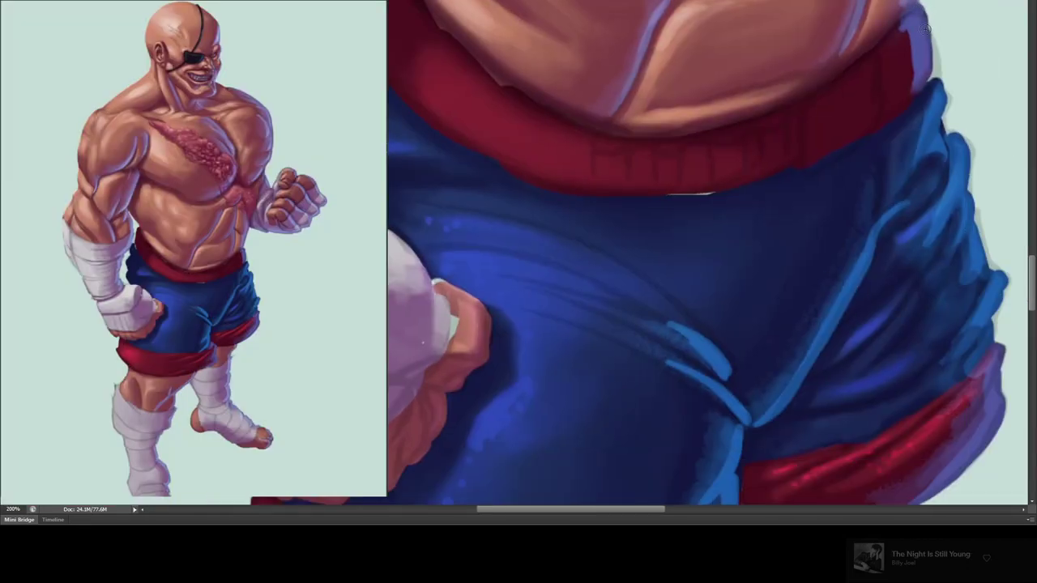
left_click_drag(924, 29, 993, 263)
left_click_drag(455, 133, 445, 259)
mouse_move(486, 166)
left_mouse_down()
mouse_move(523, 246)
mouse_move(732, 379)
left_mouse_up()
- Hatch crosshatched fabric texture onto the wrist and arm wrap
left_click_drag(607, 409, 523, 158)
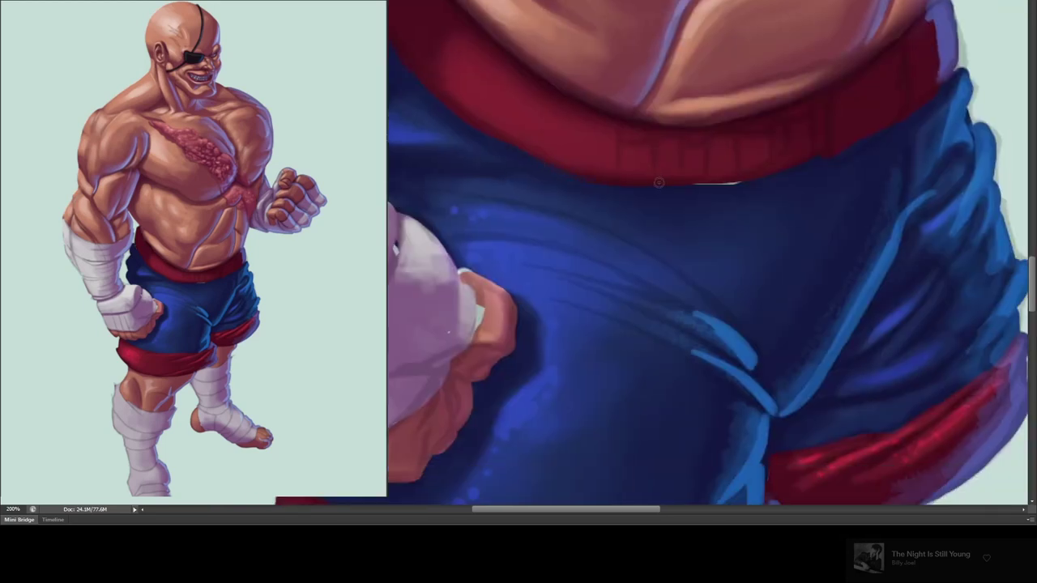
mouse_move(638, 106)
left_mouse_down()
mouse_move(618, 159)
mouse_move(523, 217)
left_mouse_up()
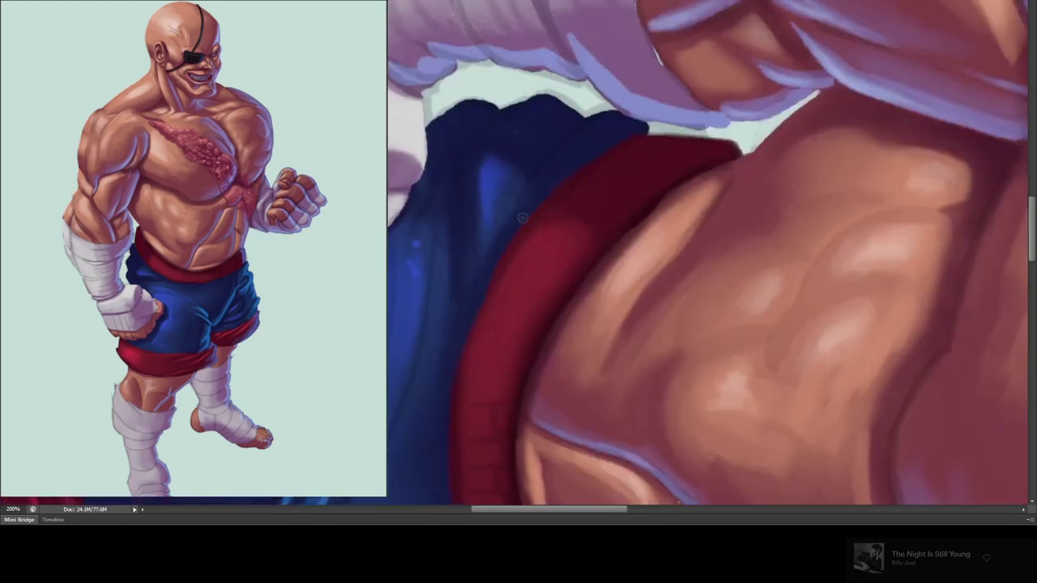
left_click_drag(607, 251, 682, 121)
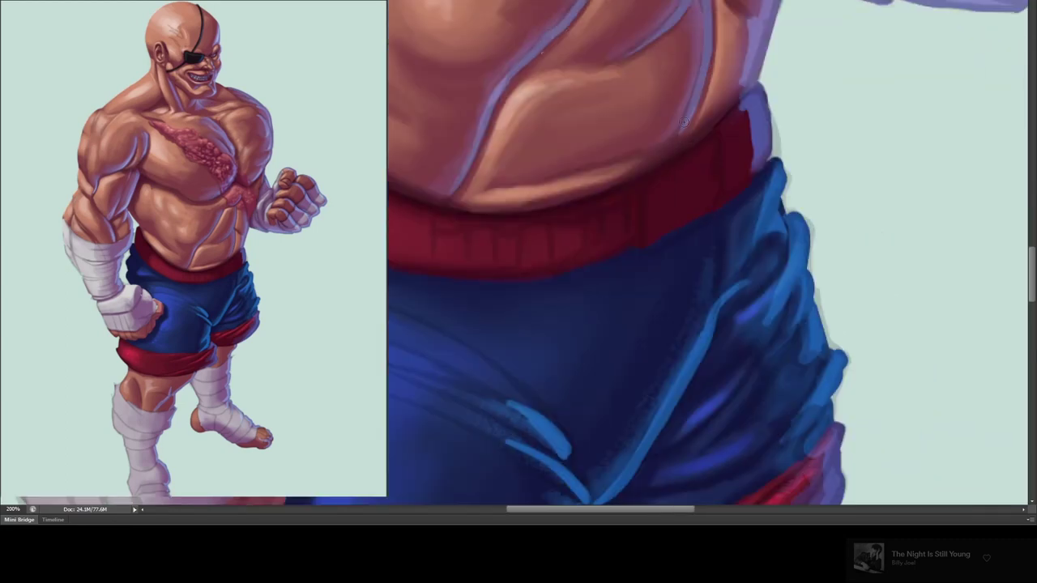
mouse_move(761, 104)
left_mouse_down()
mouse_move(609, 186)
mouse_move(475, 55)
mouse_move(674, 110)
left_mouse_up()
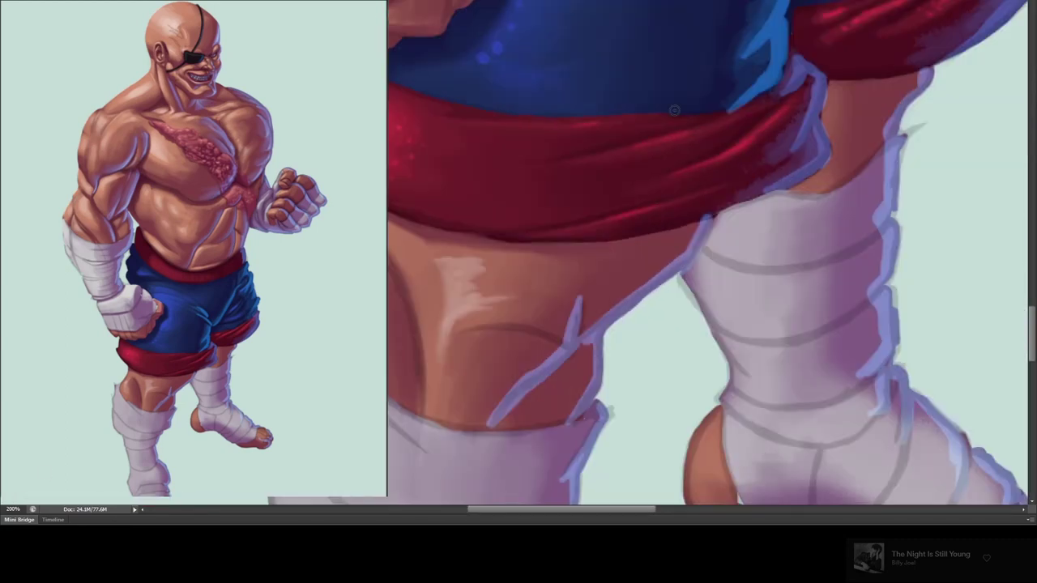
mouse_move(453, 211)
left_mouse_down()
mouse_move(616, 154)
mouse_move(623, 163)
left_mouse_up()
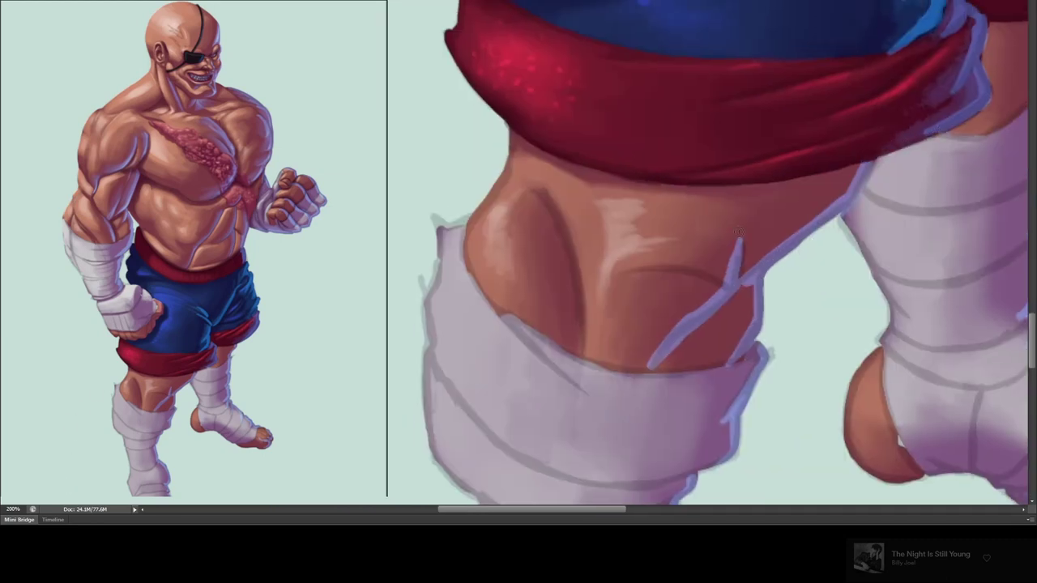
- Review the figure at several zoom levels and mirror the canvas horizontally
key("ctrl+minus")
key("ctrl+minus")
key("ctrl+minus")
key("ctrl+1")
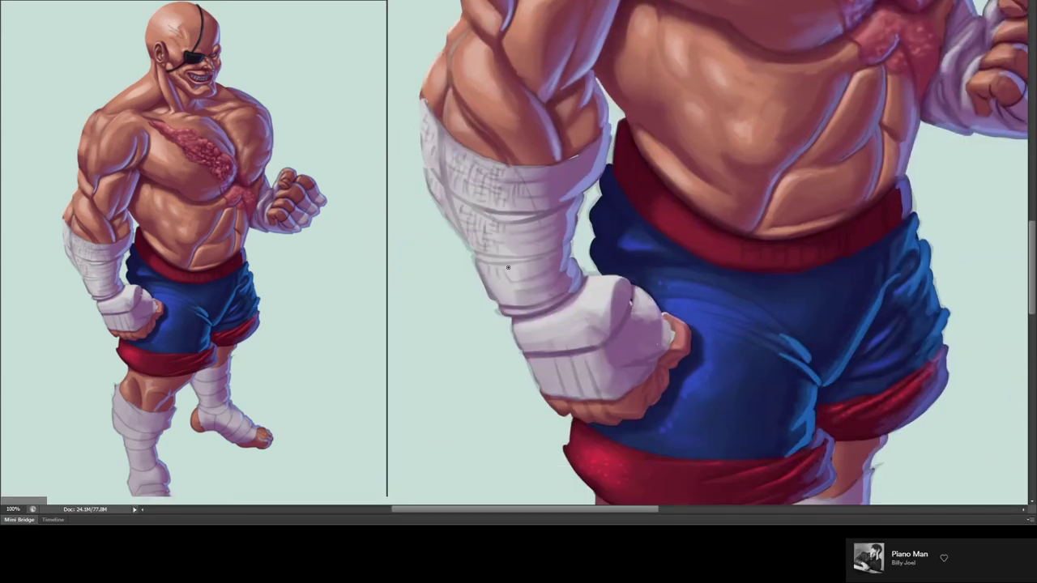
key("ctrl+minus")
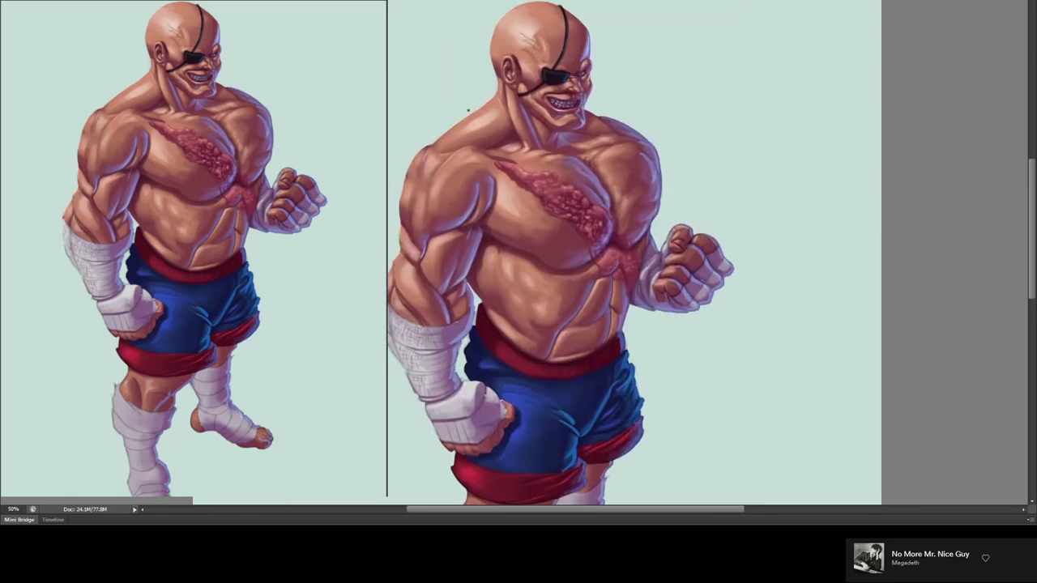
key("ctrl+plus")
key("ctrl+plus")
key("ctrl+plus")
- Crosshatch cloth texture down the forearm wrap and across the bandaged fist
left_click_drag(574, 99, 580, 138)
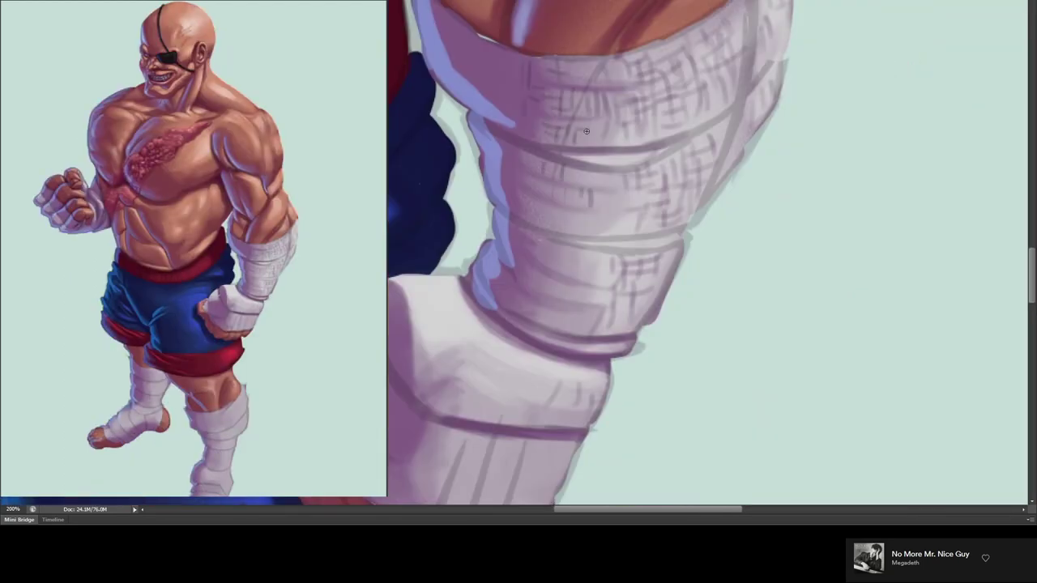
left_click_drag(535, 186, 575, 211)
mouse_move(542, 243)
left_mouse_down()
mouse_move(554, 291)
mouse_move(593, 299)
left_mouse_up()
left_click_drag(600, 196, 628, 227)
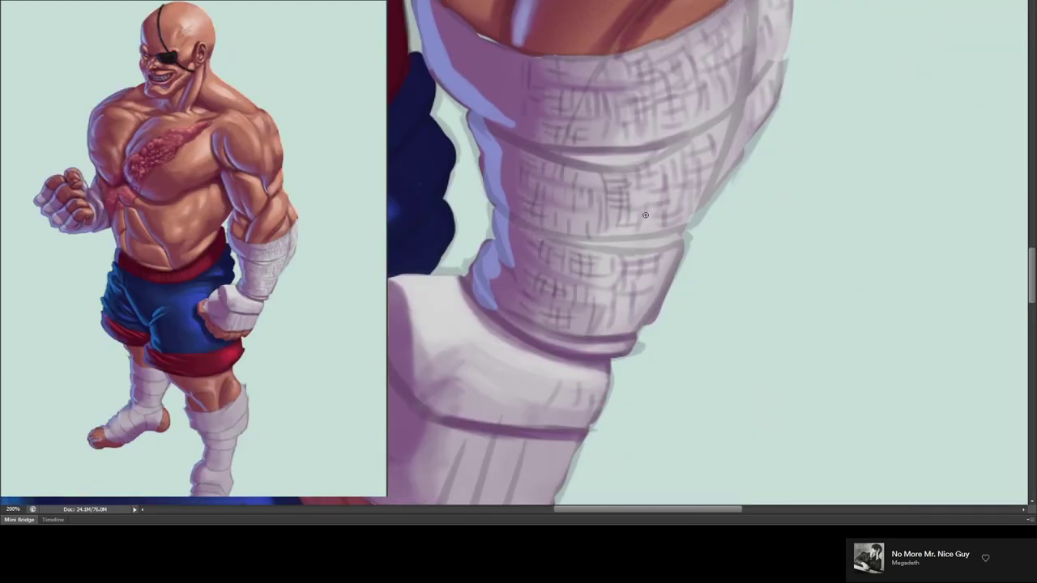
left_click_drag(599, 158, 647, 202)
mouse_move(562, 179)
left_mouse_down()
mouse_move(699, 16)
mouse_move(620, 140)
left_mouse_up()
left_click_drag(599, 174, 648, 230)
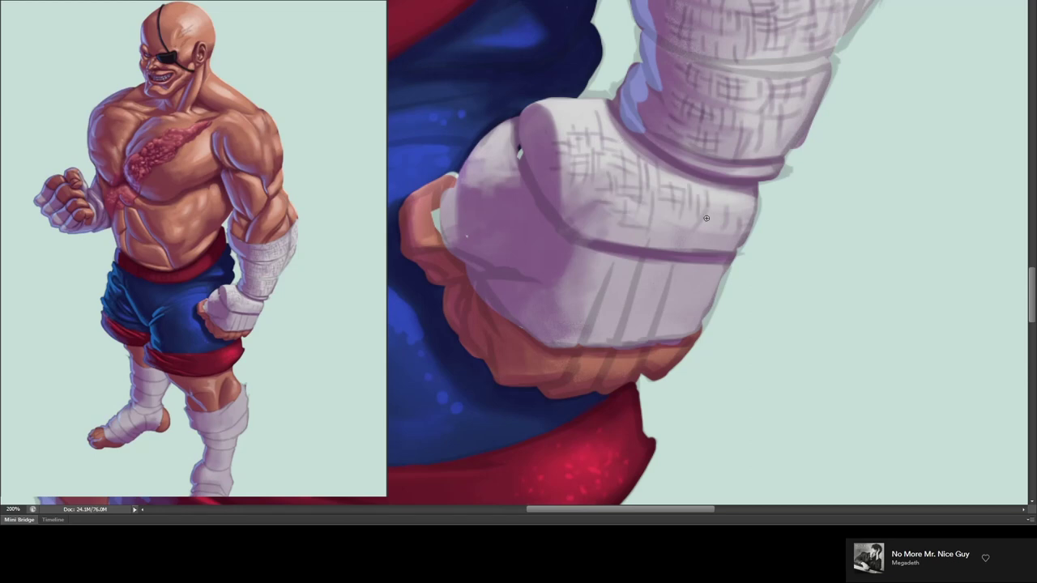
left_click_drag(700, 199, 737, 231)
left_click_drag(556, 168, 471, 318)
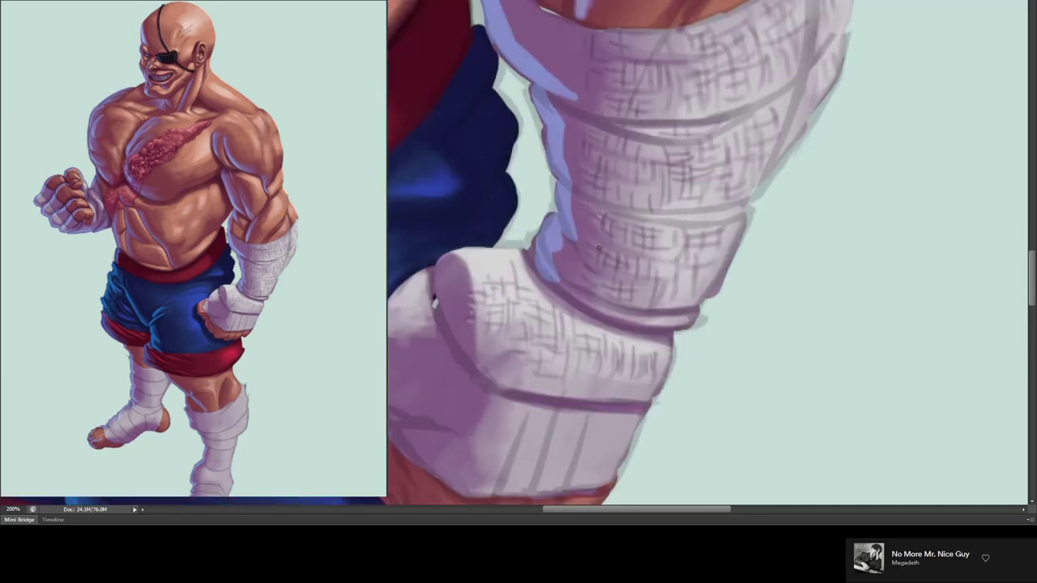
- Darken the edges between forearm bandage wraps, then zoom out and flip the canvas back
left_click_drag(615, 212, 749, 201)
left_click_drag(599, 129, 802, 77)
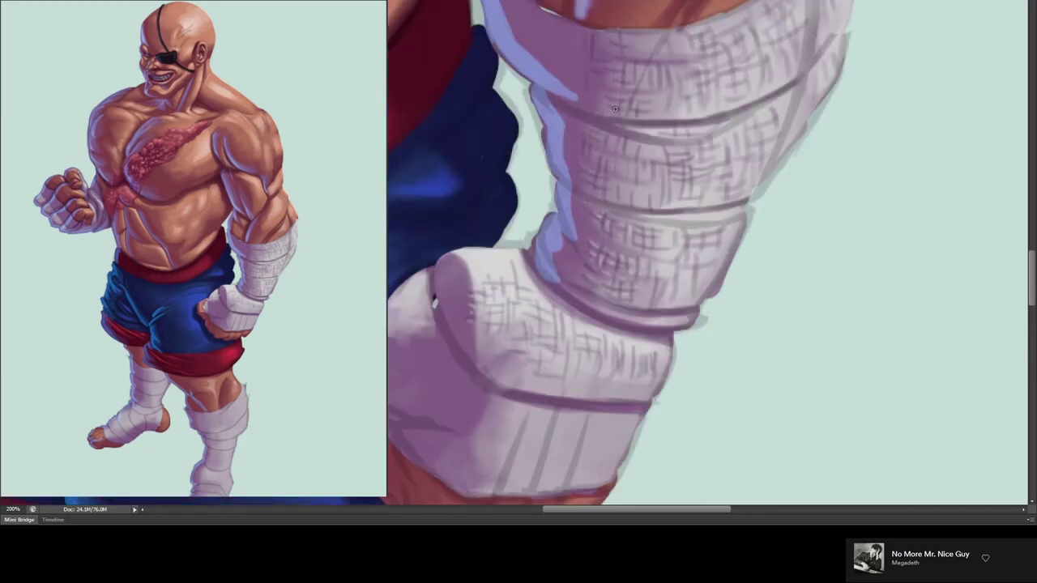
left_click_drag(583, 212, 749, 199)
key("ctrl+minus")
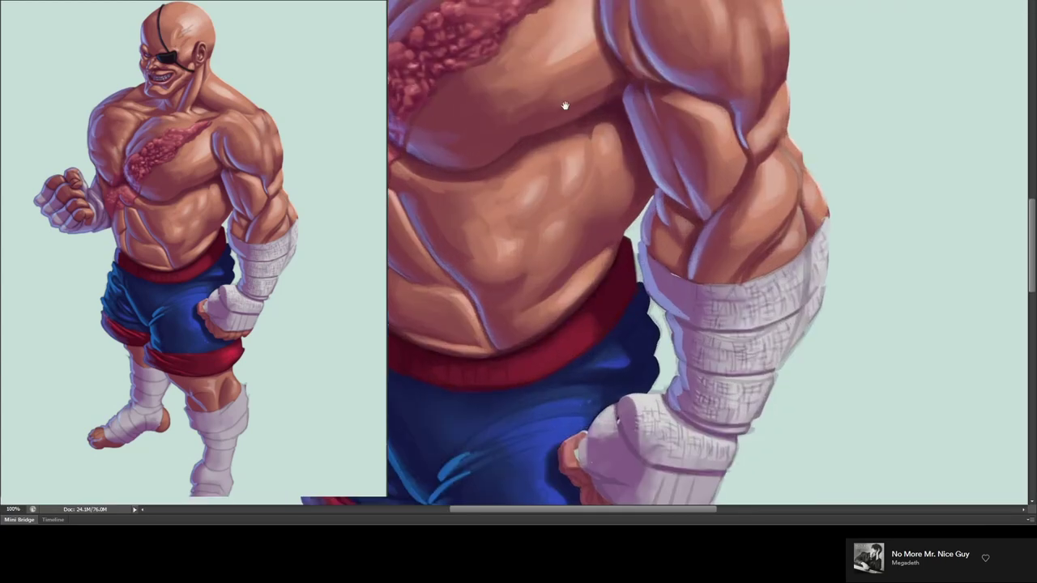
mouse_move(562, 105)
left_mouse_down()
mouse_move(634, 259)
mouse_move(489, 303)
left_mouse_up()
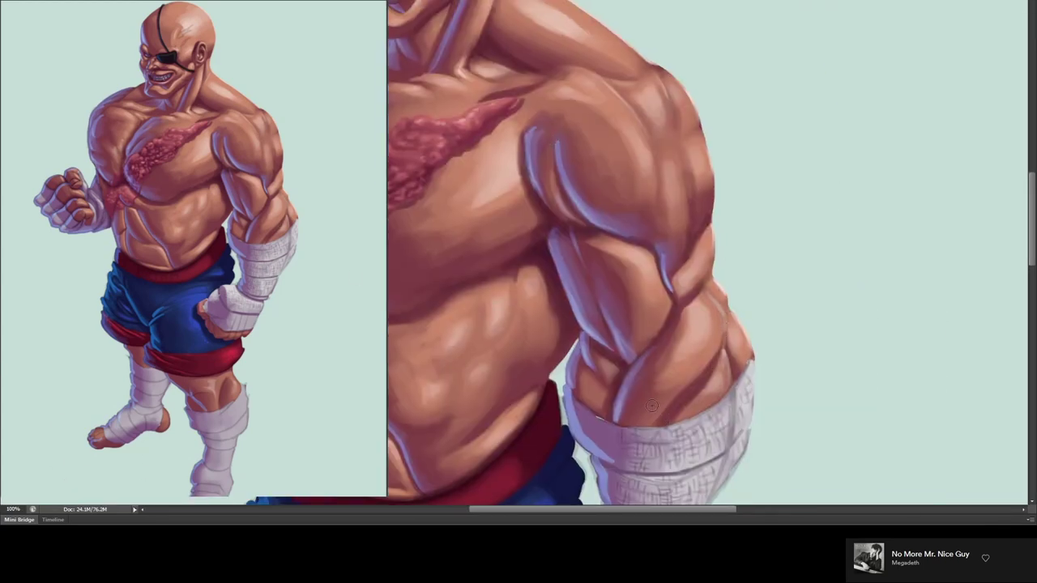
key("ctrl+minus")
key("ctrl+minus")
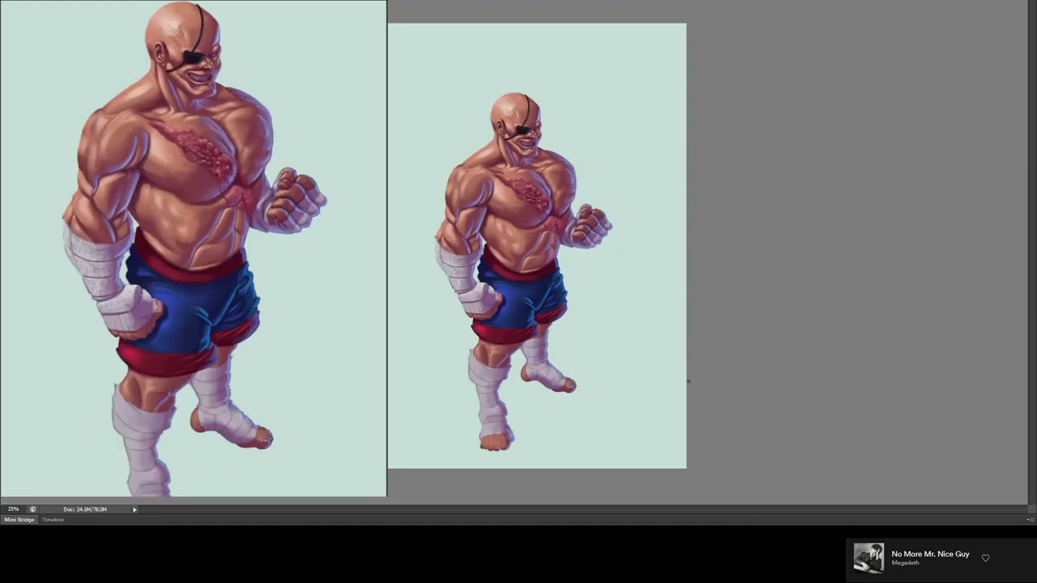
- Zoom in close on the abdomen and pan around it and the red waistband
key("ctrl+plus")
key("ctrl+plus")
key("ctrl+plus")
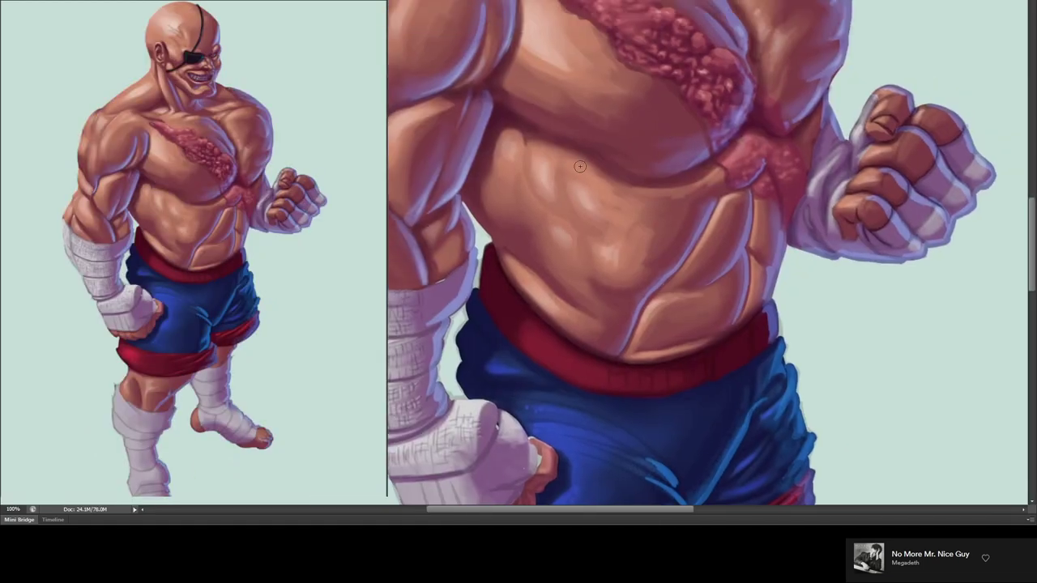
key("ctrl+plus")
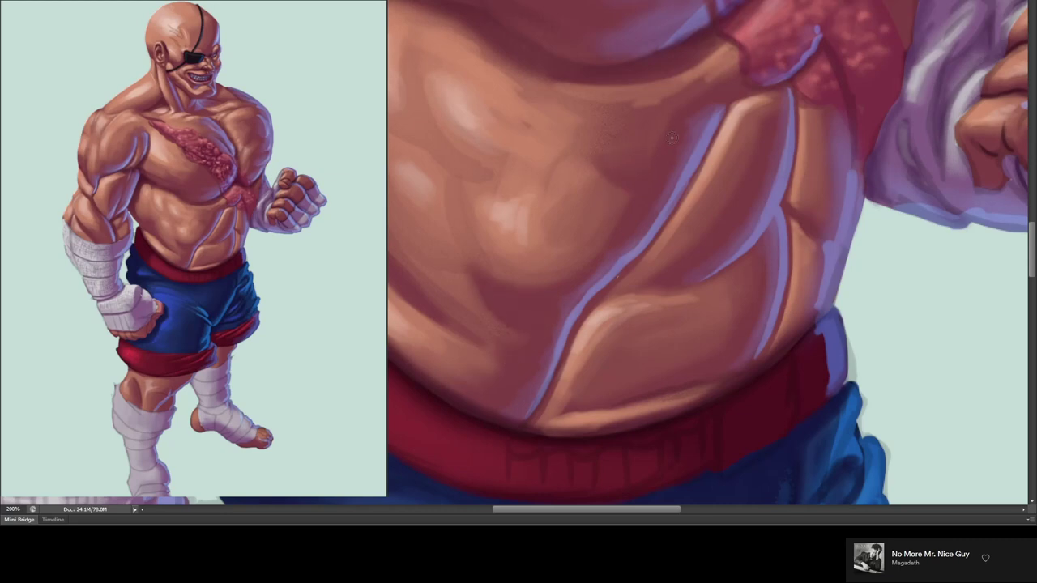
scroll(671, 138, "left", 5)
scroll(670, 139, "up", 1)
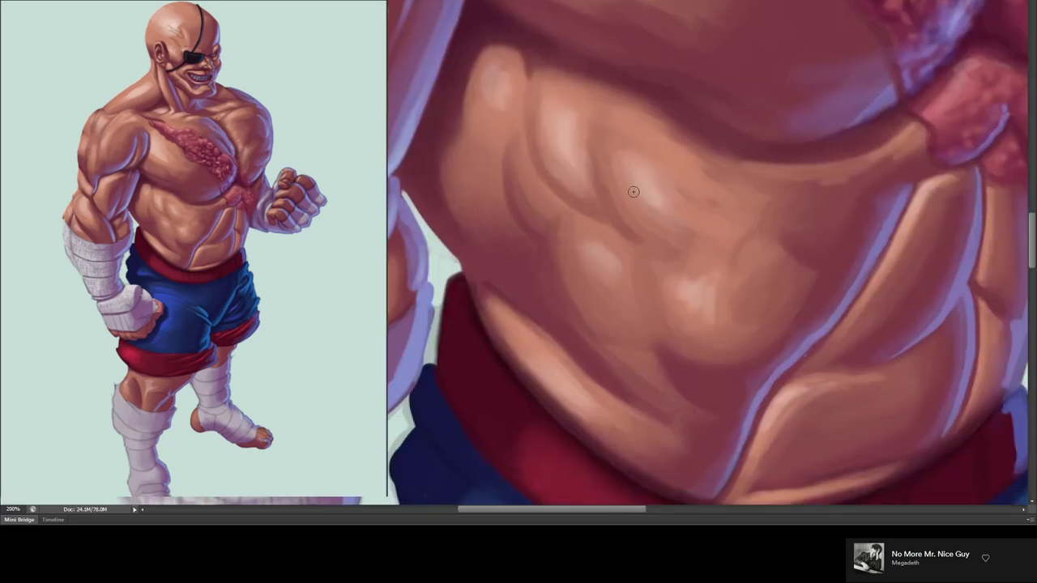
scroll(633, 192, "right", 3)
scroll(633, 192, "down", 2)
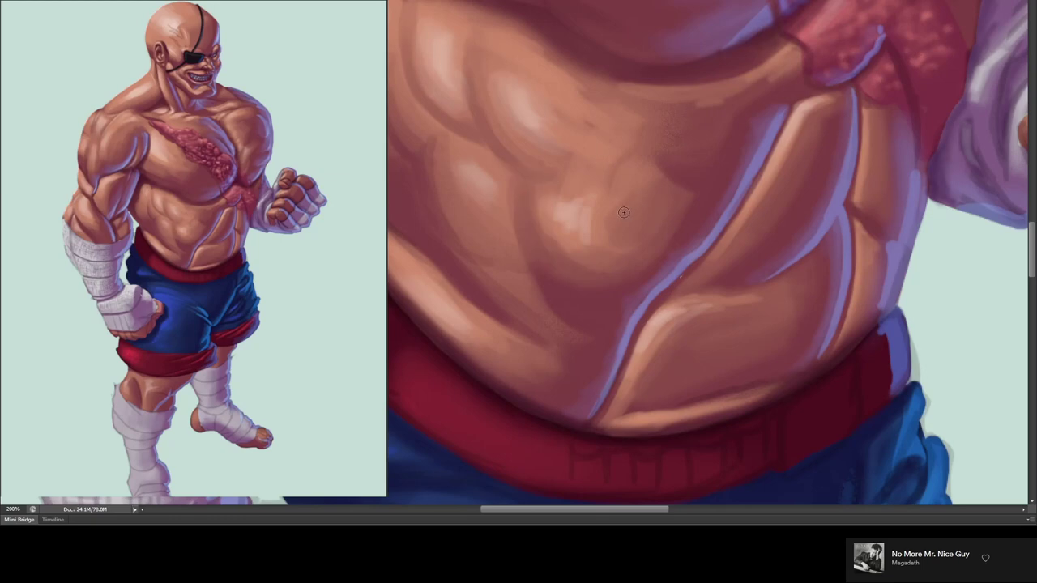
scroll(623, 213, "down", 2)
scroll(623, 212, "left", 1)
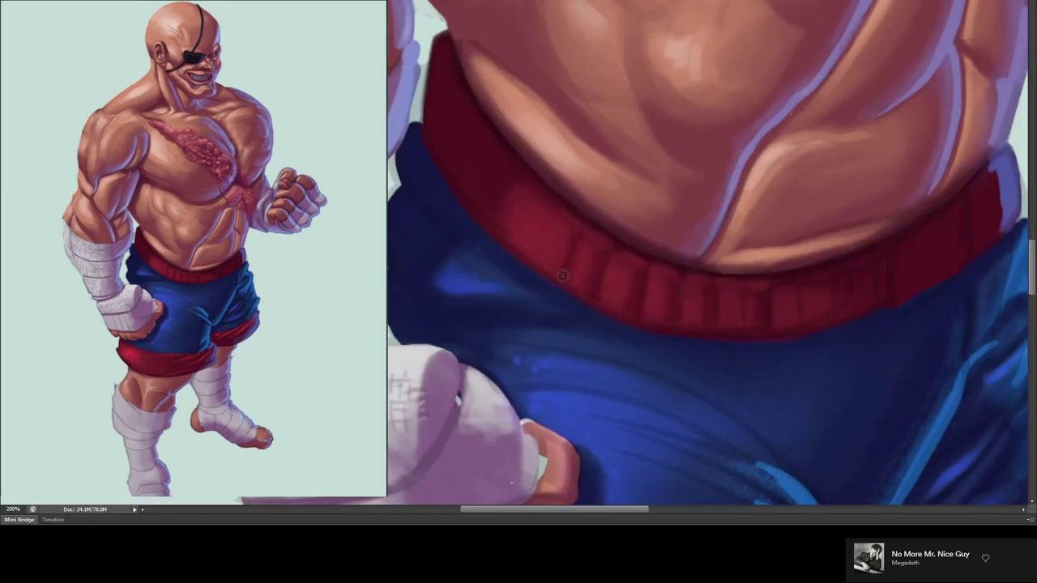
scroll(535, 190, "down", 2)
scroll(535, 191, "left", 1)
scroll(560, 92, "up", 2)
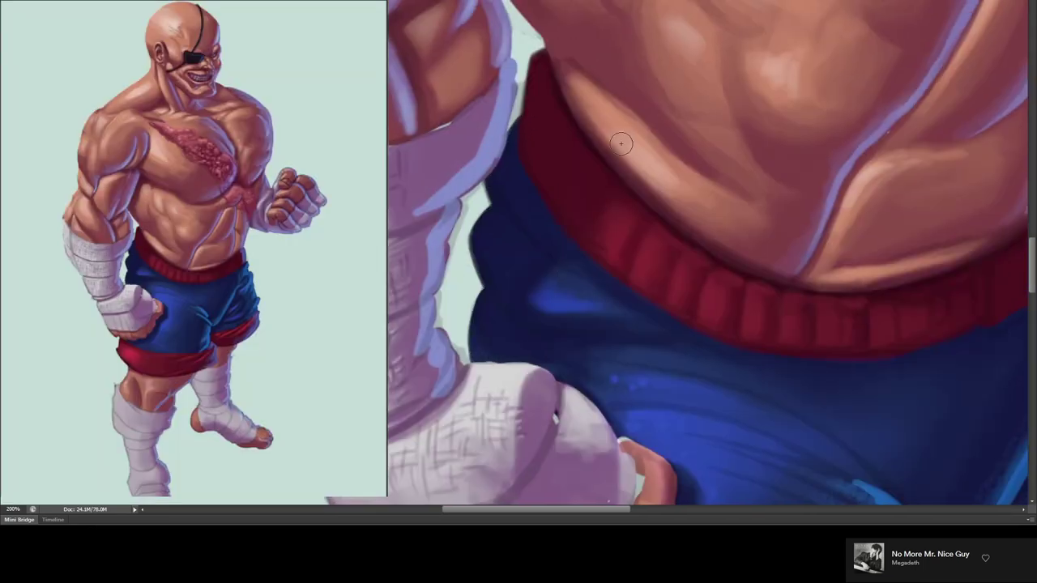
- Brush light red highlights onto the ribbed waistband, then zoom out to the whole figure
left_click_drag(722, 276, 746, 328)
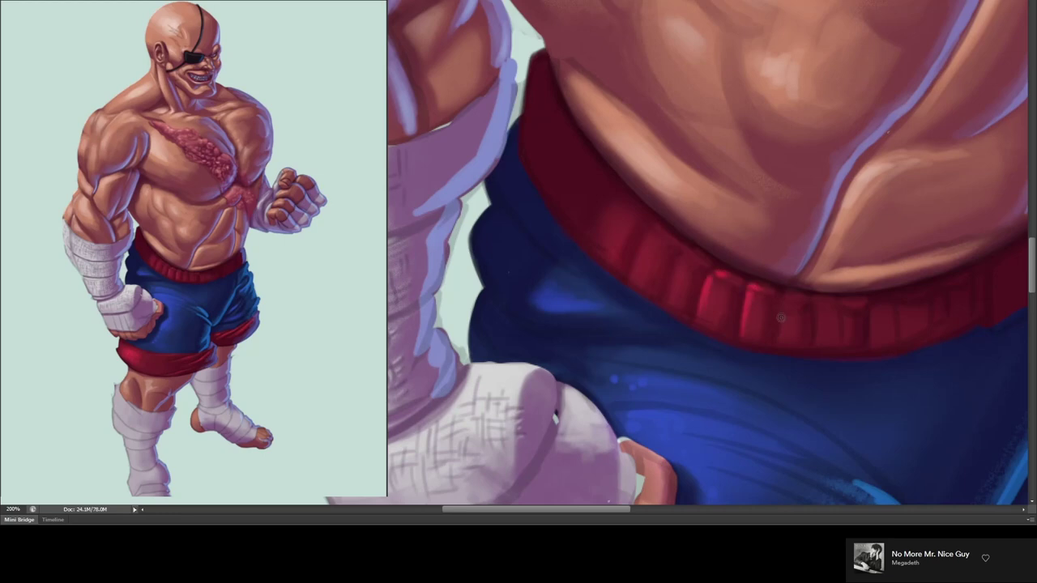
mouse_move(685, 271)
left_mouse_down()
mouse_move(648, 235)
mouse_move(453, 141)
left_mouse_up()
mouse_move(583, 186)
left_mouse_down()
mouse_move(639, 202)
mouse_move(688, 198)
left_mouse_up()
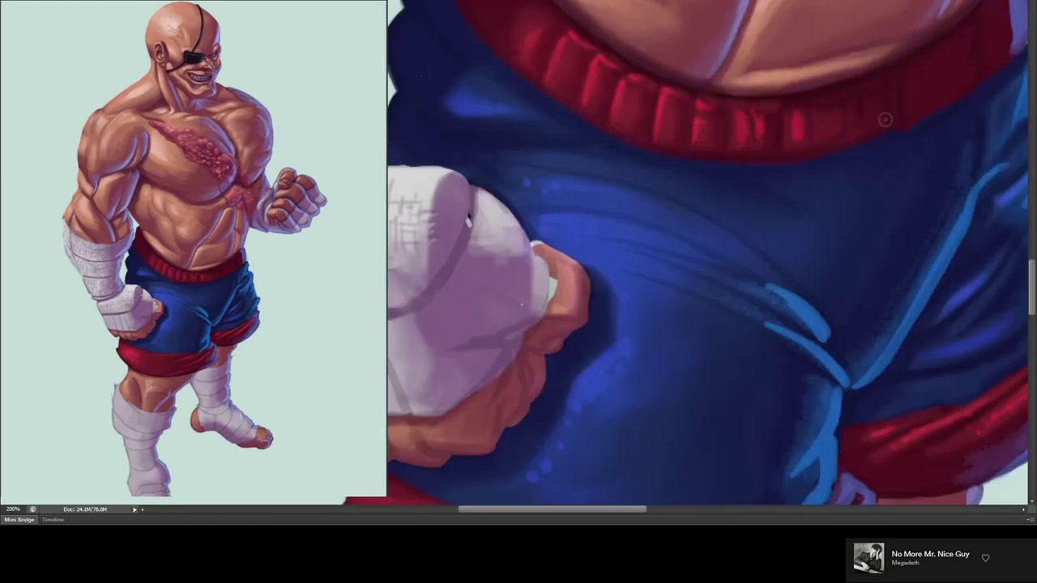
left_click_drag(884, 120, 567, 201)
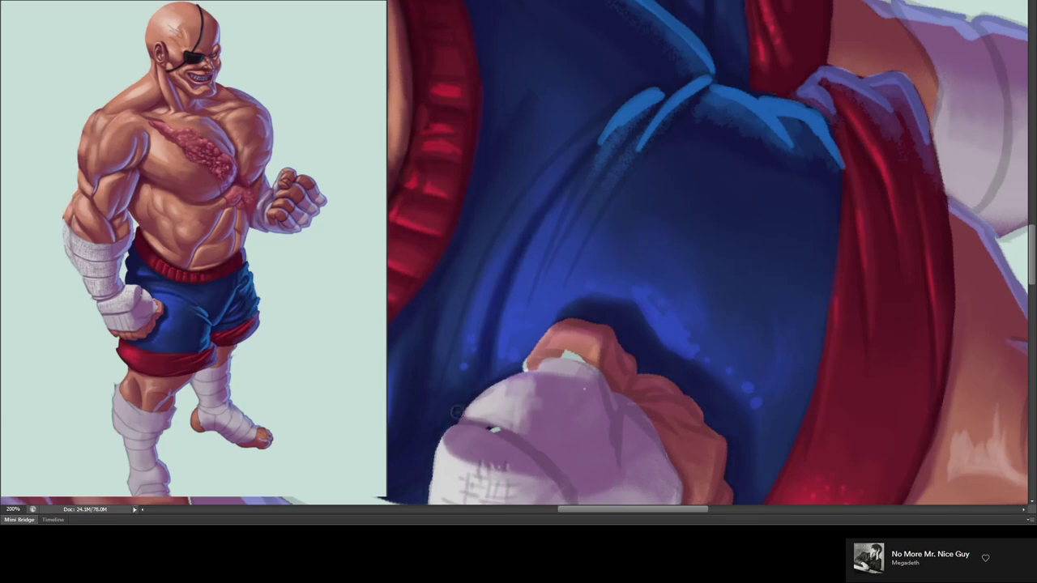
mouse_move(541, 280)
left_mouse_down()
mouse_move(527, 181)
mouse_move(637, 90)
left_mouse_up()
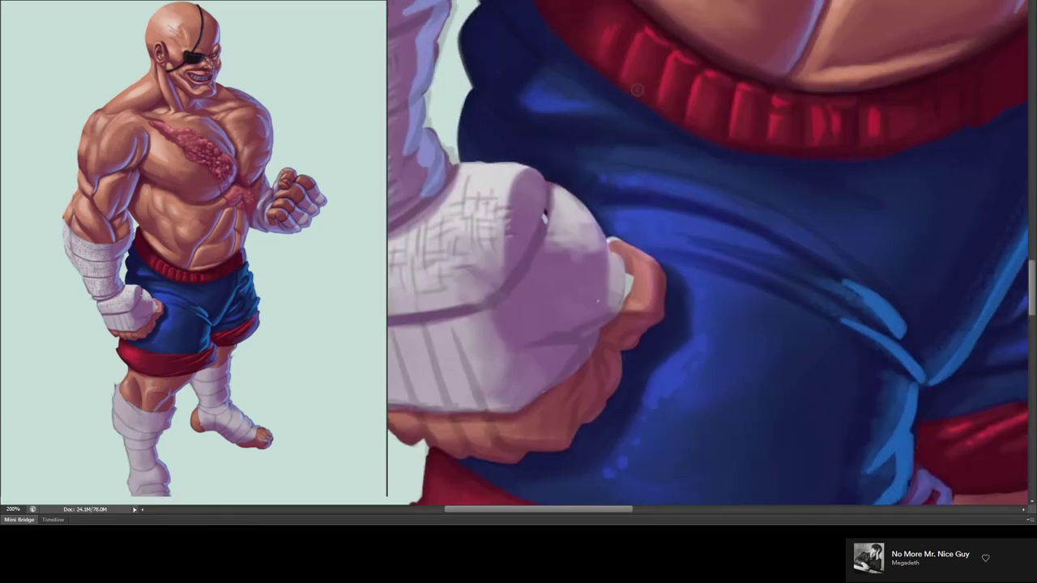
left_click_drag(805, 181, 397, 122)
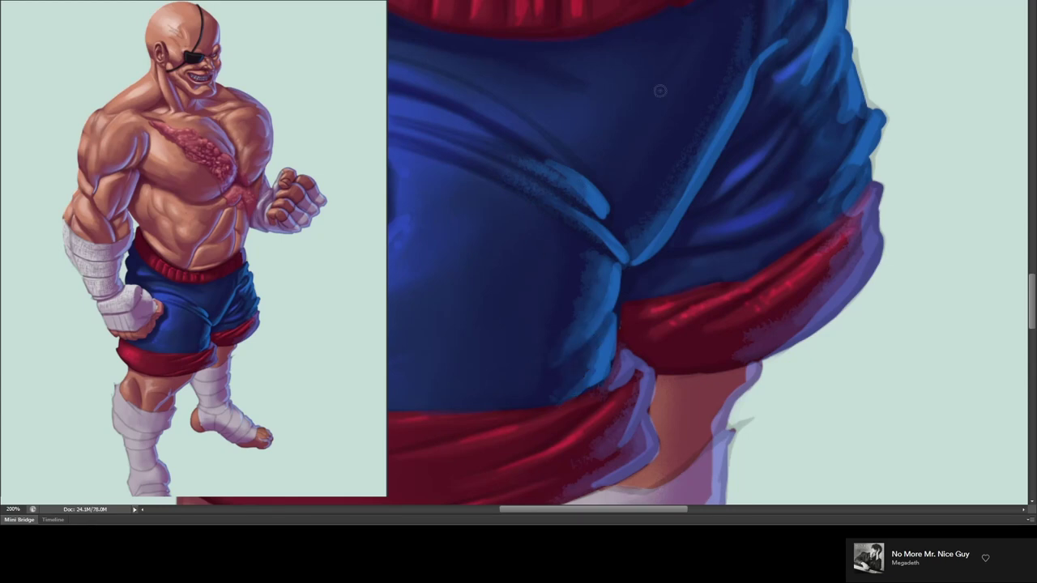
key("ctrl+minus")
key("ctrl+minus")
key("ctrl+minus")
- Zoom to the lower leg and paint dark fold lines on the bandage
key("ctrl+plus")
key("ctrl+plus")
key("ctrl+plus")
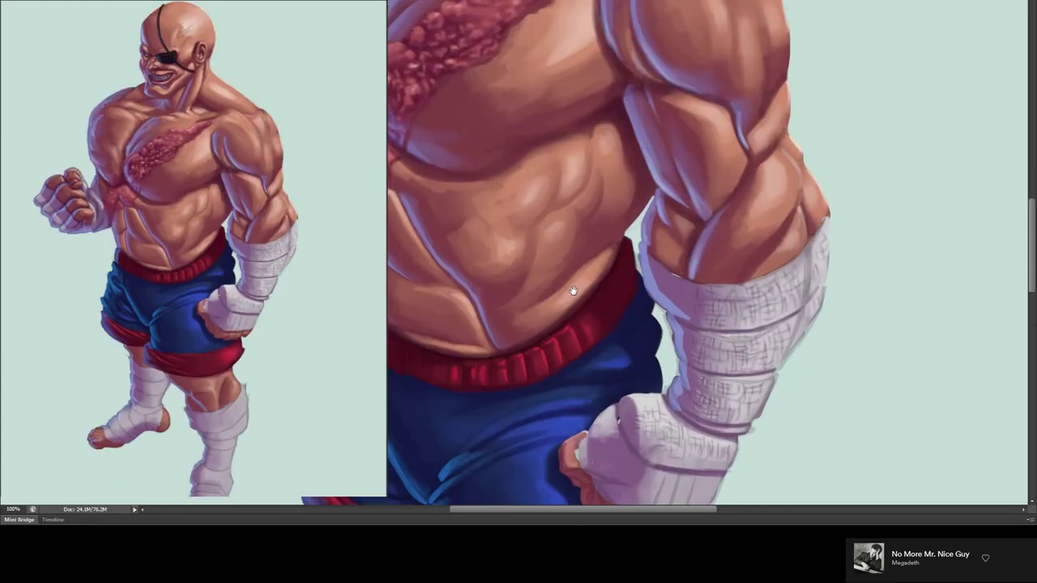
scroll(571, 279, "down", 10)
left_click_drag(754, 159, 583, 275)
left_click_drag(659, 306, 538, 324)
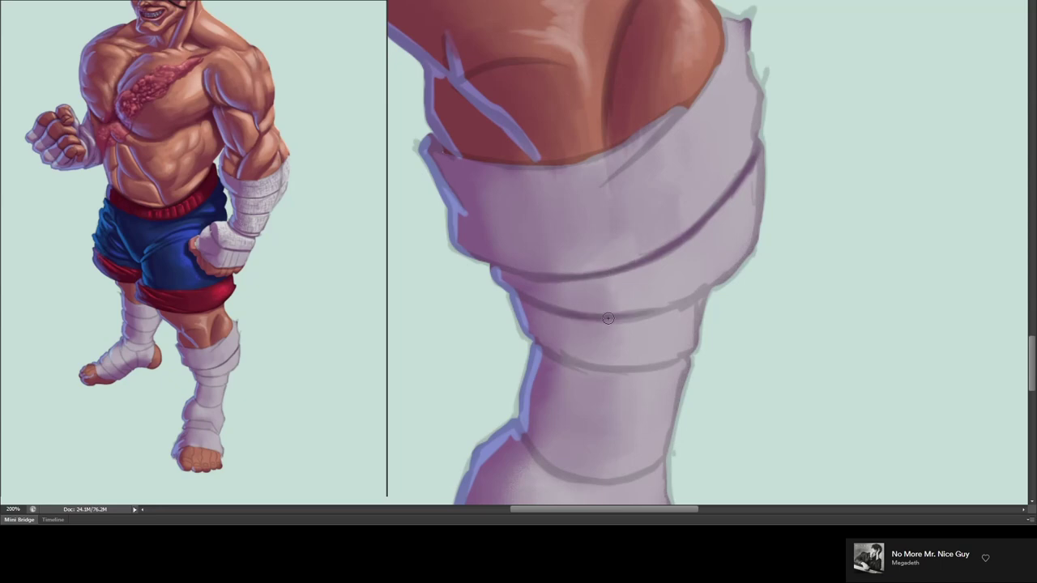
left_click_drag(729, 271, 571, 325)
left_click_drag(705, 300, 545, 330)
left_click_drag(761, 153, 645, 265)
left_click_drag(662, 261, 547, 285)
left_click_drag(689, 348, 552, 372)
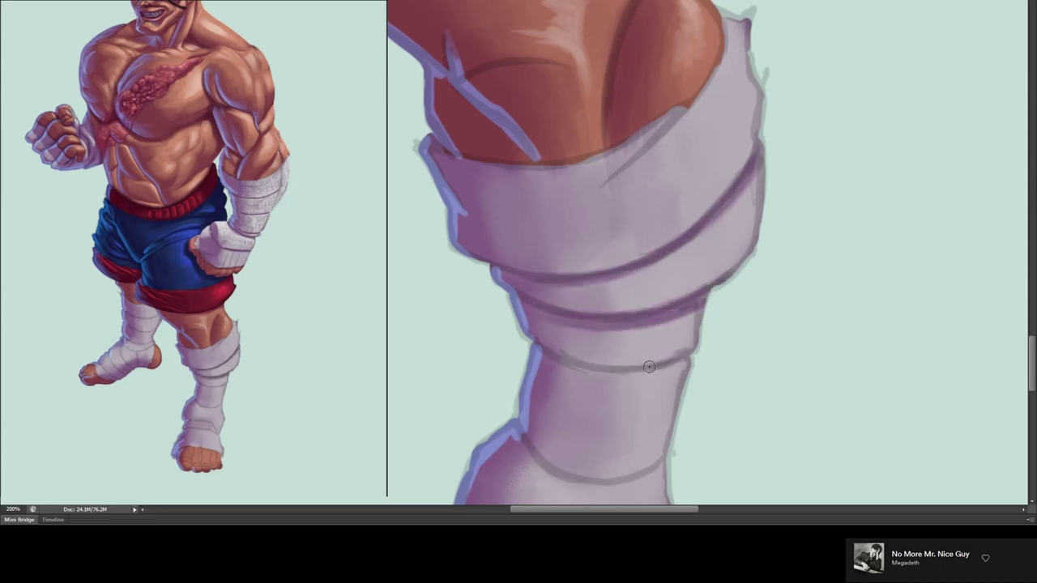
- Add more dark fold strokes and deepen the middle bandage crease
scroll(615, 324, "down", 5)
left_click_drag(677, 185, 607, 217)
mouse_move(580, 226)
left_mouse_down()
mouse_move(545, 186)
mouse_move(620, 243)
left_mouse_up()
mouse_move(651, 280)
left_mouse_down()
mouse_move(560, 309)
mouse_move(515, 279)
left_mouse_up()
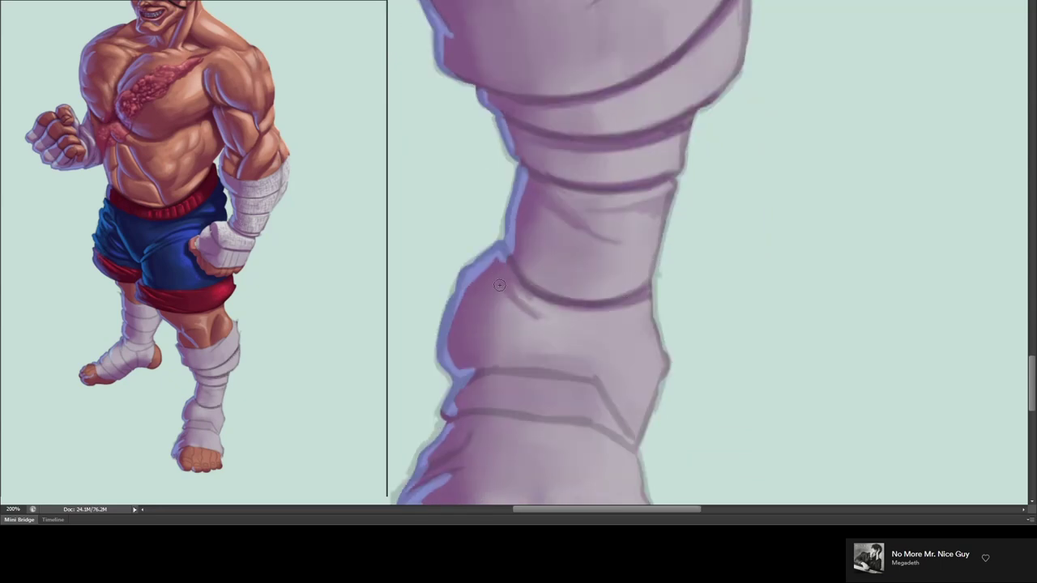
left_click_drag(604, 318, 497, 293)
- Paint light highlights across the leg bandage
left_click_drag(606, 261, 515, 295)
mouse_move(554, 203)
left_mouse_down()
mouse_move(636, 188)
mouse_move(623, 240)
left_mouse_up()
scroll(654, 193, "down", 5)
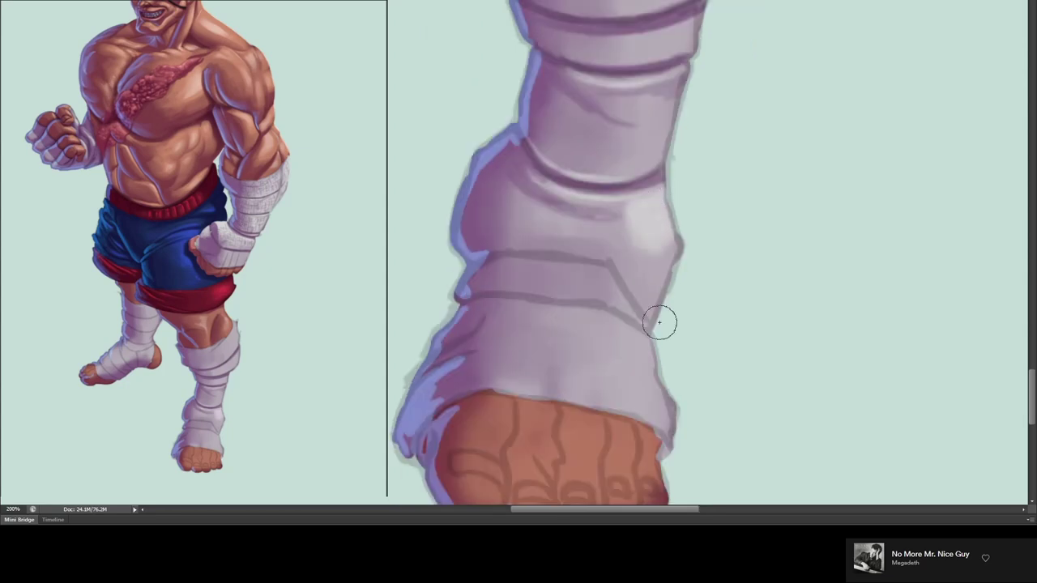
left_click_drag(656, 291, 559, 209)
mouse_move(526, 261)
left_mouse_down()
mouse_move(562, 366)
mouse_move(615, 292)
left_mouse_up()
left_click_drag(526, 312, 632, 267)
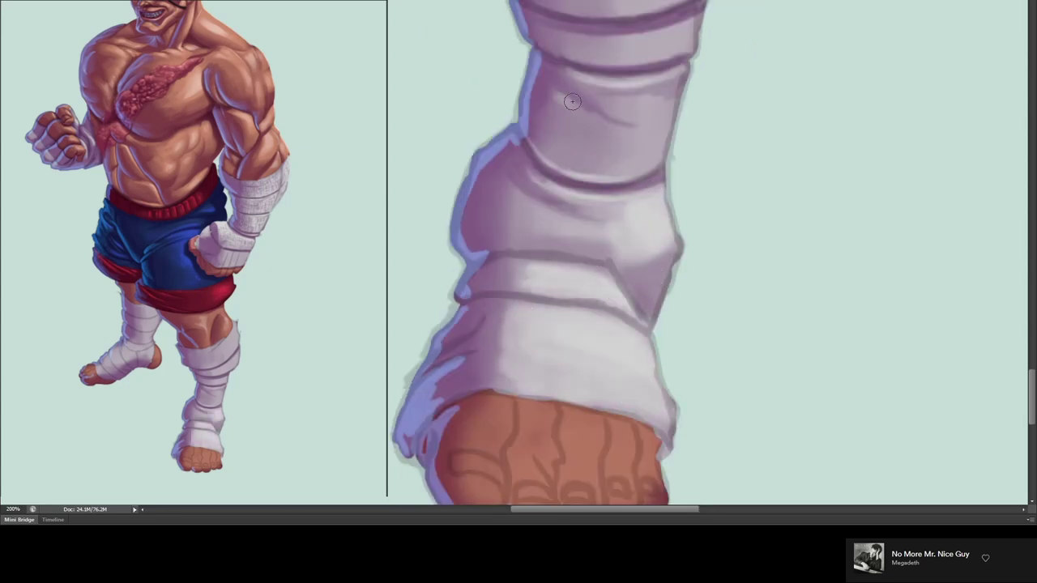
left_click_drag(559, 98, 616, 129)
scroll(508, 226, "down", 5)
- Darken where the toes meet the bandage and shade each toe separately, mirroring to check
mouse_move(502, 227)
left_mouse_down()
mouse_move(640, 251)
mouse_move(680, 291)
left_mouse_up()
key("h")
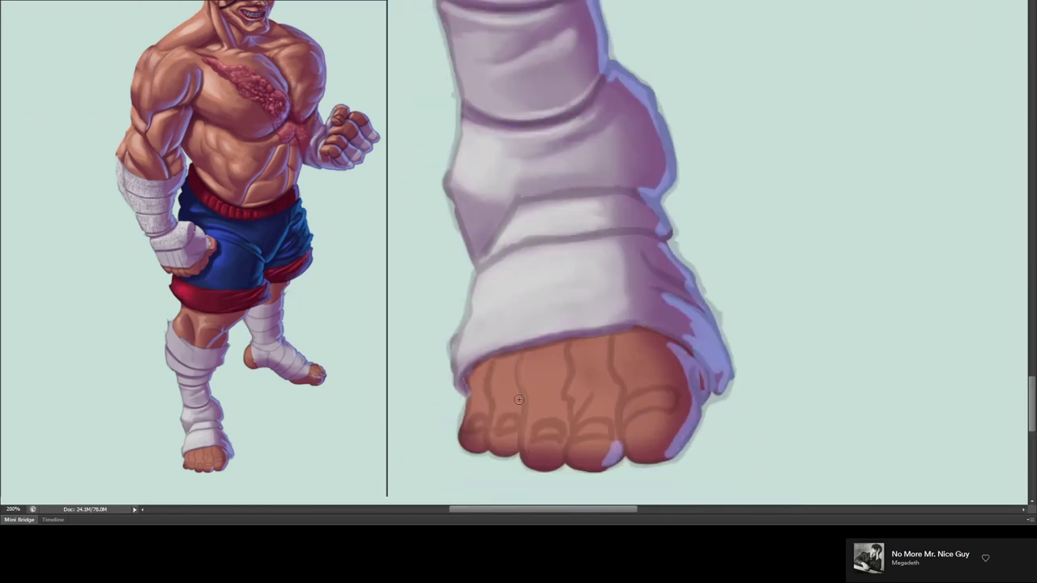
mouse_move(518, 399)
left_mouse_down()
mouse_move(498, 397)
mouse_move(563, 393)
mouse_move(623, 372)
mouse_move(664, 380)
left_mouse_up()
left_click_drag(661, 441, 570, 464)
left_click_drag(510, 445, 474, 434)
left_click_drag(605, 334, 617, 447)
left_click_drag(562, 395, 559, 451)
left_click_drag(563, 345, 551, 447)
mouse_move(486, 364)
left_mouse_down()
mouse_move(637, 333)
mouse_move(647, 347)
left_mouse_up()
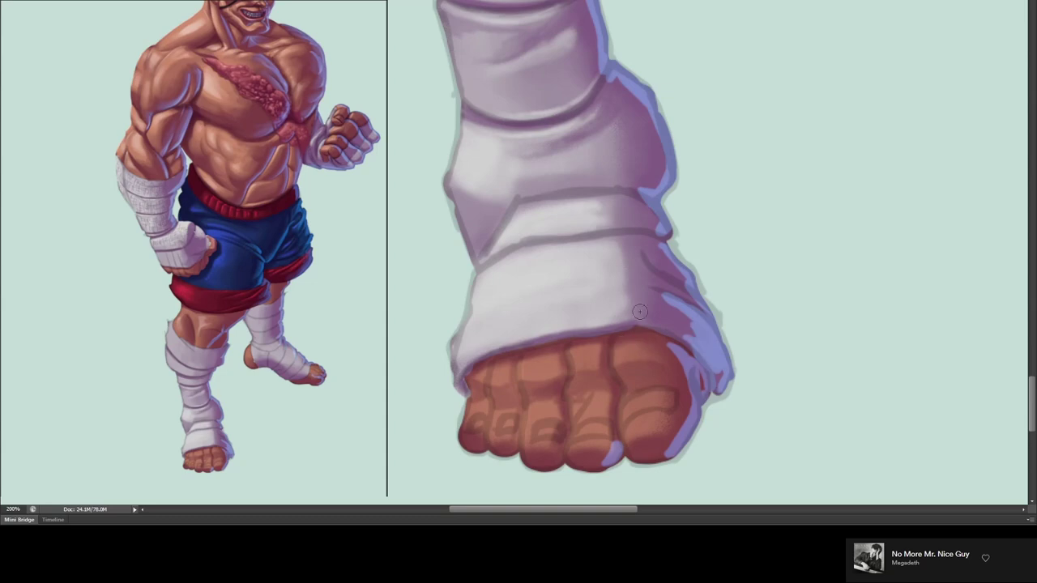
- Refine the toe shading with small strokes and add highlights to the toes
left_click_drag(648, 393, 665, 405)
left_click_drag(518, 413, 523, 444)
left_click_drag(522, 395, 538, 425)
mouse_move(583, 357)
left_mouse_down()
mouse_move(628, 349)
mouse_move(538, 377)
left_mouse_up()
left_click_drag(644, 413, 623, 356)
left_click_drag(496, 381, 534, 421)
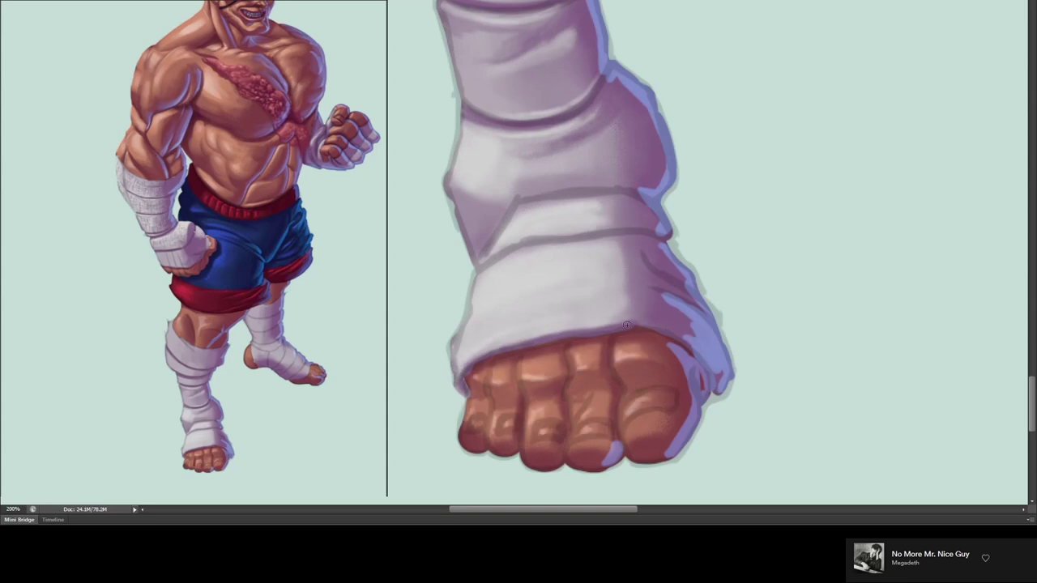
- Darken the bandage folds and repaint the diagonal crease just above the toes
mouse_move(468, 321)
left_mouse_down()
mouse_move(504, 298)
mouse_move(604, 275)
left_mouse_up()
left_click_drag(619, 233, 481, 256)
mouse_move(628, 190)
left_mouse_down()
mouse_move(482, 258)
mouse_move(518, 207)
left_mouse_up()
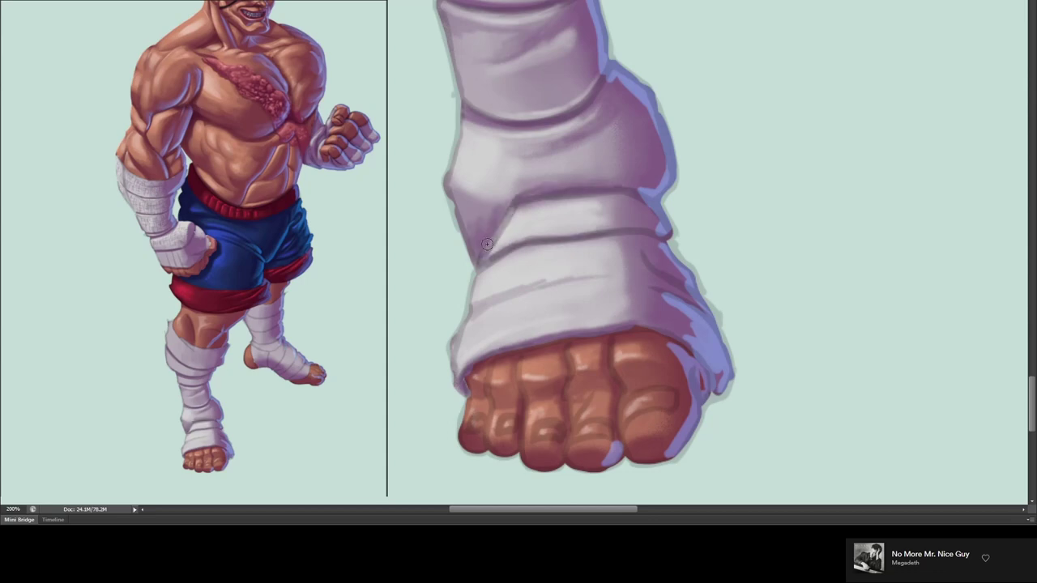
left_click_drag(482, 259, 571, 199)
left_click_drag(542, 299, 628, 291)
left_click_drag(623, 247, 491, 267)
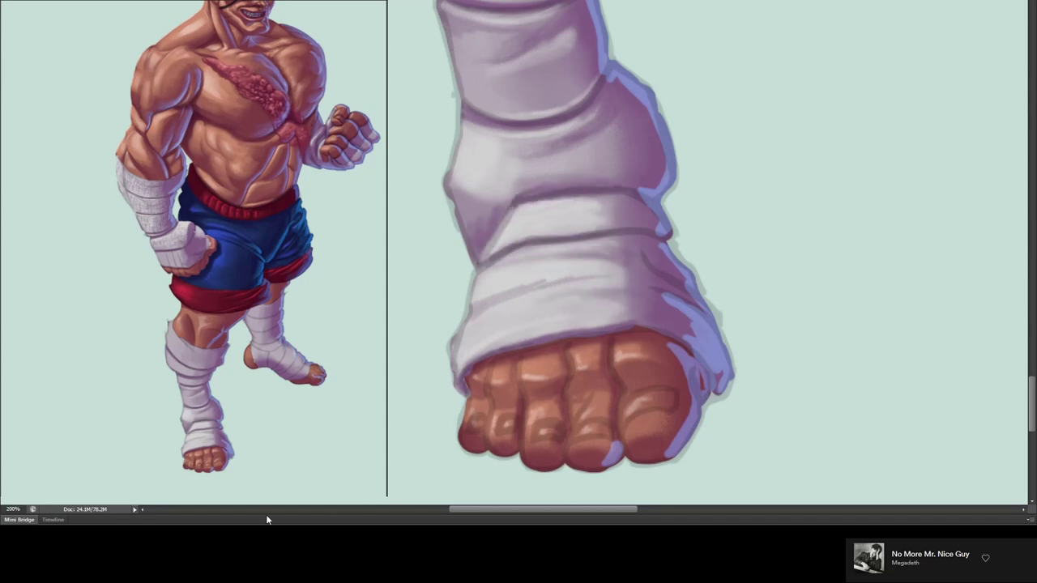
- Soften the blue rim light along the calf, then fit the whole character in view
left_click_drag(696, 334, 588, 6)
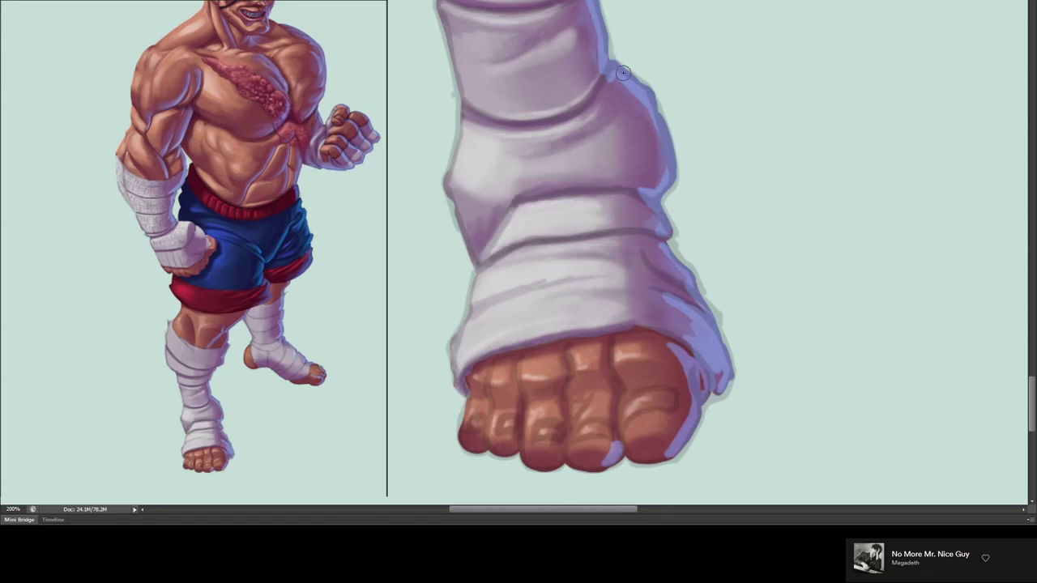
left_click_drag(674, 456, 666, 338)
scroll(639, 288, "up", 5)
left_click_drag(640, 292, 624, 340)
left_click_drag(551, 348, 628, 230)
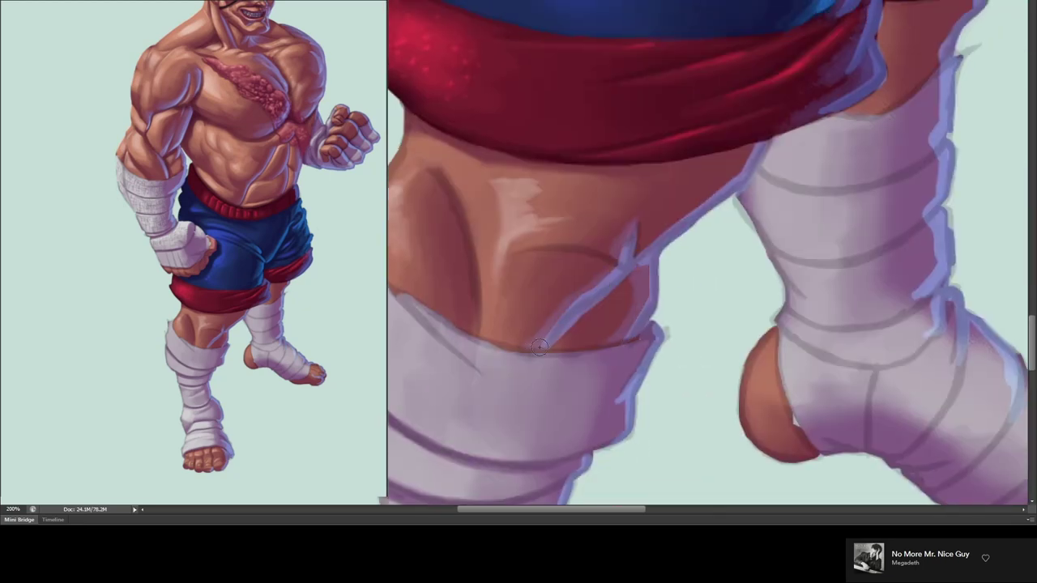
left_click_drag(583, 287, 749, 146)
left_click_drag(640, 255, 753, 150)
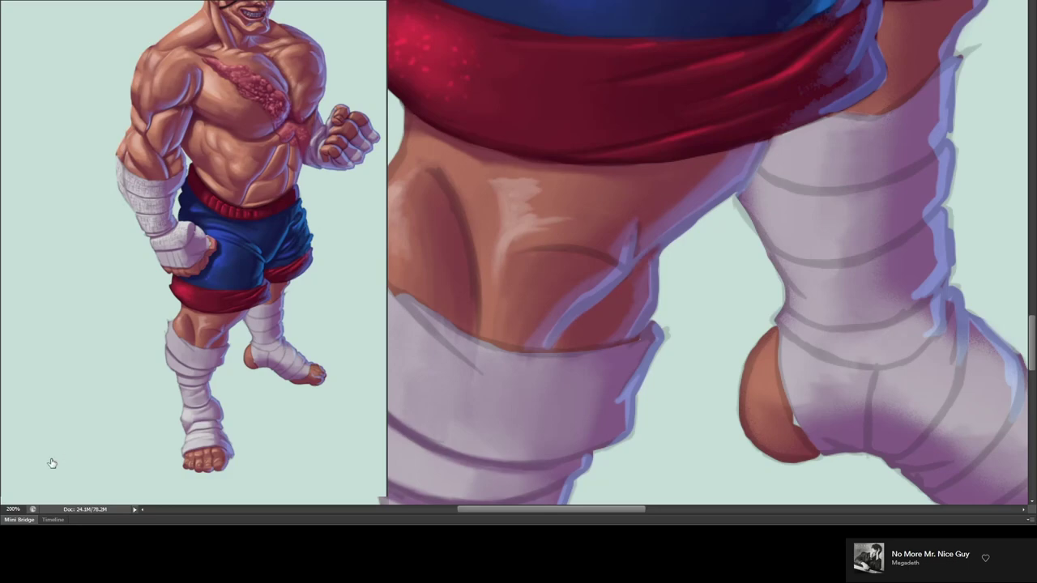
key("ctrl+0")
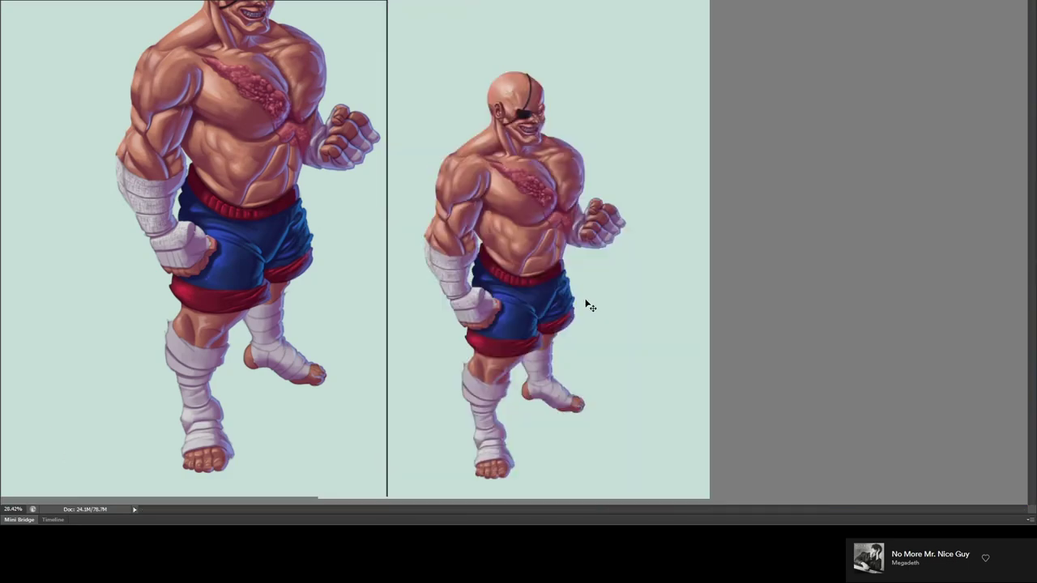
- Desaturate the painting to check values in grayscale and zoom in on the abdomen
key("ctrl+plus")
key("ctrl+plus")
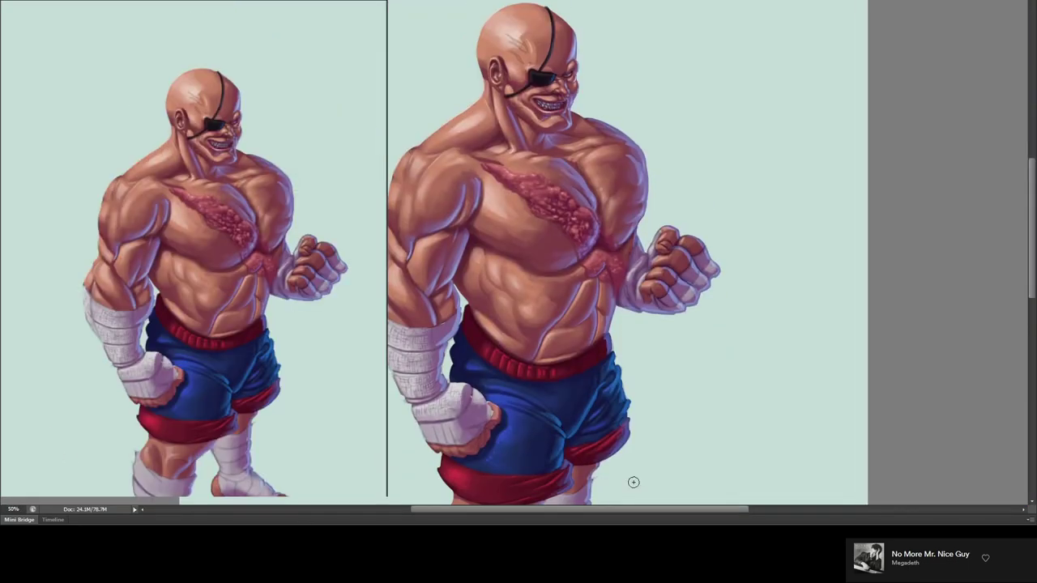
key("ctrl+minus")
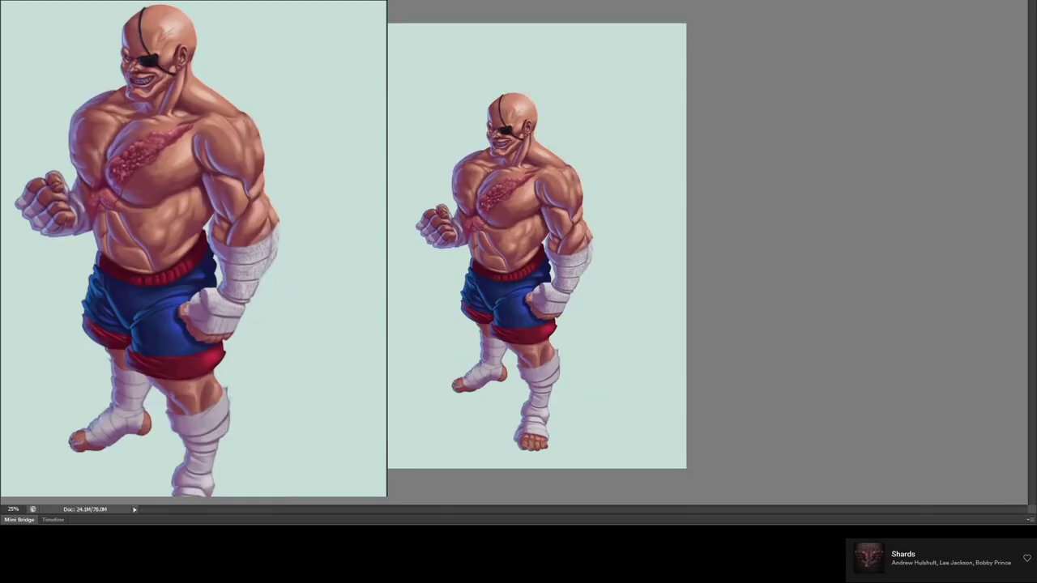
key("ctrl+shift+u")
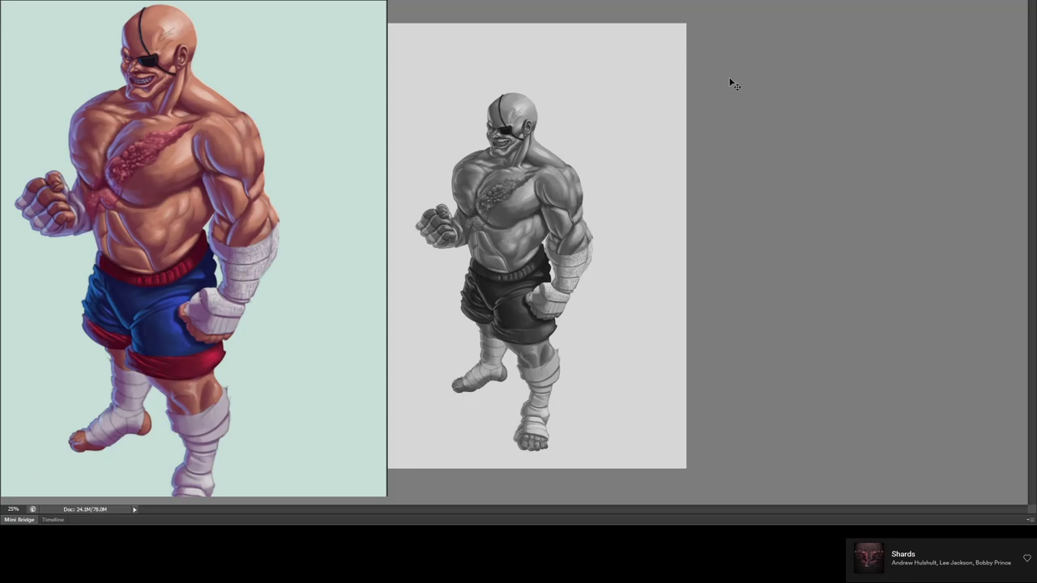
left_click_drag(505, 68, 660, 68)
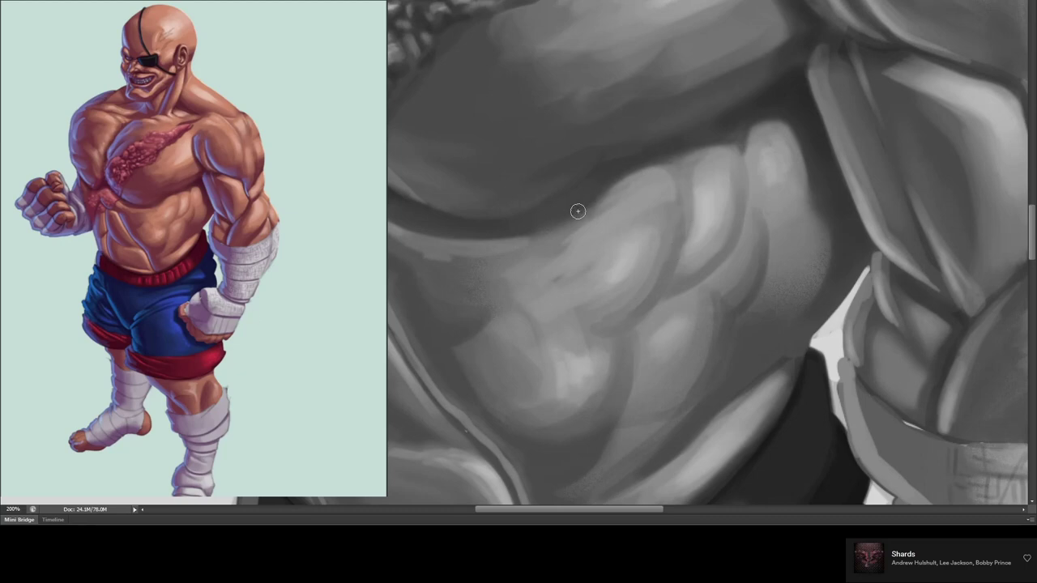
- Lighten the abdominal muscles and brighten the shoulder muscle with soft light strokes
left_click_drag(553, 241, 425, 256)
left_click_drag(528, 263, 470, 269)
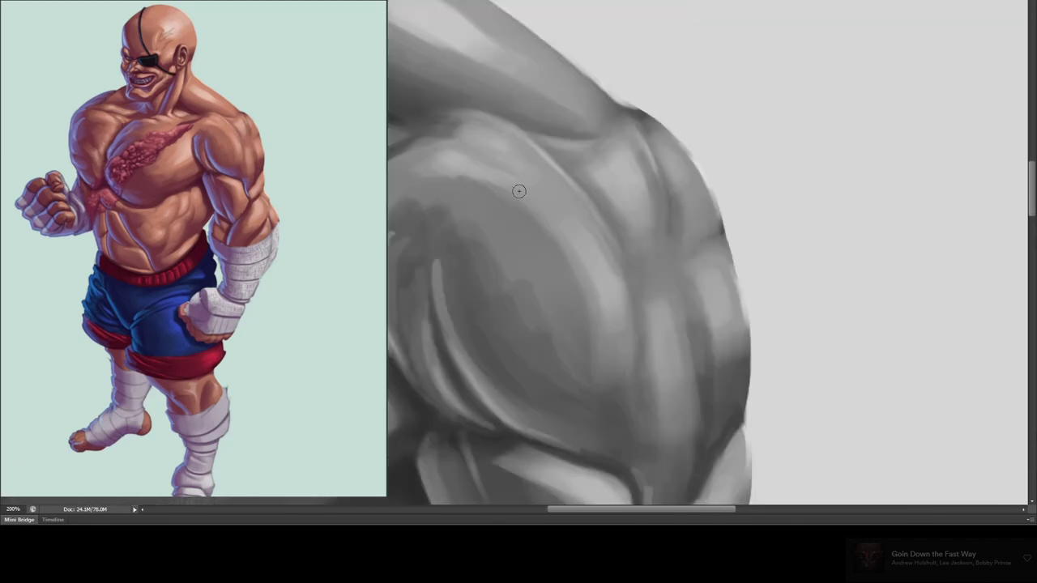
mouse_move(518, 190)
left_mouse_down()
mouse_move(448, 179)
mouse_move(548, 312)
mouse_move(498, 215)
left_mouse_up()
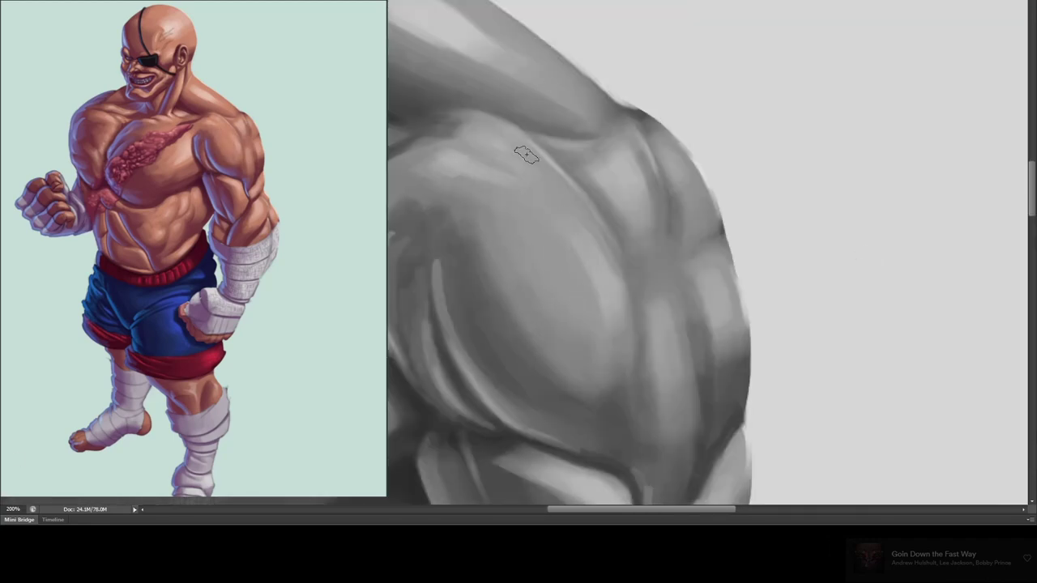
left_click_drag(571, 206, 607, 255)
left_click_drag(448, 137, 459, 154)
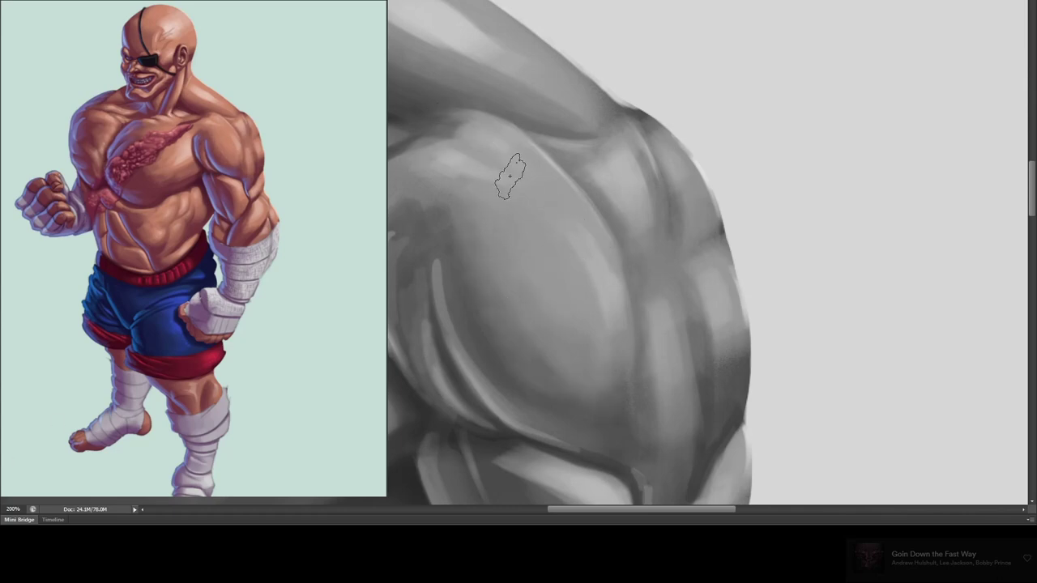
- Resize the brush, blend a curved shoulder highlight and darken the front of the deltoid
key("bracketright")
key("bracketleft")
key("bracketleft")
key("bracketleft")
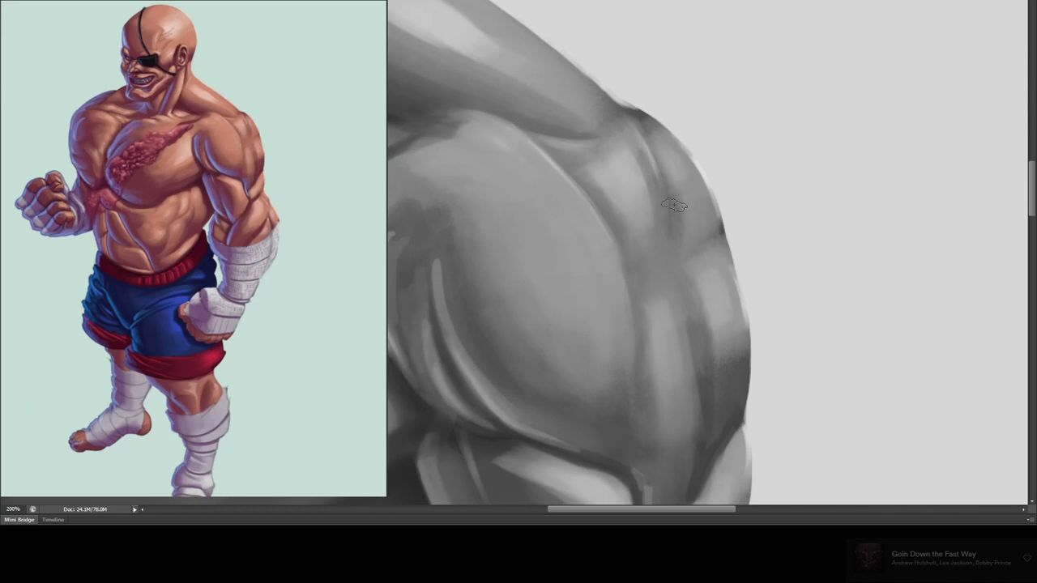
mouse_move(464, 166)
left_mouse_down()
mouse_move(530, 197)
mouse_move(582, 258)
left_mouse_up()
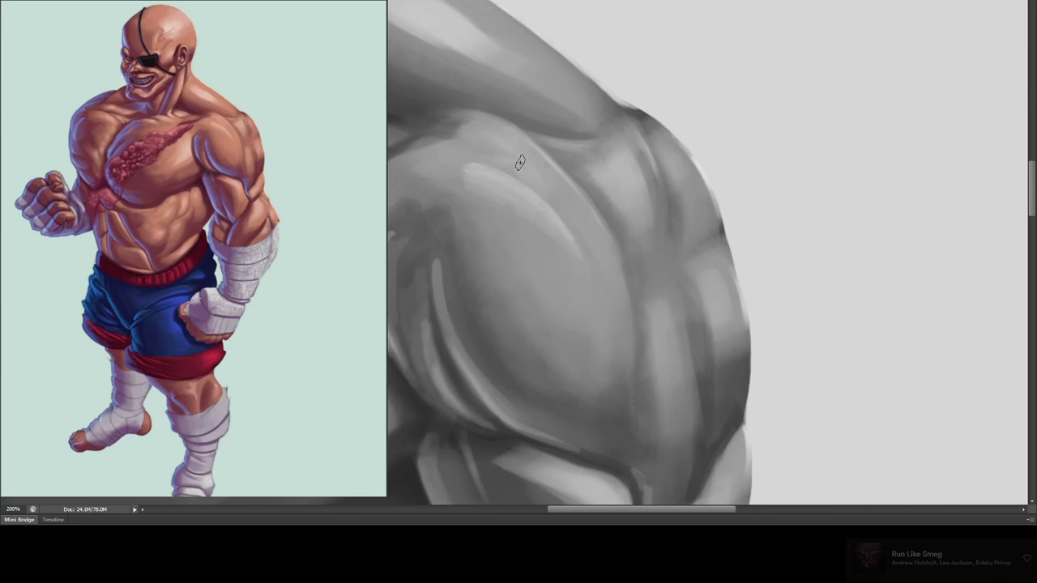
left_click_drag(481, 167, 583, 258)
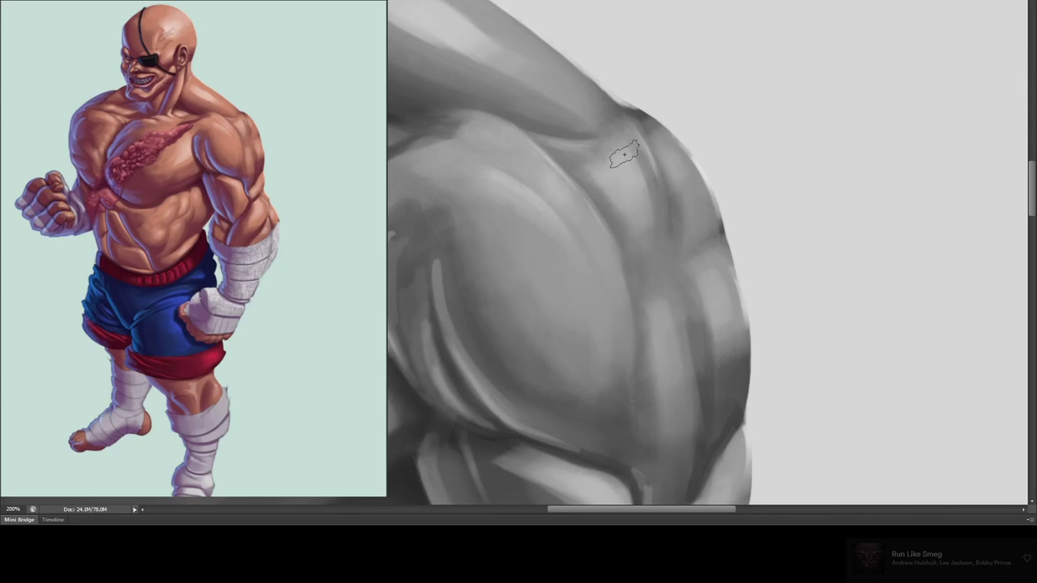
left_click_drag(620, 153, 622, 227)
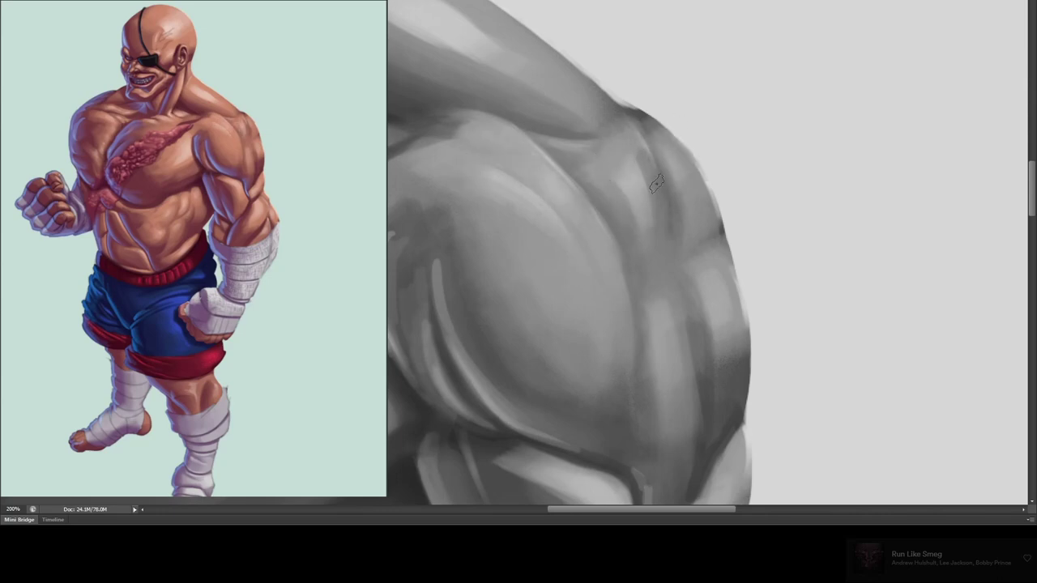
- Brighten the trapezius edge and add a shadow beneath it
scroll(677, 172, "up", 3)
scroll(637, 176, "left", 2)
left_click_drag(577, 186, 685, 272)
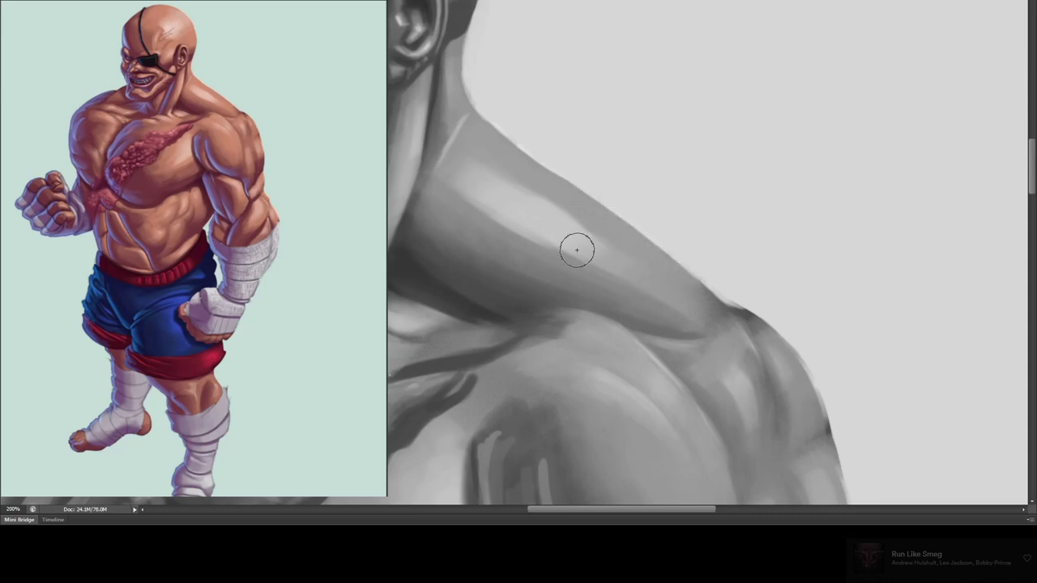
left_click_drag(689, 327, 719, 317)
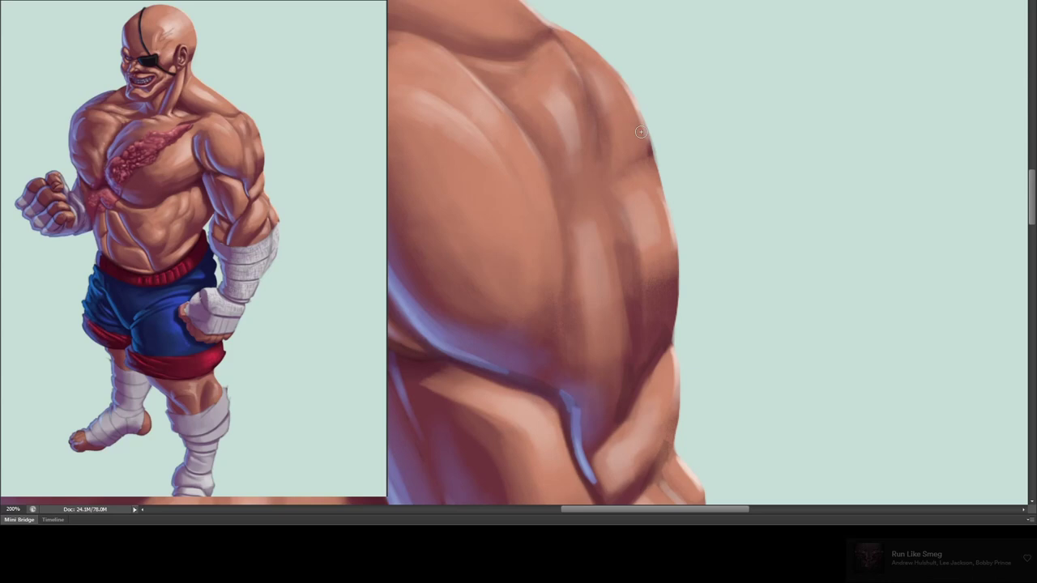
- Darken the right edge of the shoulder in full colour
left_click_drag(640, 132, 672, 247)
left_click_drag(658, 162, 674, 284)
scroll(629, 154, "up", 5)
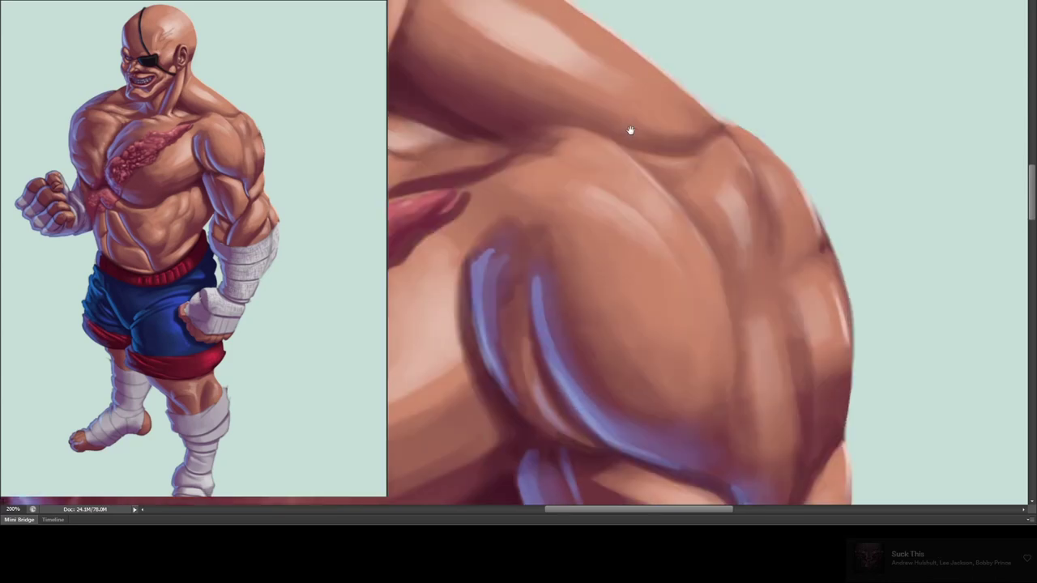
scroll(629, 154, "left", 3)
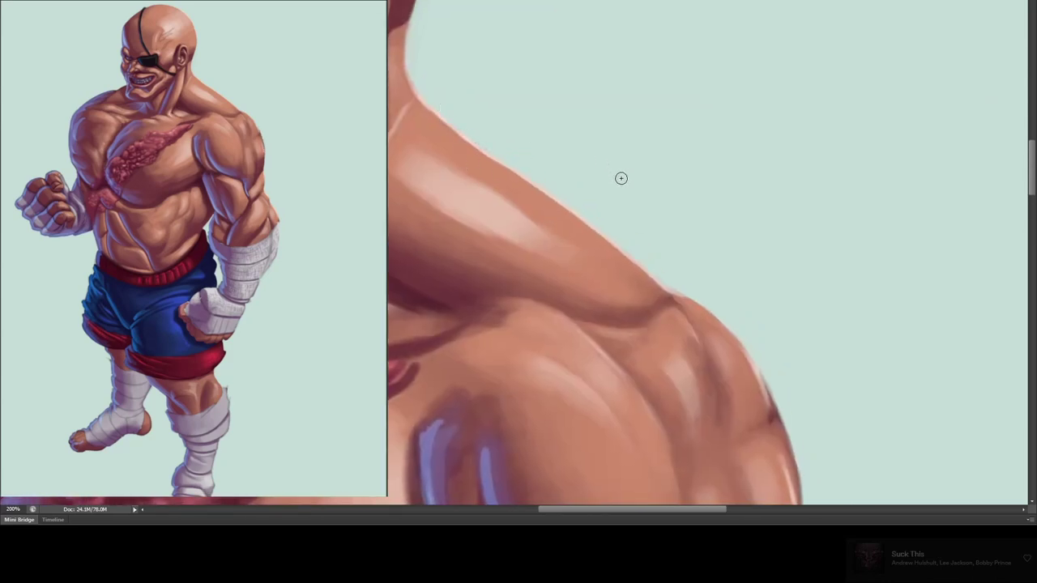
scroll(610, 127, "down", 5)
scroll(610, 128, "right", 3)
- Add light rim strokes along the deltoid edge and reshade its right side smoother
left_click_drag(610, 129, 636, 218)
left_click_drag(619, 182, 652, 267)
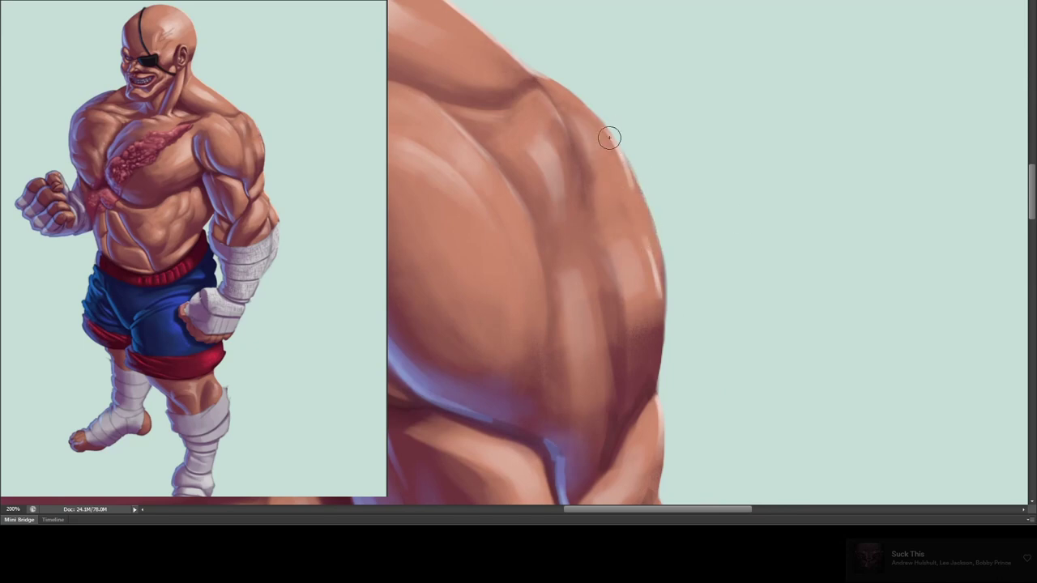
left_click_drag(569, 131, 625, 197)
left_click_drag(646, 247, 615, 280)
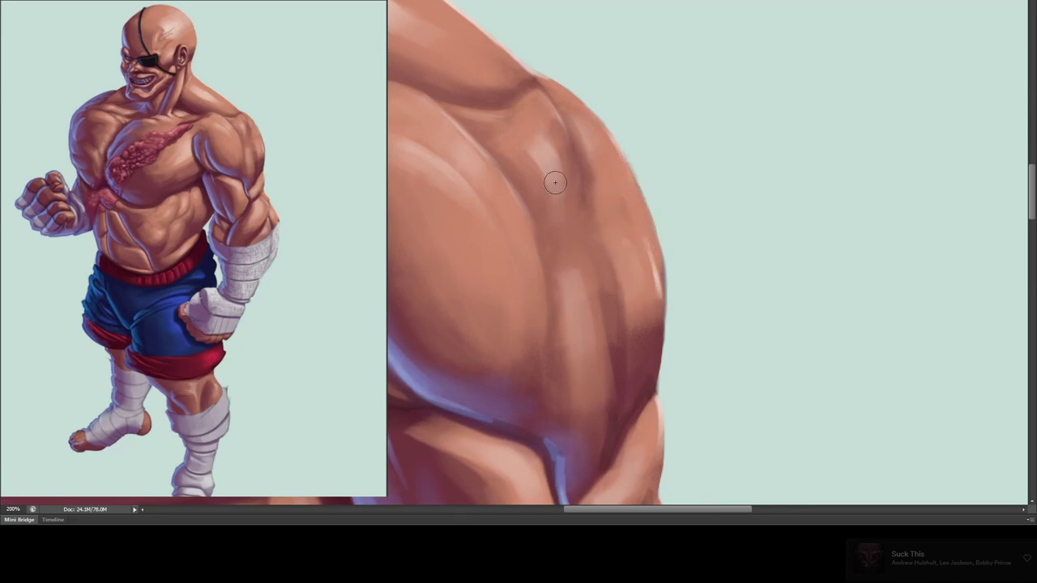
left_click_drag(658, 241, 651, 264)
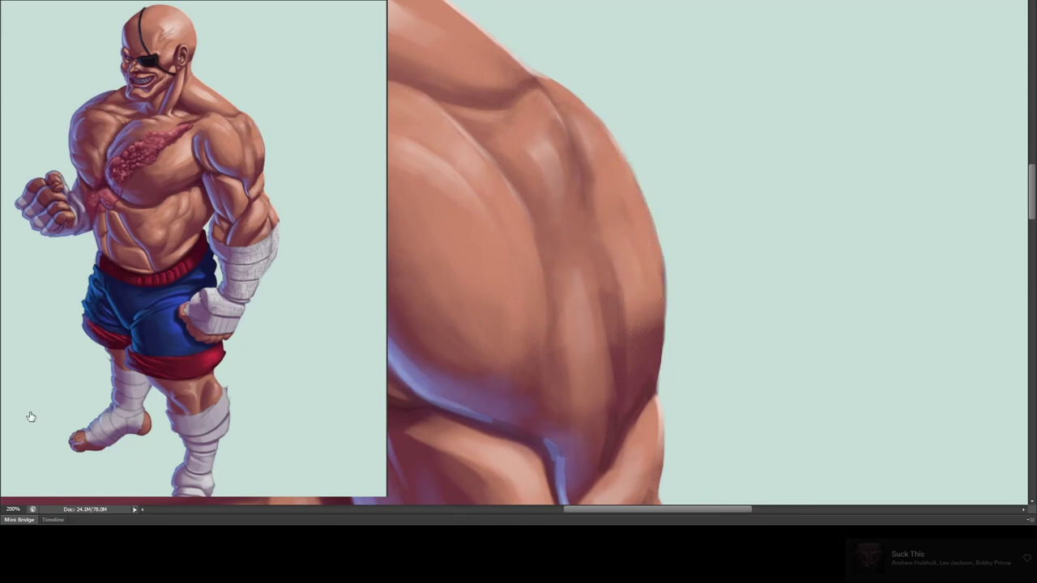
- Smooth the deltoid's vertical crease and lighten its right edge, then fit the painting on screen
mouse_move(558, 120)
left_mouse_down()
mouse_move(609, 253)
mouse_move(599, 364)
left_mouse_up()
left_click_drag(557, 182, 548, 141)
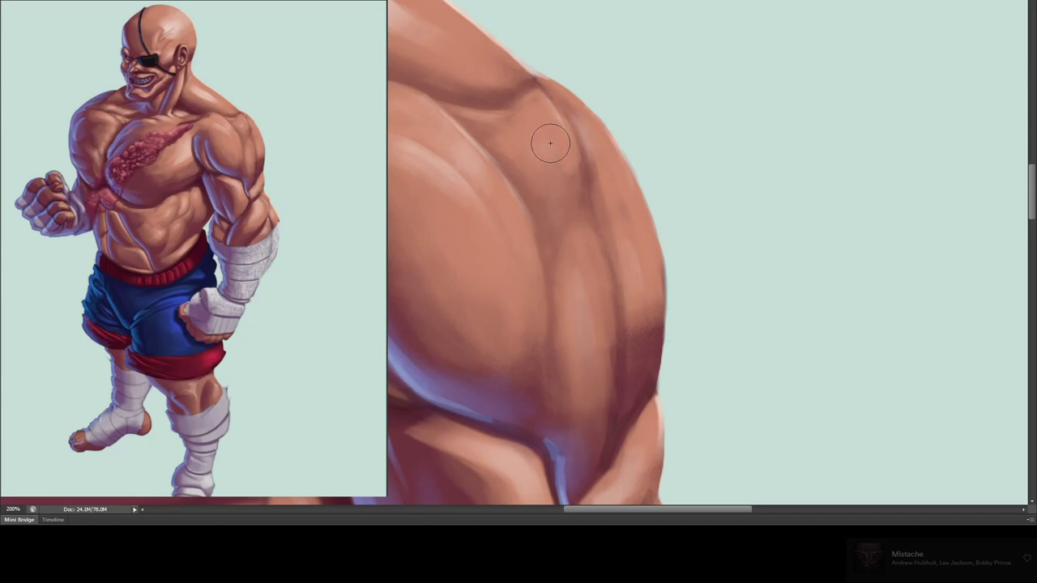
left_click_drag(597, 262, 588, 280)
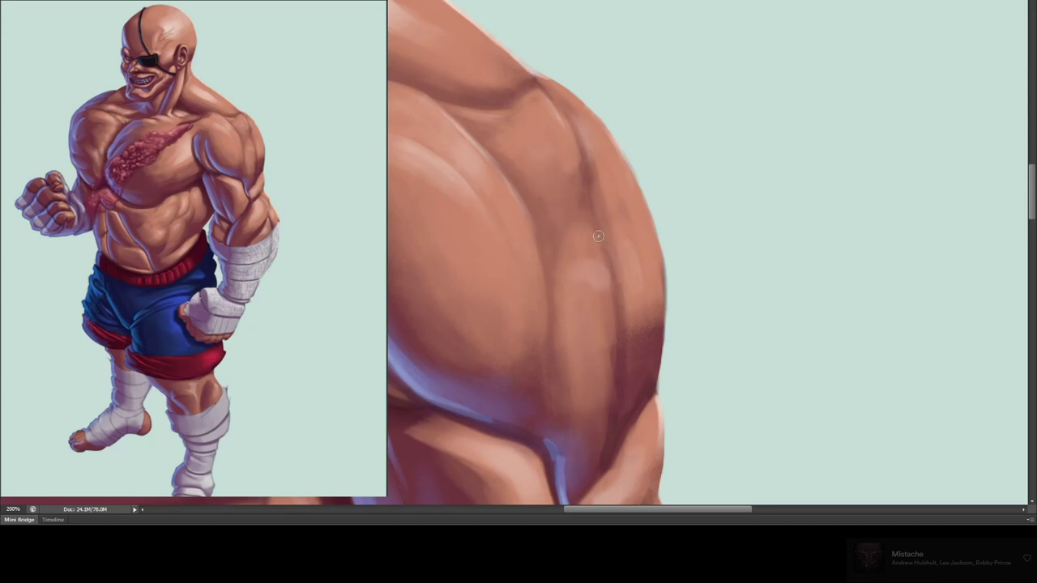
mouse_move(598, 236)
left_mouse_down()
mouse_move(597, 281)
mouse_move(586, 271)
mouse_move(580, 320)
mouse_move(582, 306)
left_mouse_up()
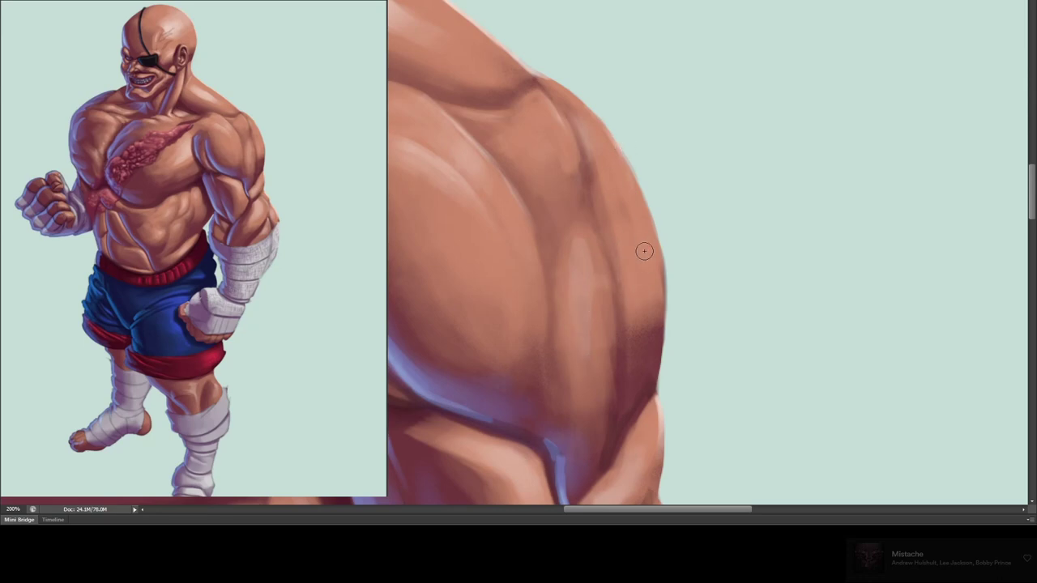
left_click_drag(592, 130, 631, 278)
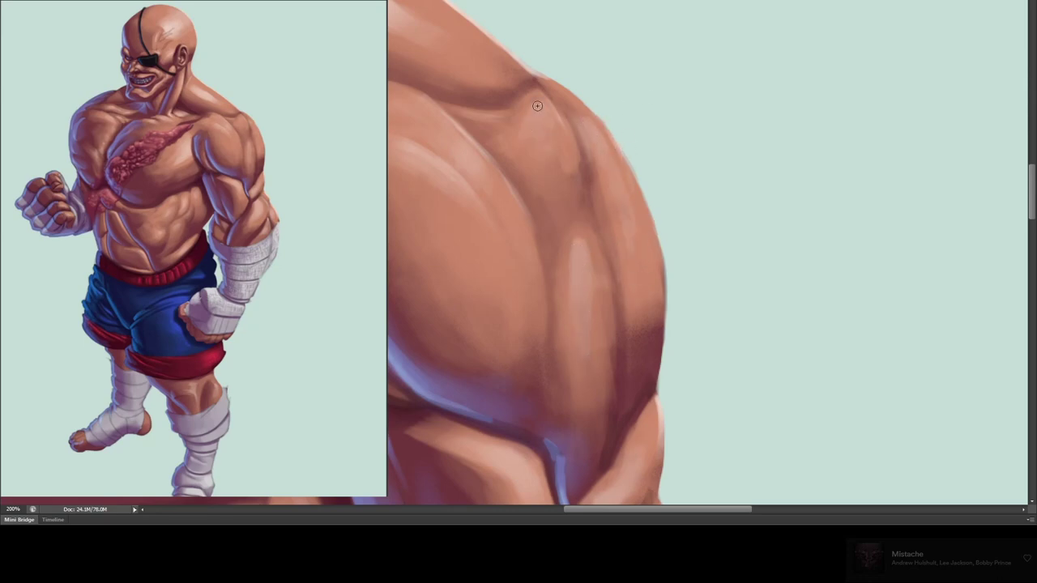
key("ctrl+0")
- Mirror the painting, then add a lavender forearm rim light and grey edge down the arm wrap
key("h")
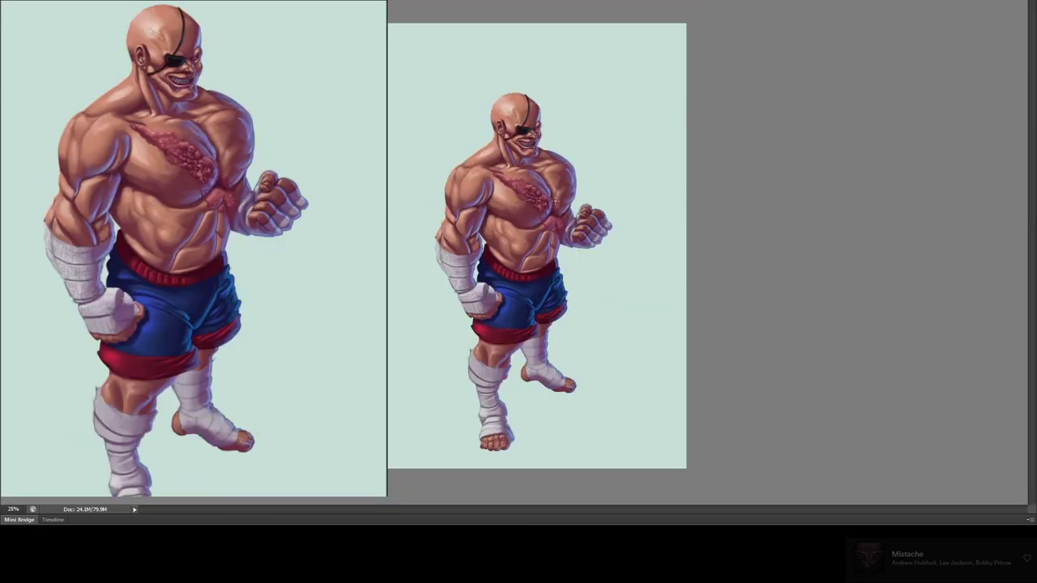
scroll(629, 146, "up", 5)
scroll(561, 158, "up", 3)
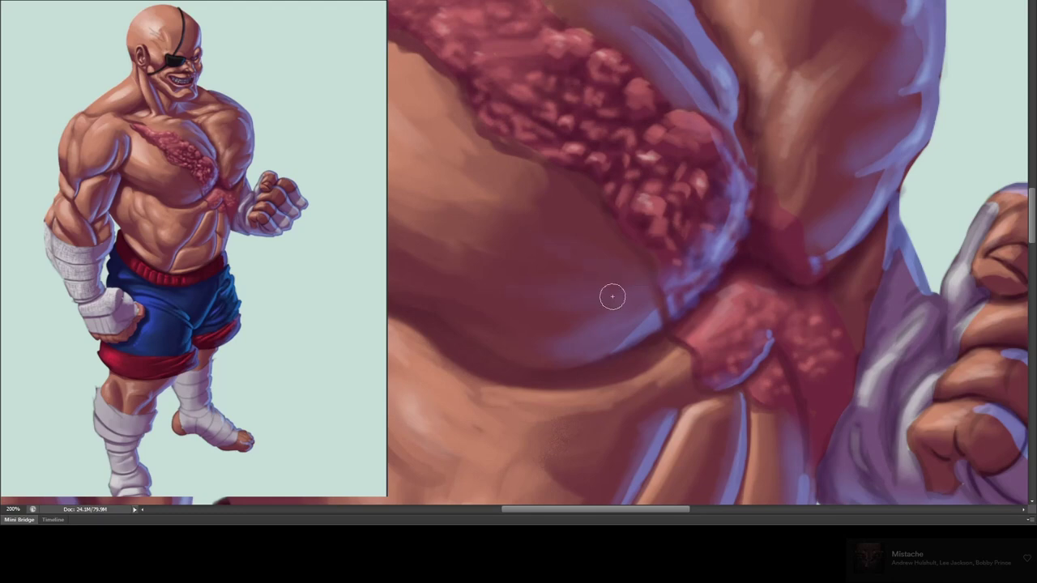
key("bracketright")
key("bracketright")
mouse_move(540, 194)
left_mouse_down()
mouse_move(617, 176)
mouse_move(562, 243)
left_mouse_up()
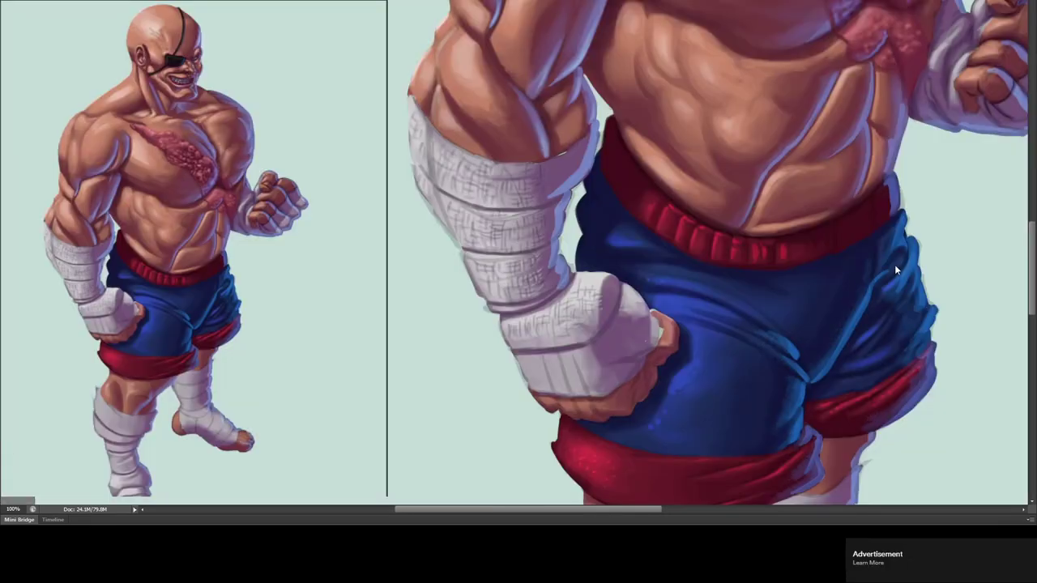
scroll(543, 191, "up", 2)
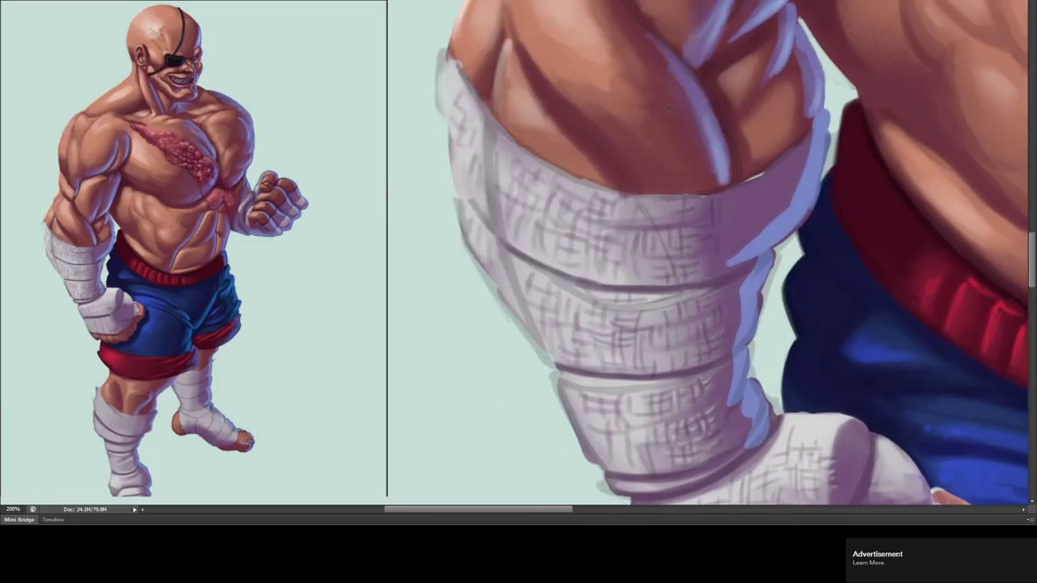
left_click_drag(826, 102, 814, 182)
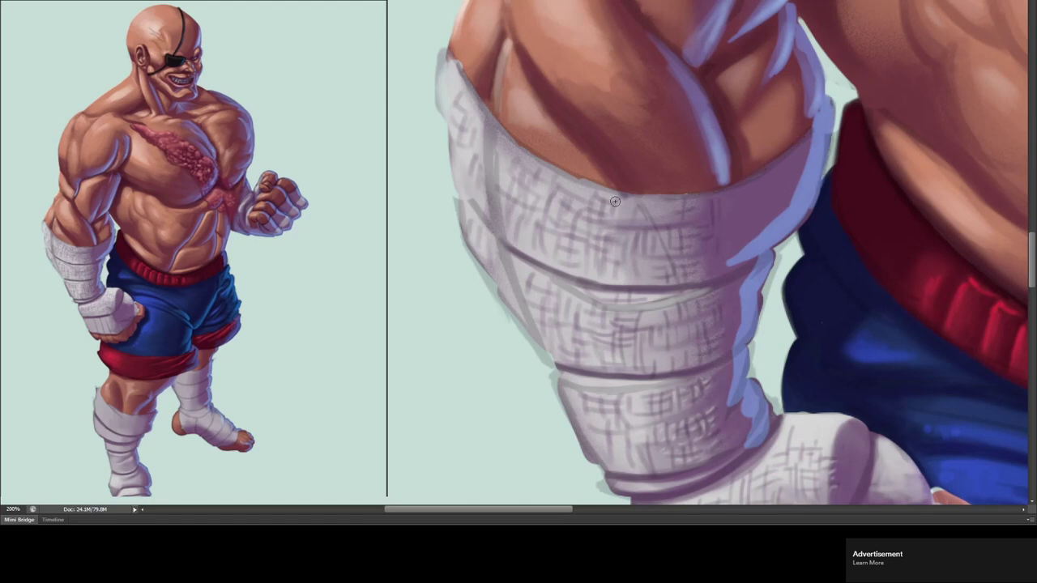
mouse_move(443, 49)
left_mouse_down()
mouse_move(549, 360)
mouse_move(570, 231)
left_mouse_up()
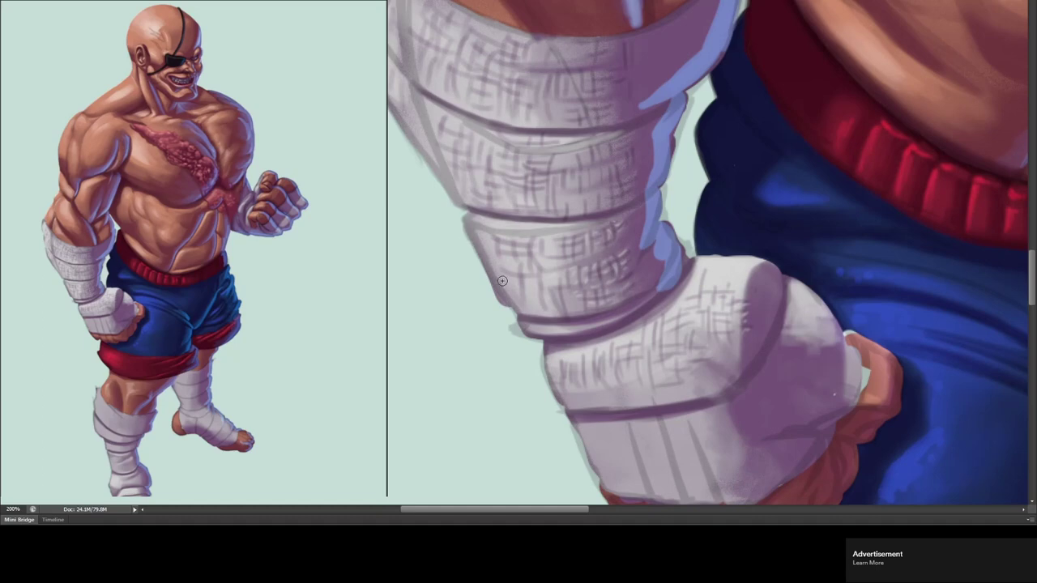
- Outline the fist wrap's lower-left edge and brighten its upper-right and lower edges
left_click_drag(599, 486, 578, 437)
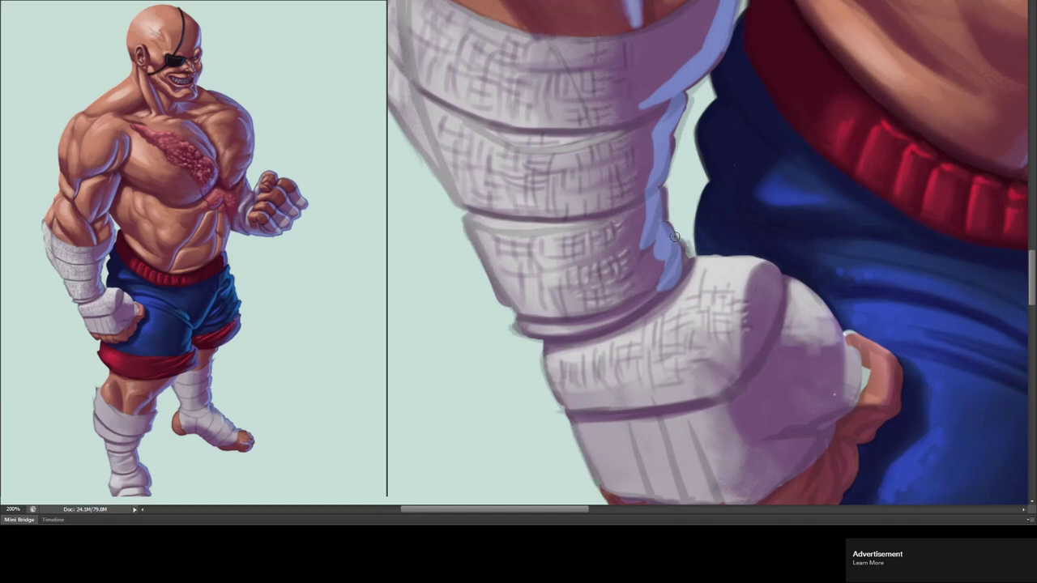
mouse_move(852, 340)
left_mouse_down()
mouse_move(657, 182)
mouse_move(636, 138)
left_mouse_up()
left_click_drag(599, 109, 656, 167)
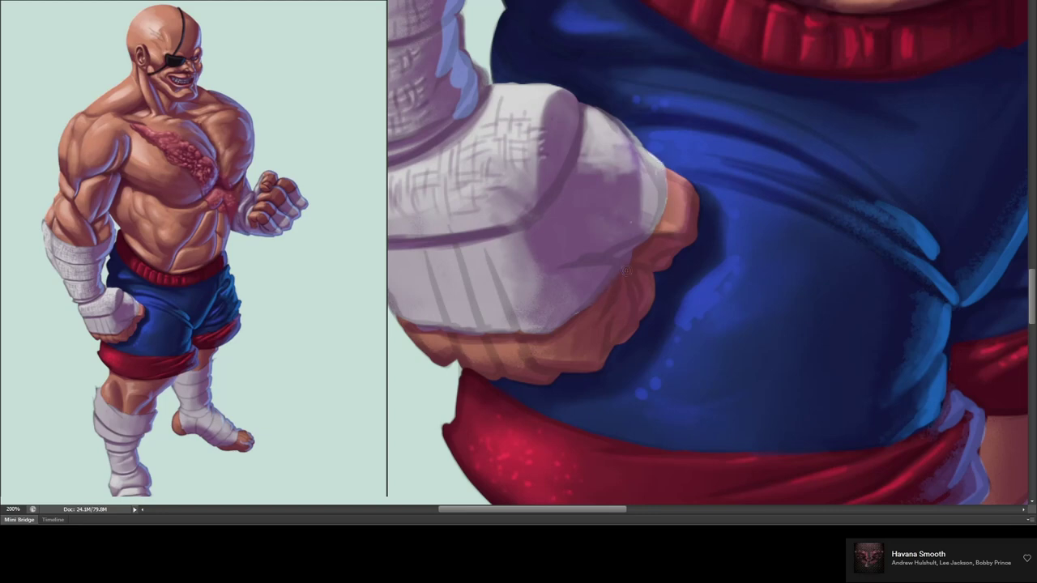
mouse_move(581, 307)
left_mouse_down()
mouse_move(499, 333)
mouse_move(584, 507)
left_mouse_up()
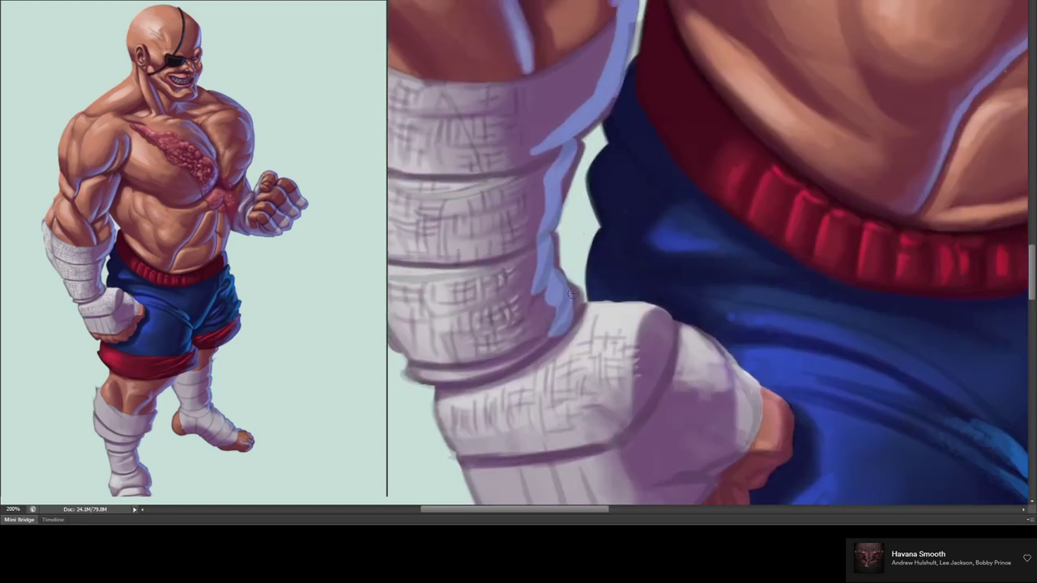
left_click_drag(429, 37, 507, 196)
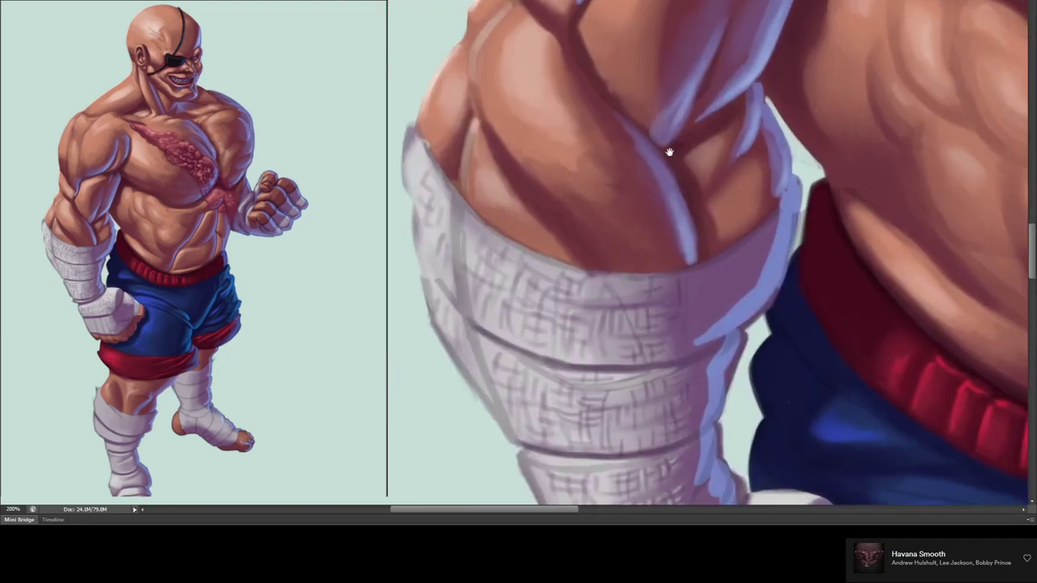
left_click_drag(668, 151, 679, 174)
scroll(567, 176, "down", 5)
scroll(507, 178, "up", 4)
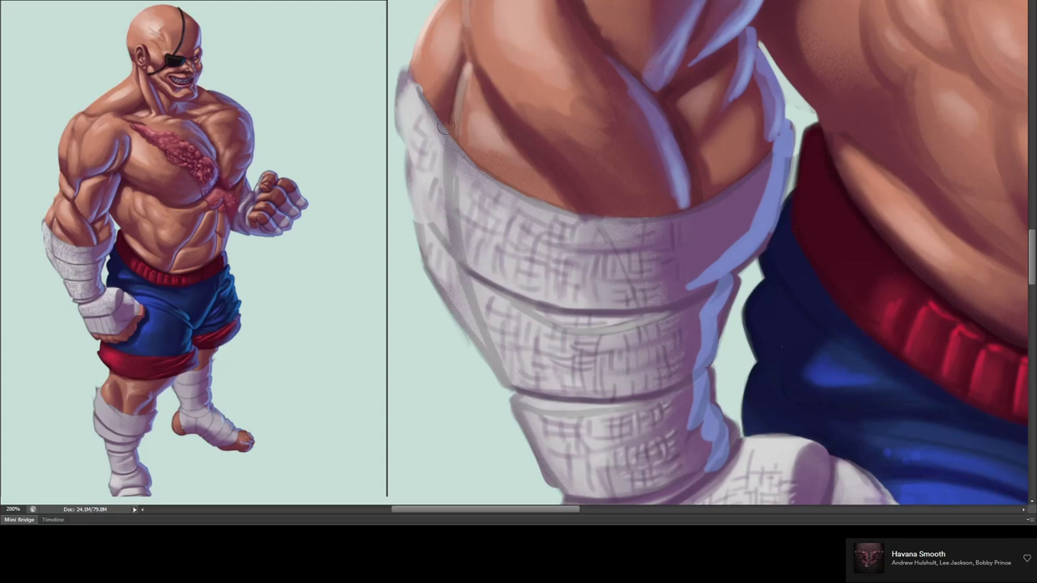
- Lighten and smooth the wrist and fist bandages, then zoom in on the face
left_click_drag(428, 139, 559, 477)
scroll(506, 315, "down", 5)
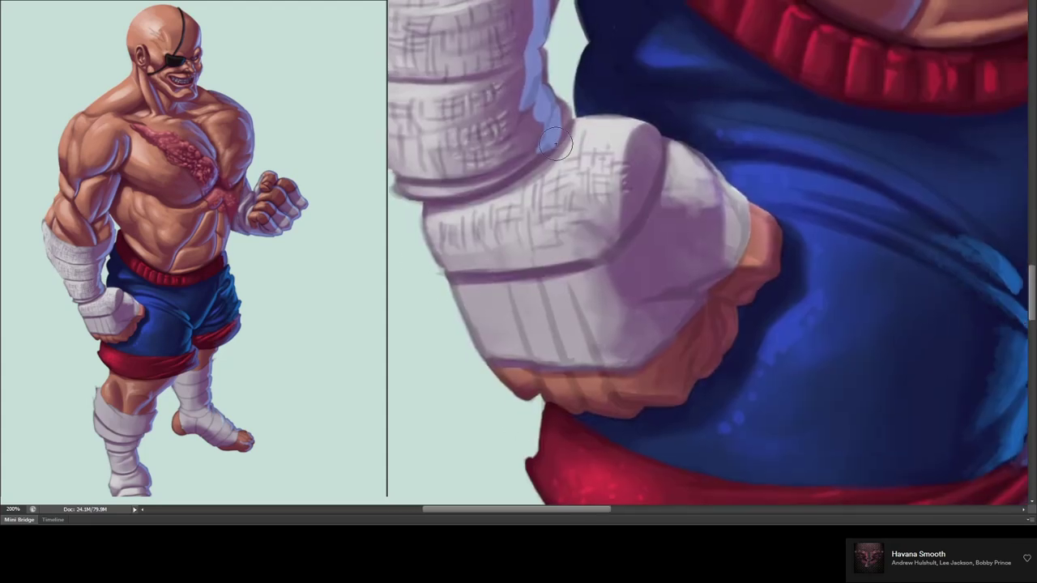
left_click_drag(473, 221, 579, 313)
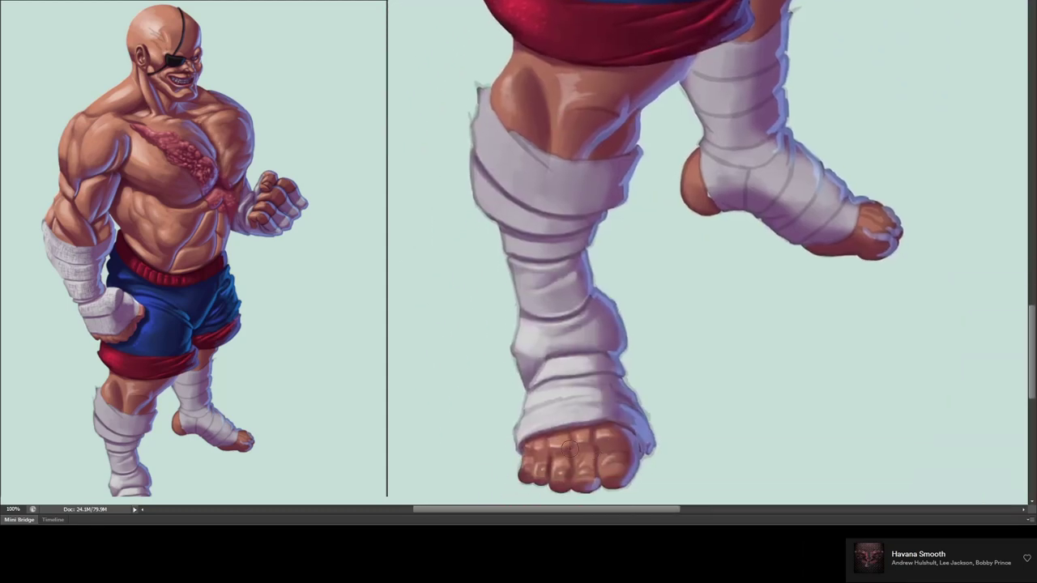
left_click_drag(628, 150, 537, 213)
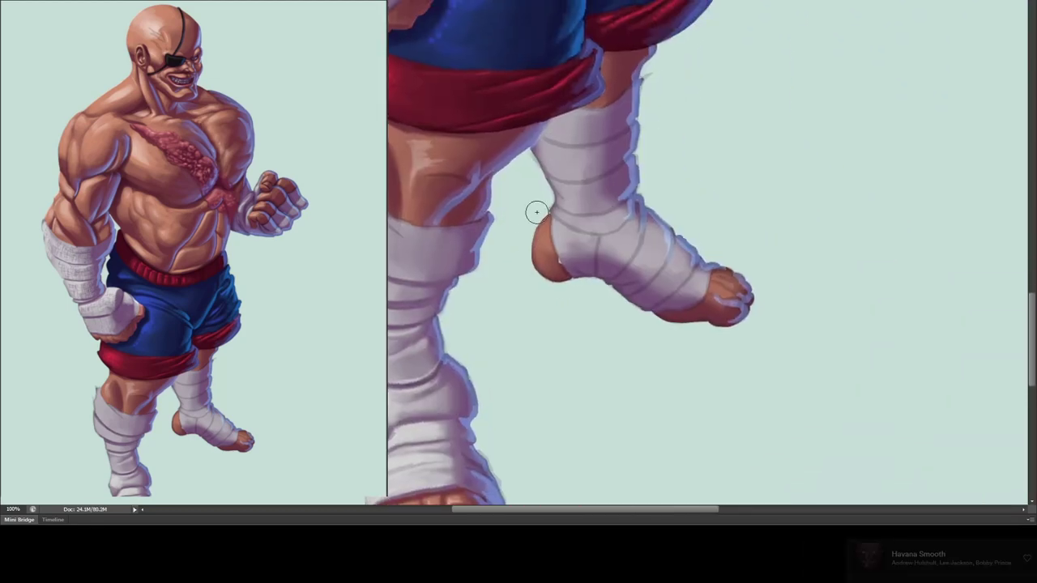
scroll(537, 213, "up", 5)
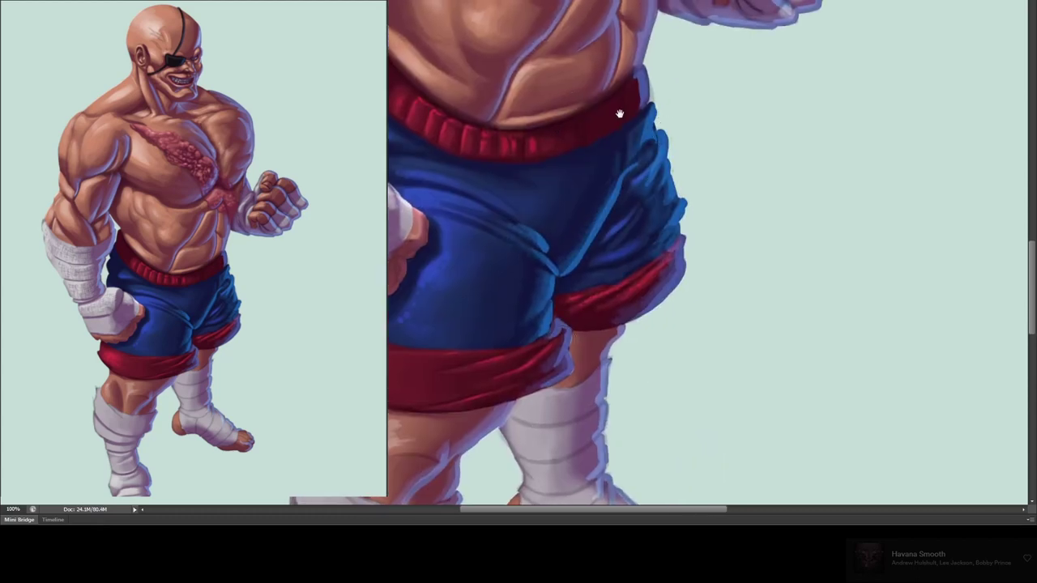
scroll(621, 109, "up", 5)
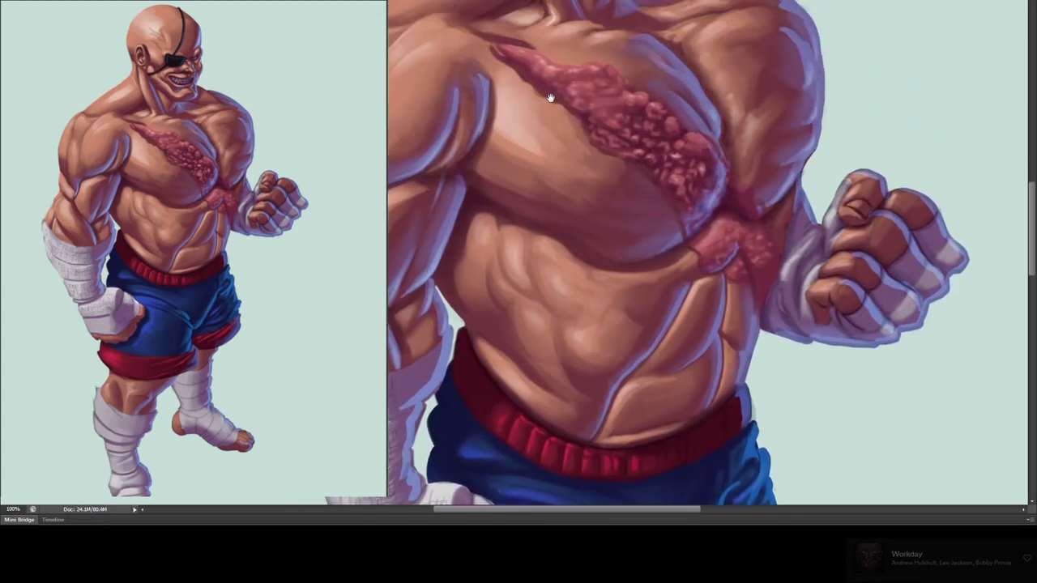
scroll(549, 97, "up", 3)
key("ctrl+plus")
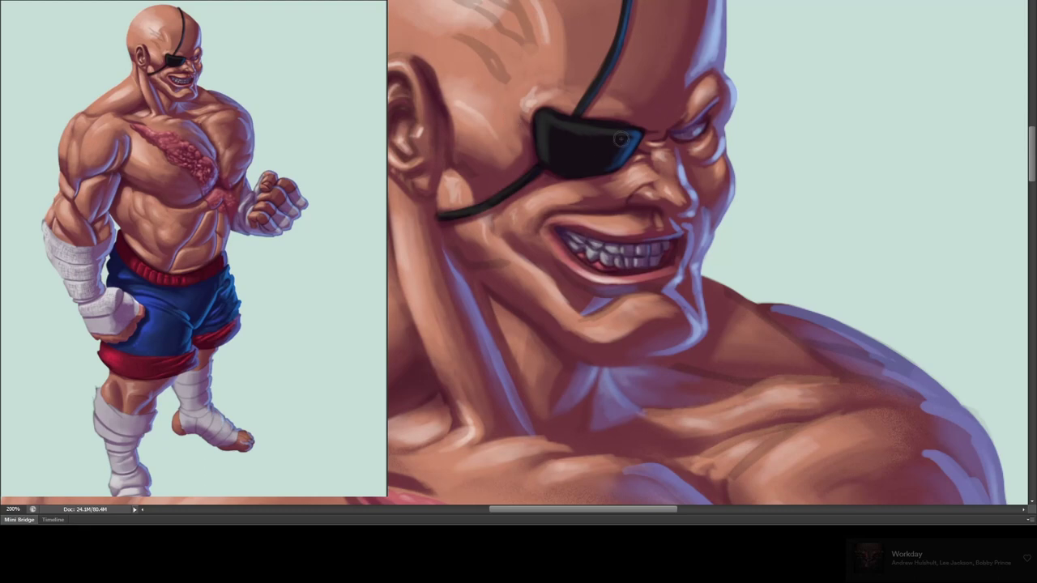
- Lighten the cheek just below the eyepatch
left_click_drag(620, 139, 604, 196)
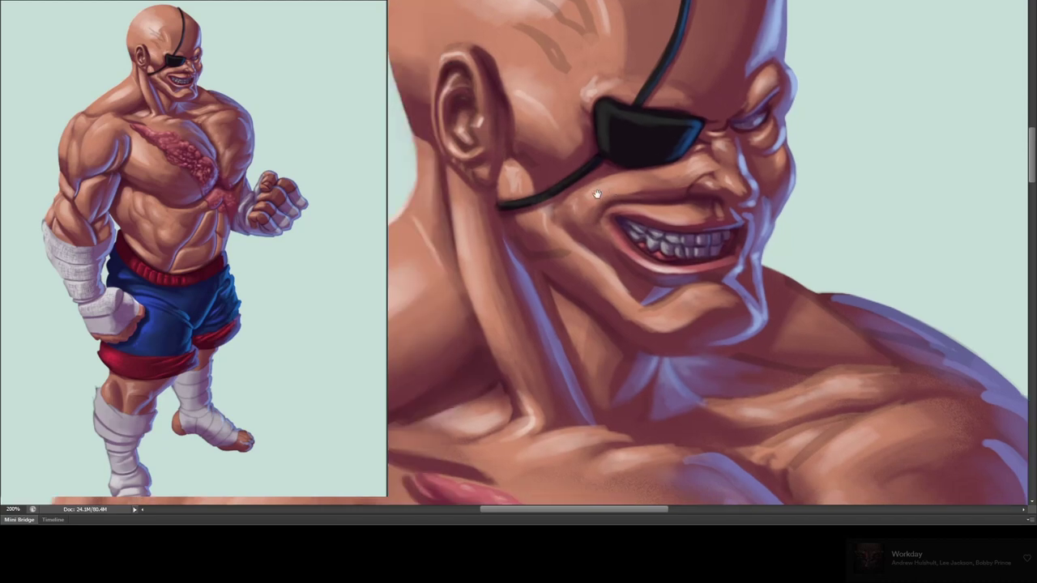
left_click_drag(589, 144, 654, 166)
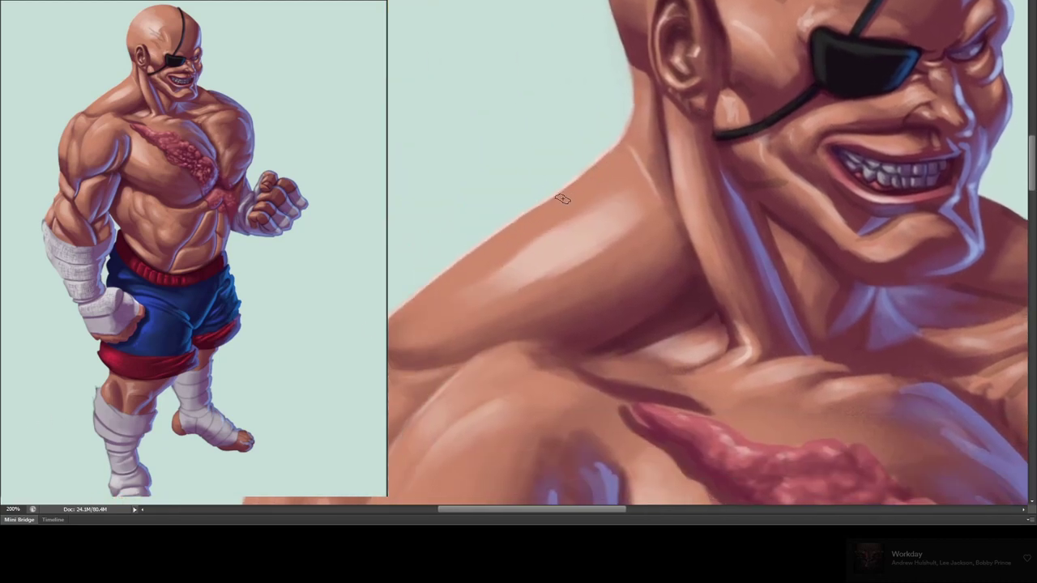
left_click_drag(603, 137, 628, 48)
scroll(746, 71, "up", 3)
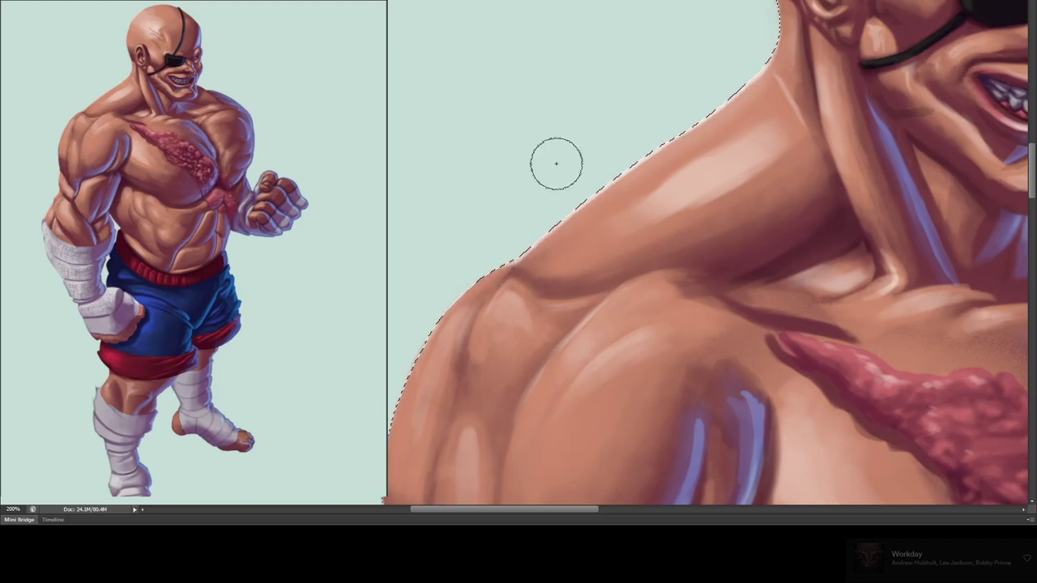
scroll(556, 162, "down", 3)
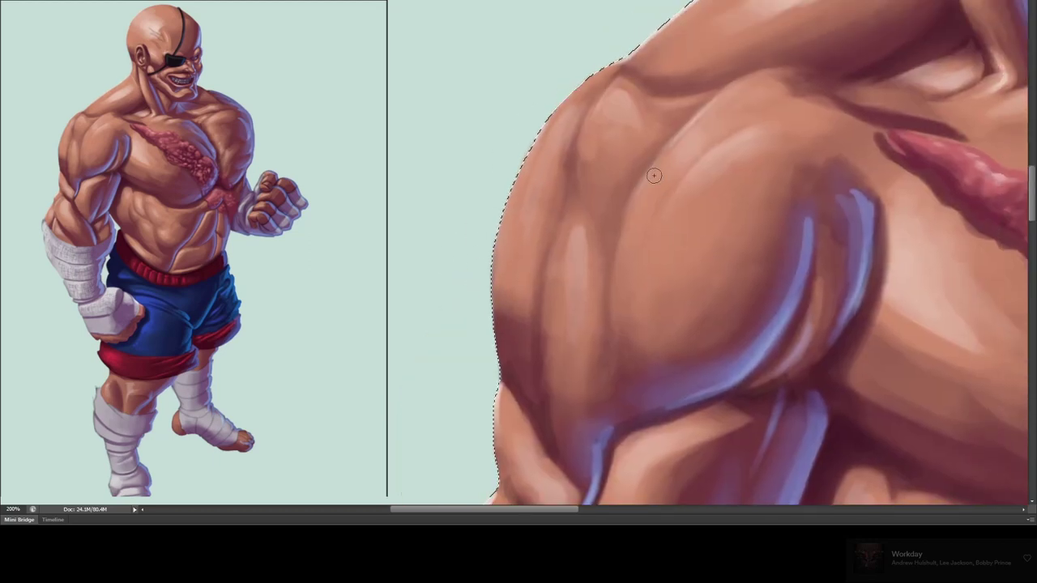
scroll(558, 280, "down", 5)
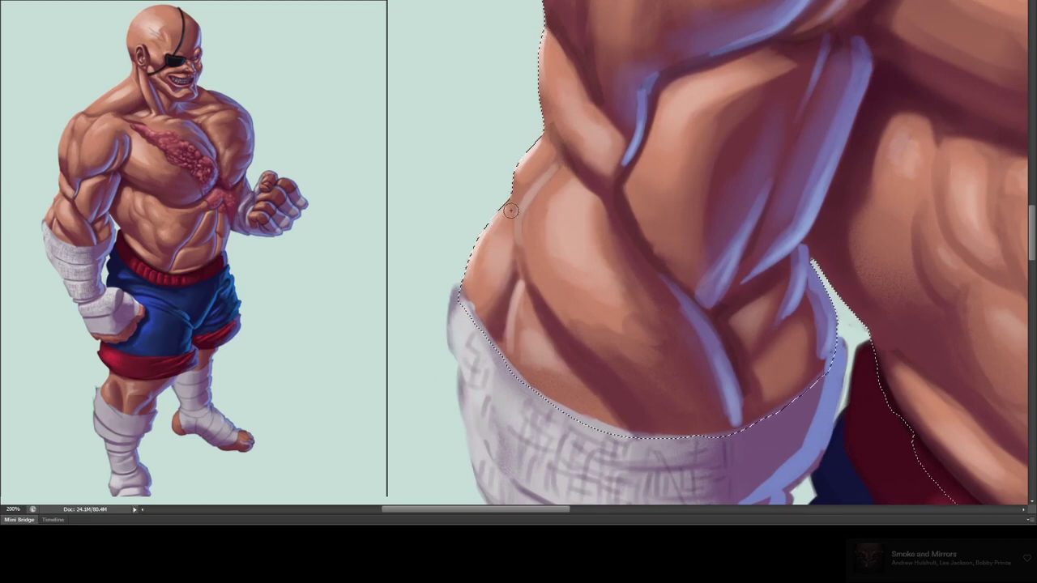
- Lighten the lower abs above the waist wrap and darken the abdomen's left side
left_click_drag(707, 255, 583, 175)
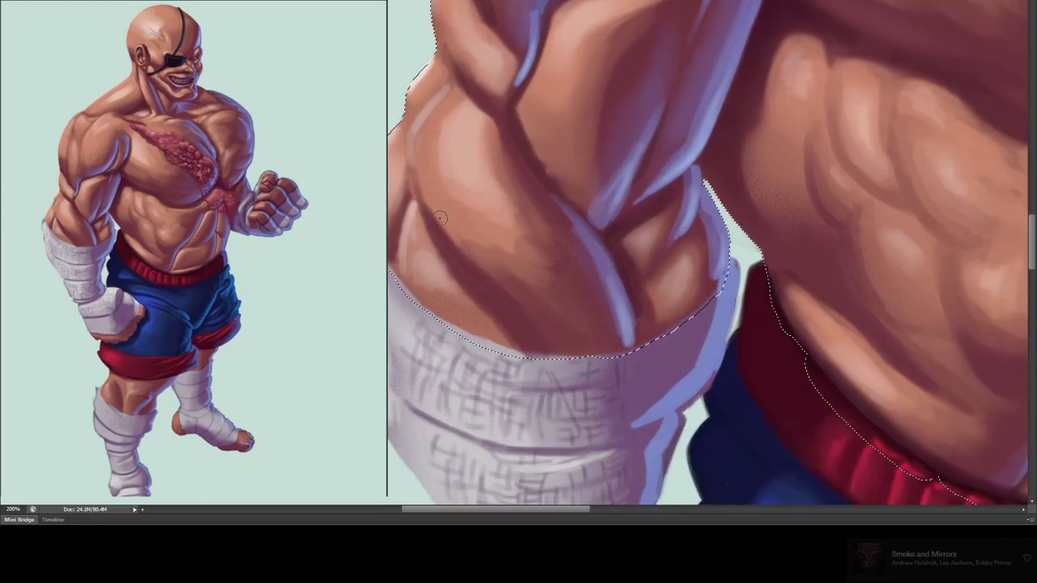
mouse_move(420, 256)
left_mouse_down()
mouse_move(451, 268)
mouse_move(441, 301)
mouse_move(416, 282)
left_mouse_up()
left_click_drag(409, 202, 410, 228)
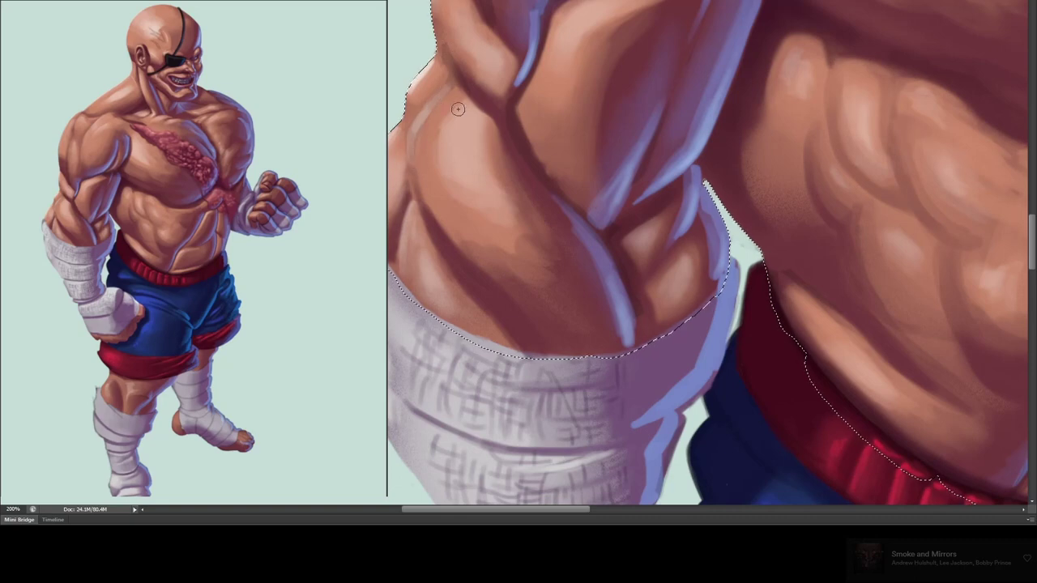
scroll(518, 198, "up", 5)
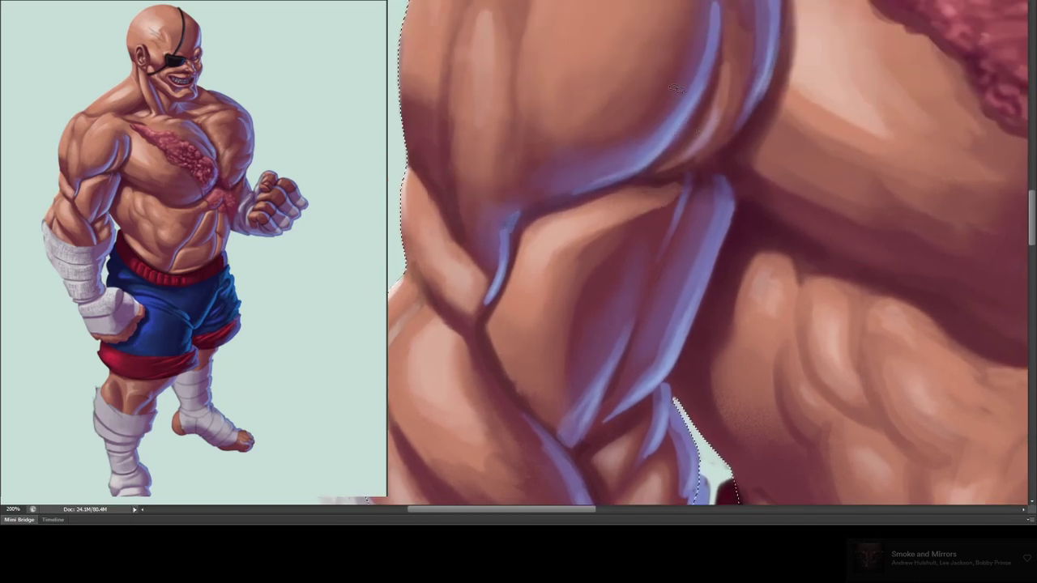
scroll(536, 282, "up", 5)
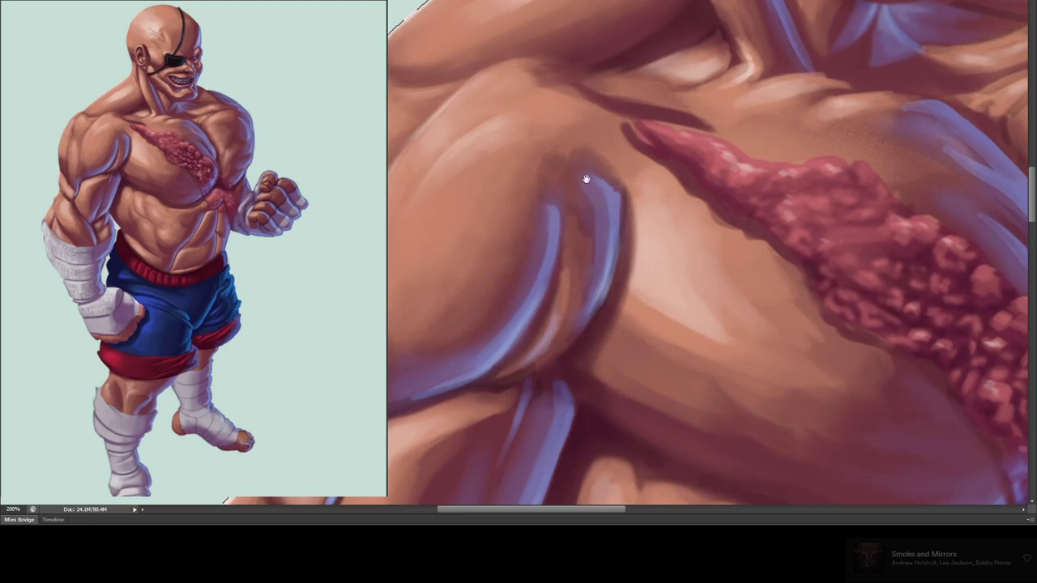
- Paint light strokes on the chest above the scar and shoulder, then deselect and zoom out
left_click_drag(586, 179, 527, 285)
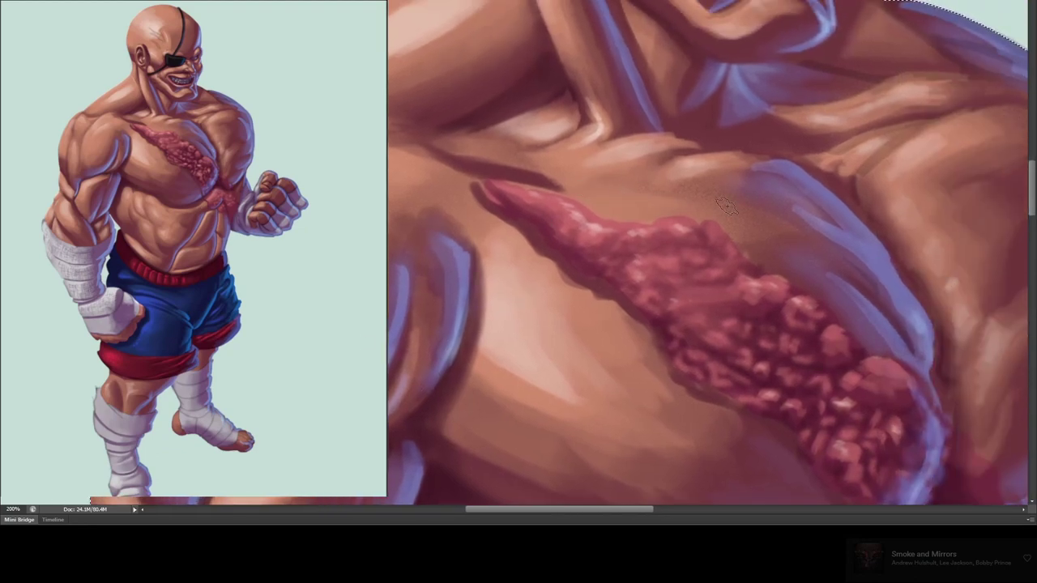
left_click_drag(664, 180, 622, 184)
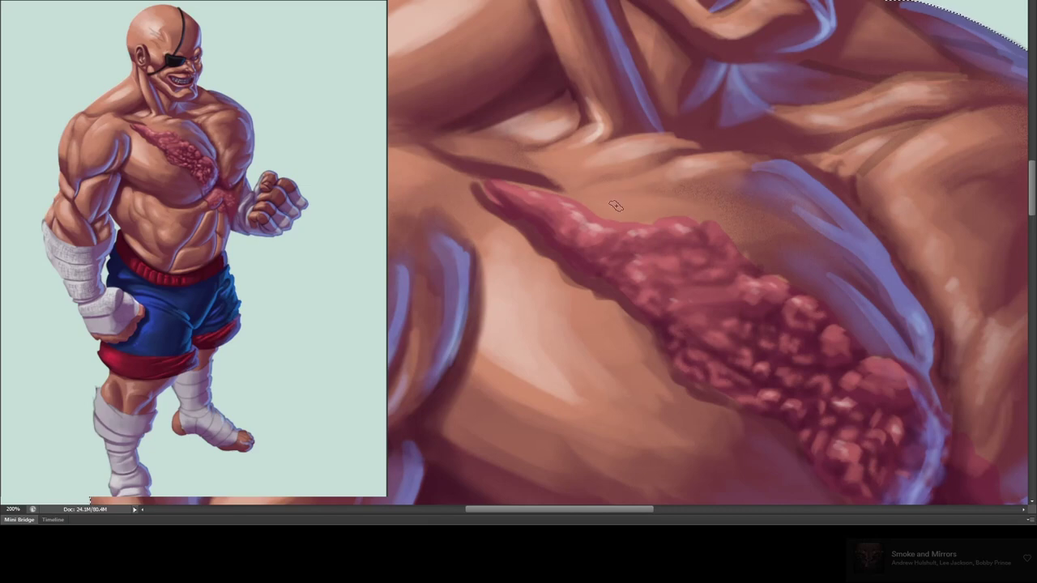
left_click_drag(673, 145, 726, 147)
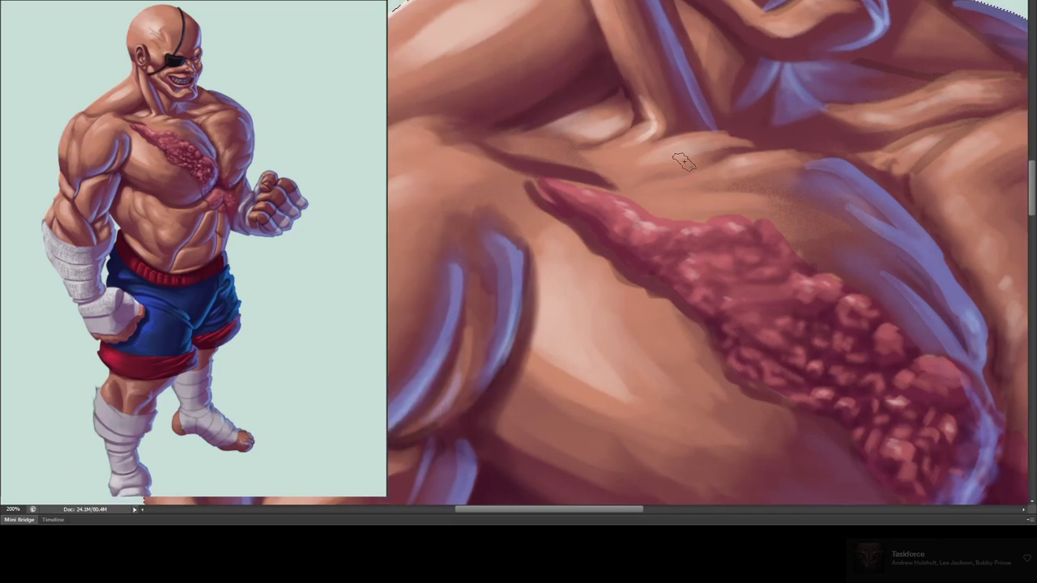
left_click_drag(587, 131, 693, 305)
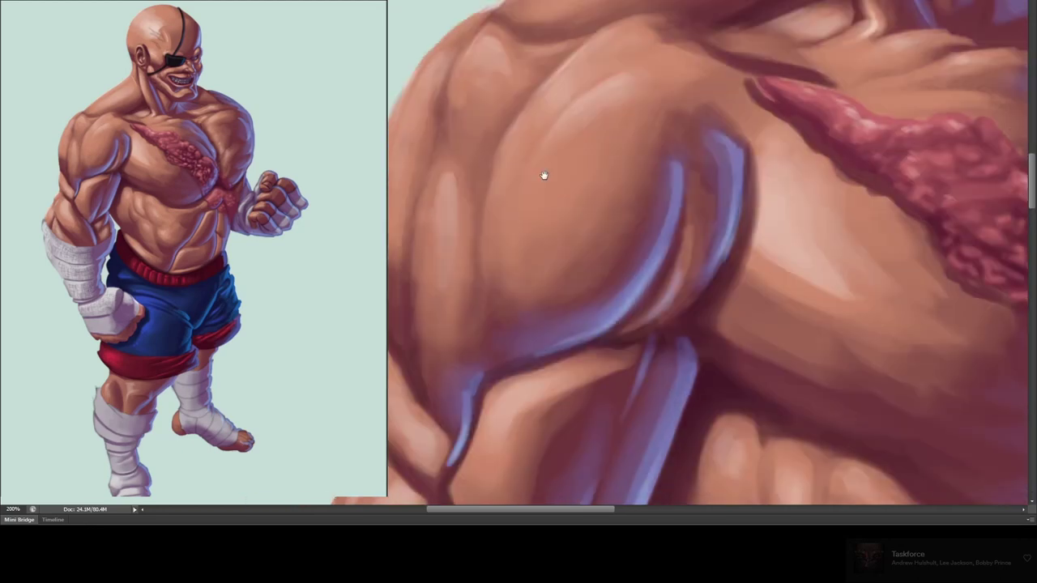
key("bracketright")
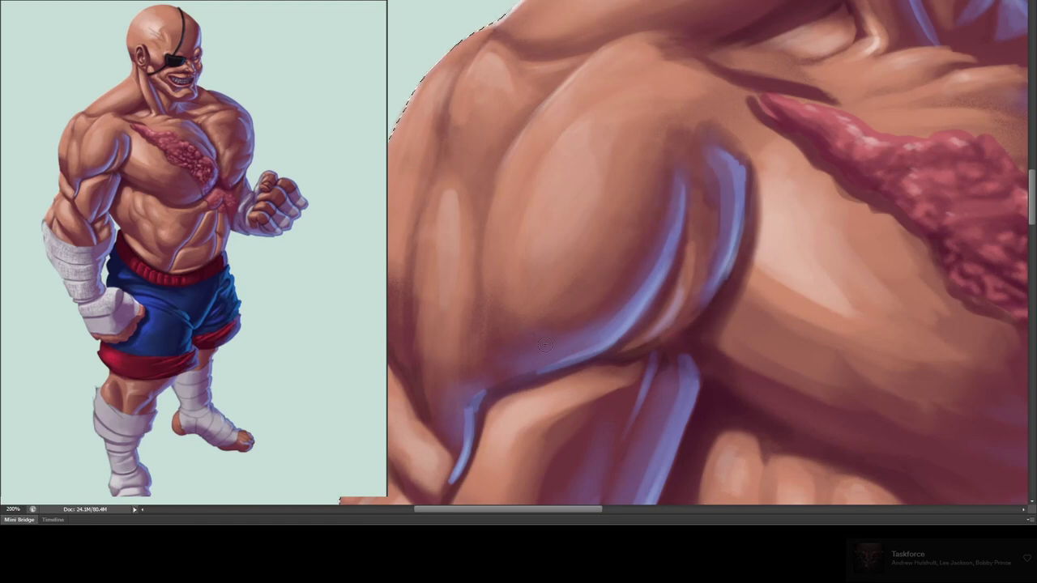
scroll(493, 254, "down", 5)
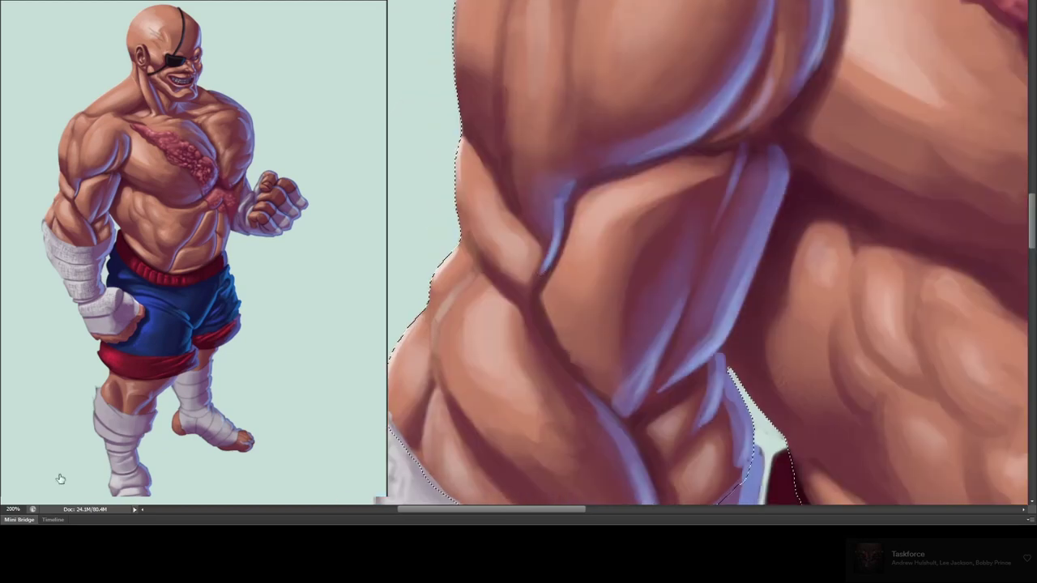
key("ctrl+d")
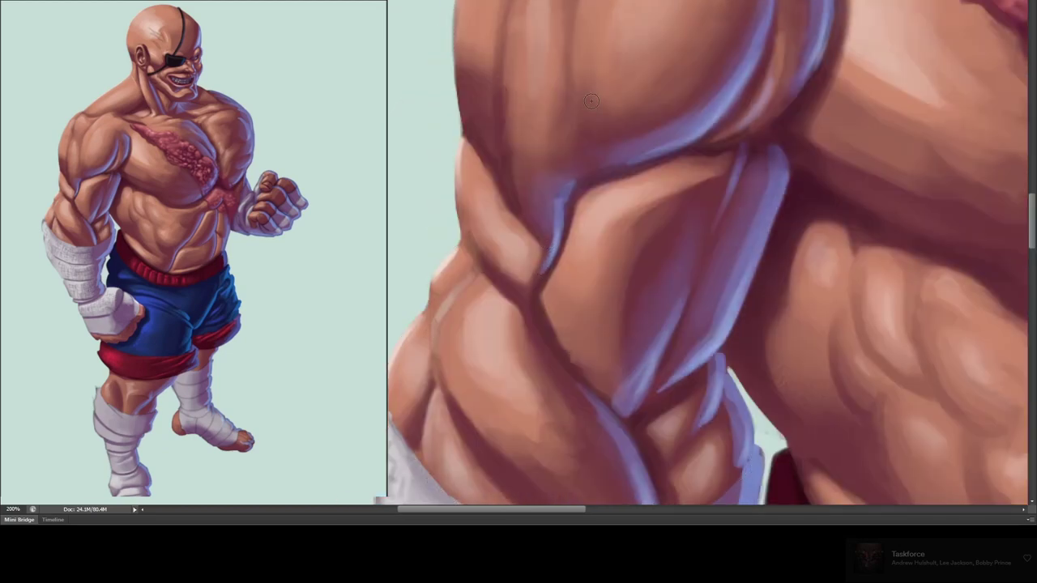
key("ctrl+minus")
key("ctrl+minus")
key("ctrl+minus")
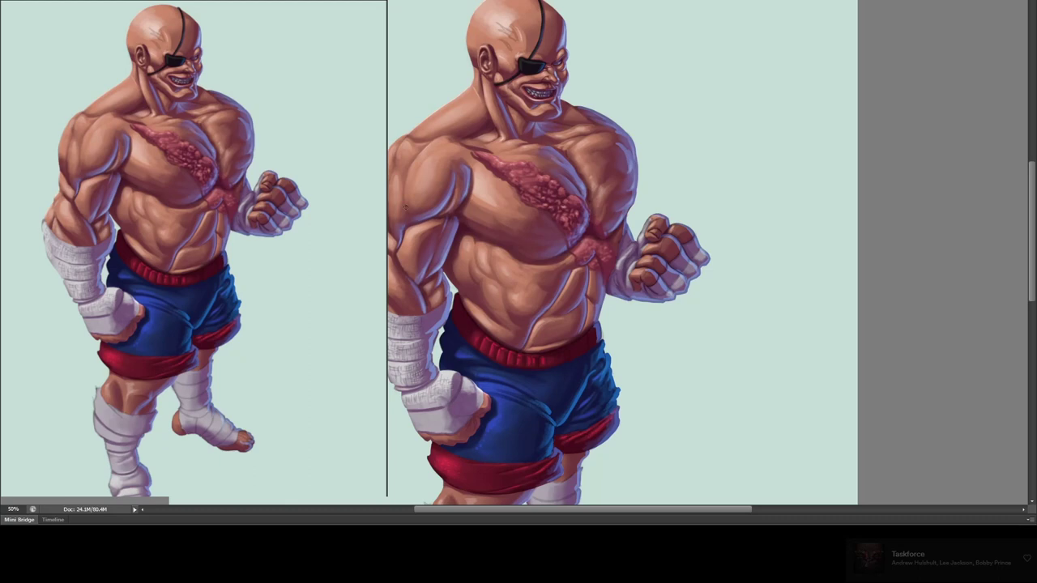
- Paint dark wrap lines across the raised leg's shin and ankle bandages, highlighting the heel
key("ctrl+plus")
scroll(486, 231, "down", 5)
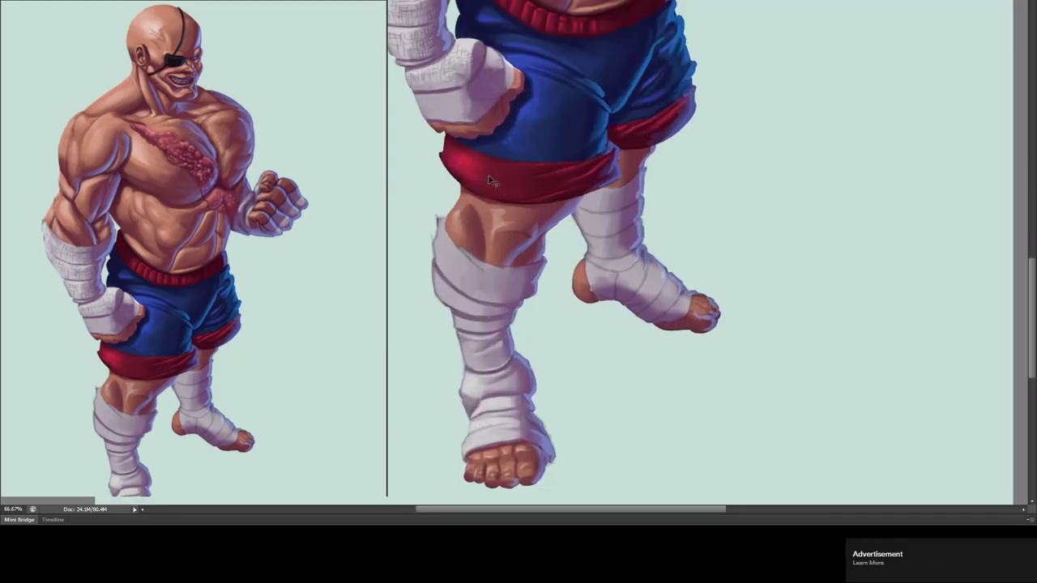
key("ctrl+plus")
scroll(498, 194, "down", 2)
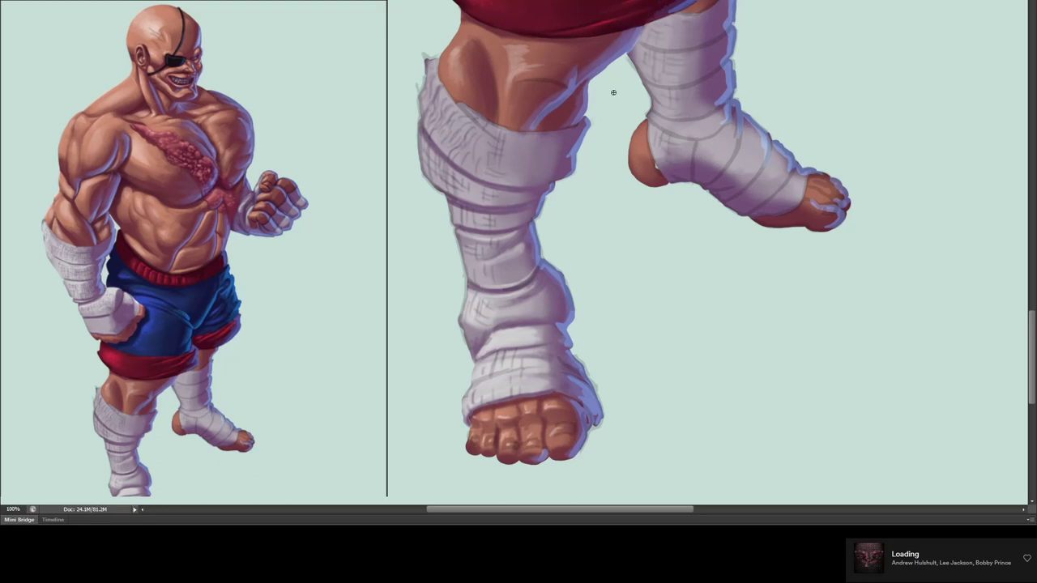
key("ctrl+plus")
left_click_drag(507, 174, 533, 192)
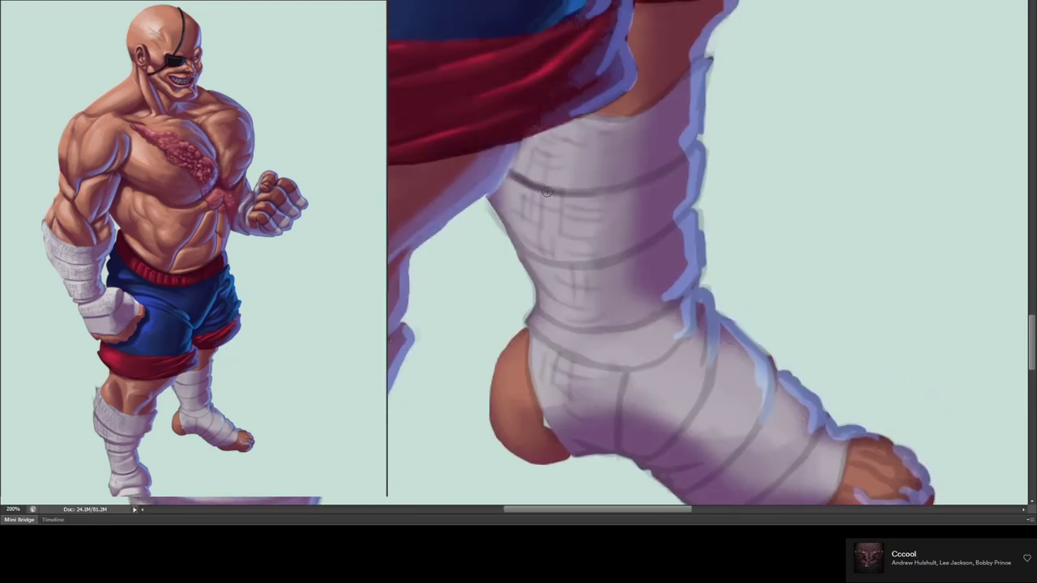
left_click_drag(523, 257, 629, 251)
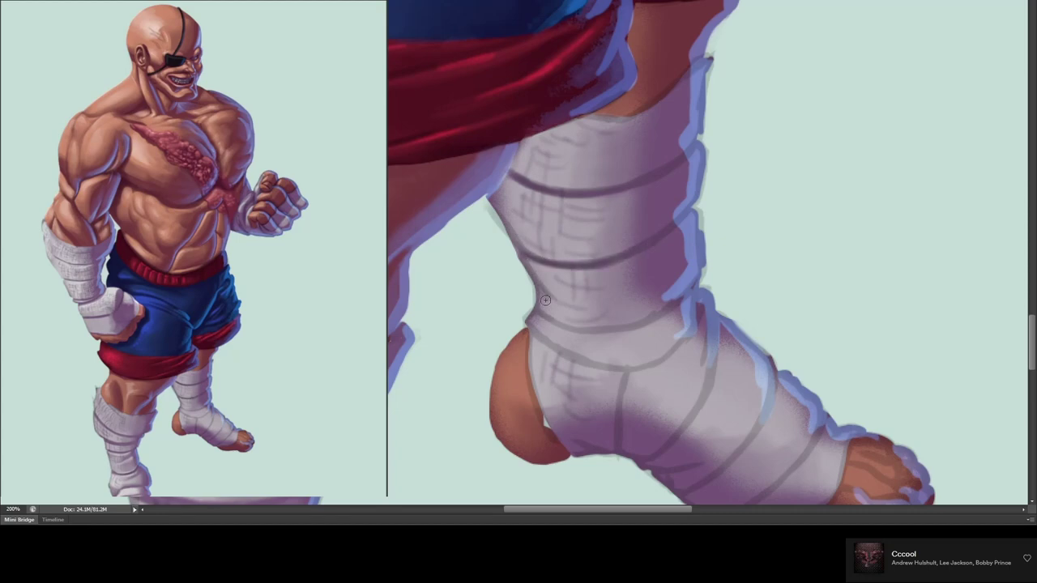
left_click_drag(550, 305, 647, 331)
left_click_drag(551, 328, 669, 316)
left_click_drag(540, 306, 648, 322)
mouse_move(528, 328)
left_mouse_down()
mouse_move(571, 358)
mouse_move(668, 360)
mouse_move(555, 446)
left_mouse_up()
mouse_move(525, 316)
left_mouse_down()
mouse_move(640, 336)
mouse_move(495, 371)
mouse_move(513, 361)
left_mouse_up()
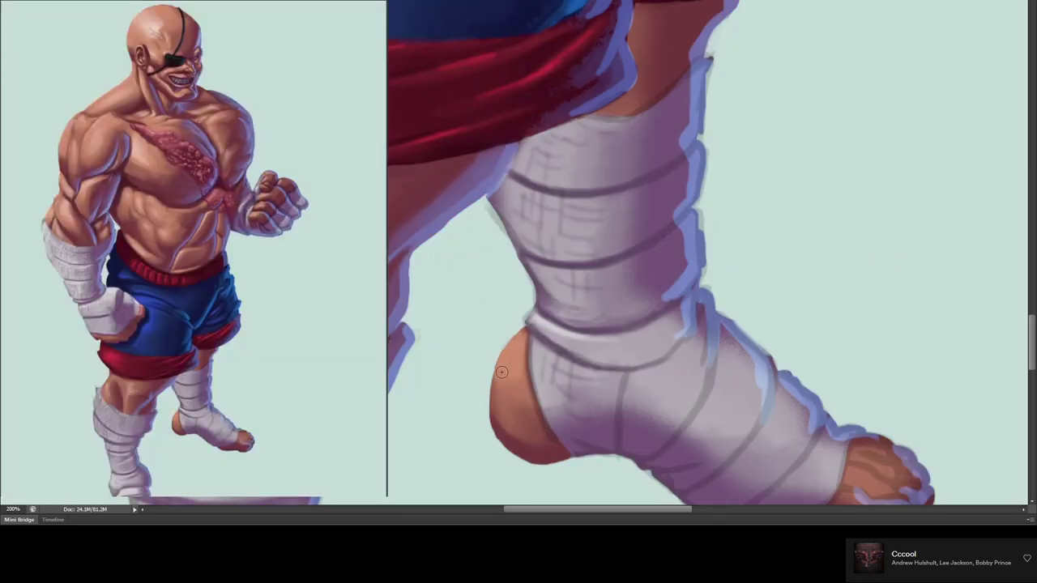
- Outline the individual toes with dark strokes and flip the canvas horizontally
scroll(622, 245, "up", 5)
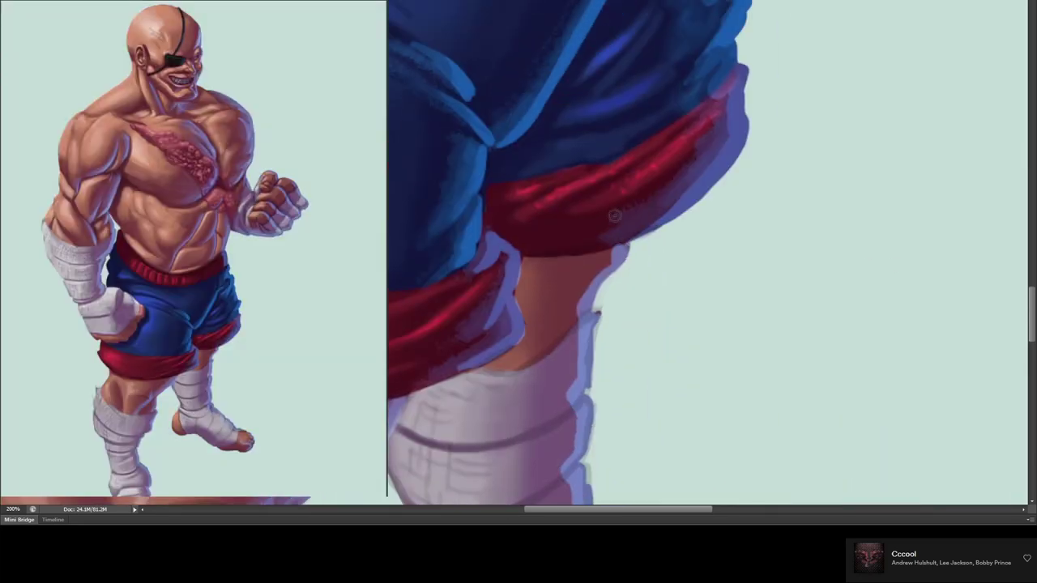
left_click_drag(615, 214, 751, 92)
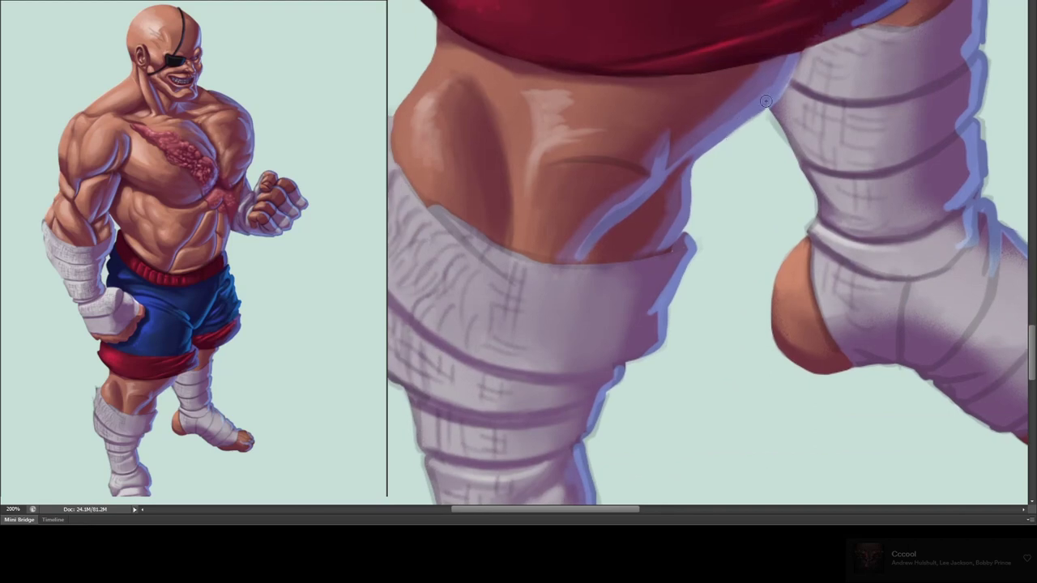
scroll(676, 229, "up", 5)
scroll(676, 229, "left", 5)
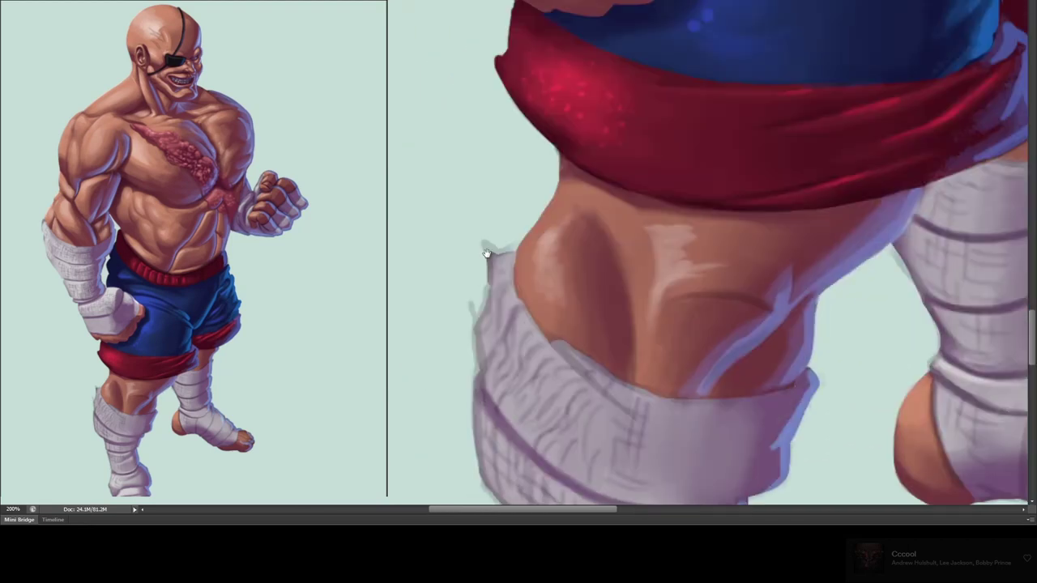
scroll(585, 174, "down", 10)
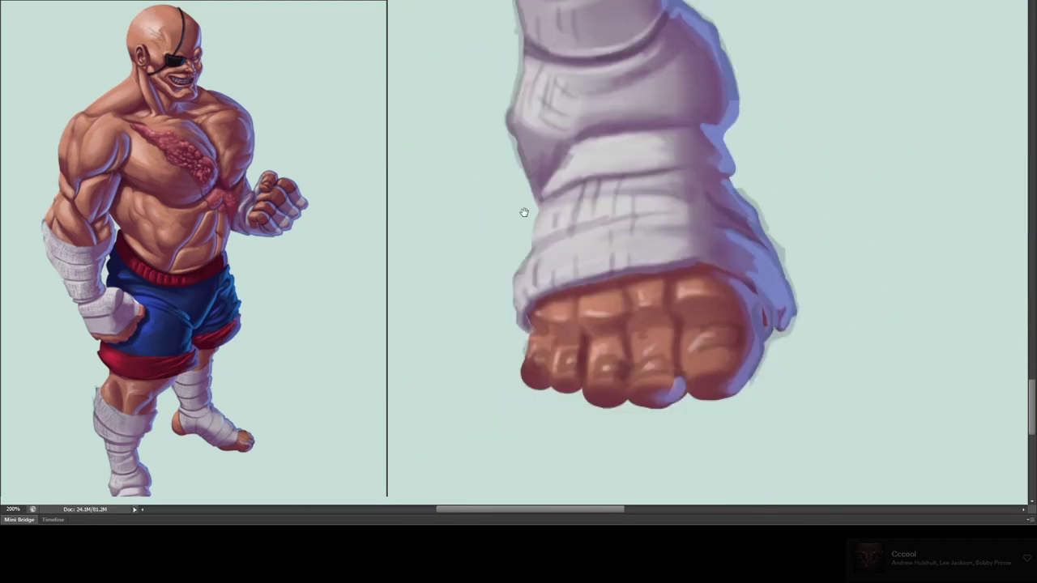
scroll(520, 213, "down", 1)
scroll(656, 200, "right", 2)
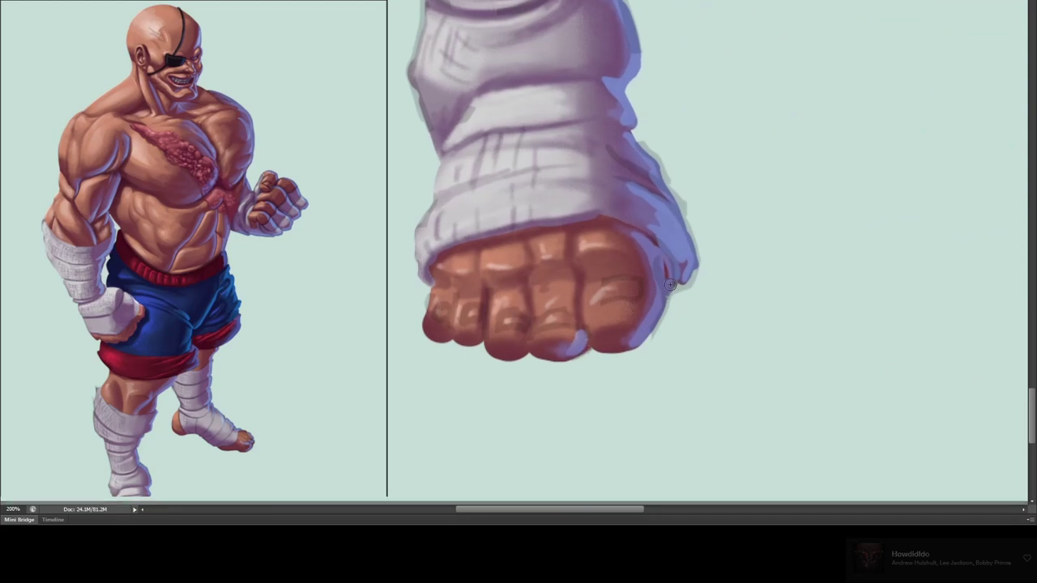
scroll(597, 174, "down", 8)
scroll(567, 178, "right", 3)
scroll(513, 191, "left", 1)
scroll(549, 278, "right", 3)
scroll(548, 278, "down", 1)
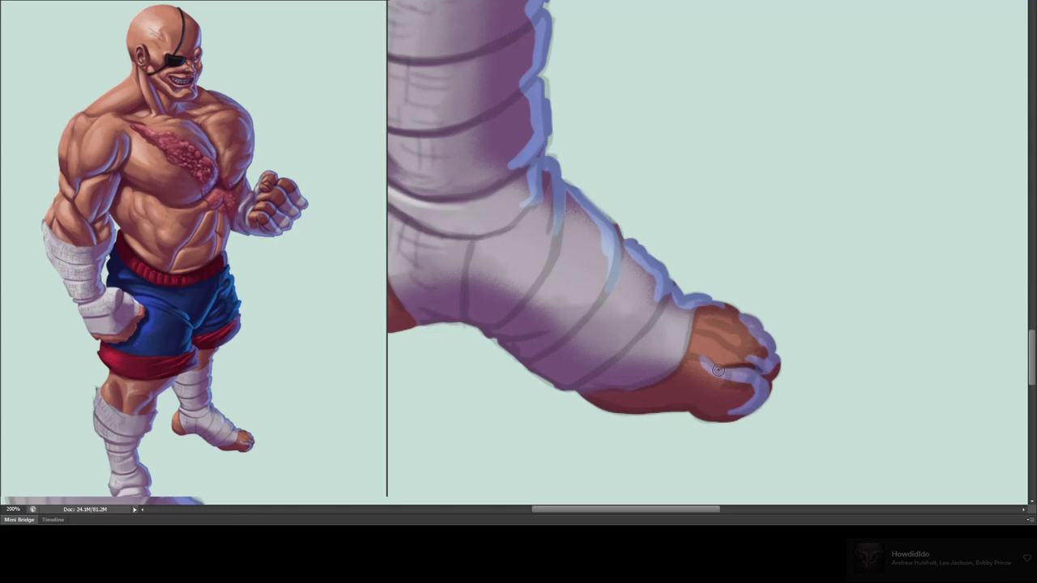
left_click_drag(711, 331, 763, 348)
mouse_move(697, 319)
left_mouse_down()
mouse_move(745, 332)
mouse_move(739, 316)
left_mouse_up()
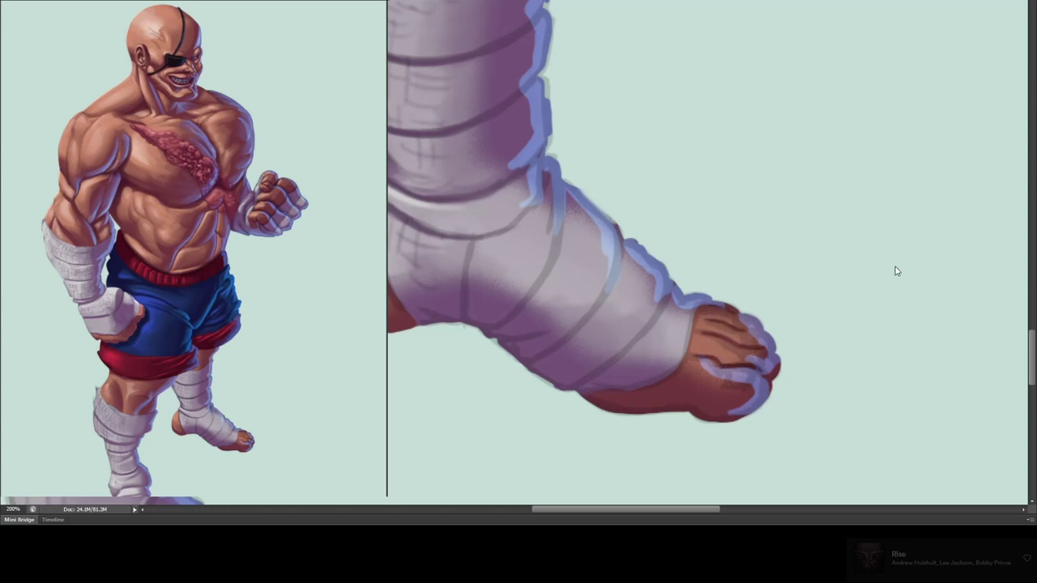
key("h")
scroll(615, 234, "up", 5)
- Paint lighter highlights across the toes, toenails and middle toe
scroll(527, 294, "down", 1)
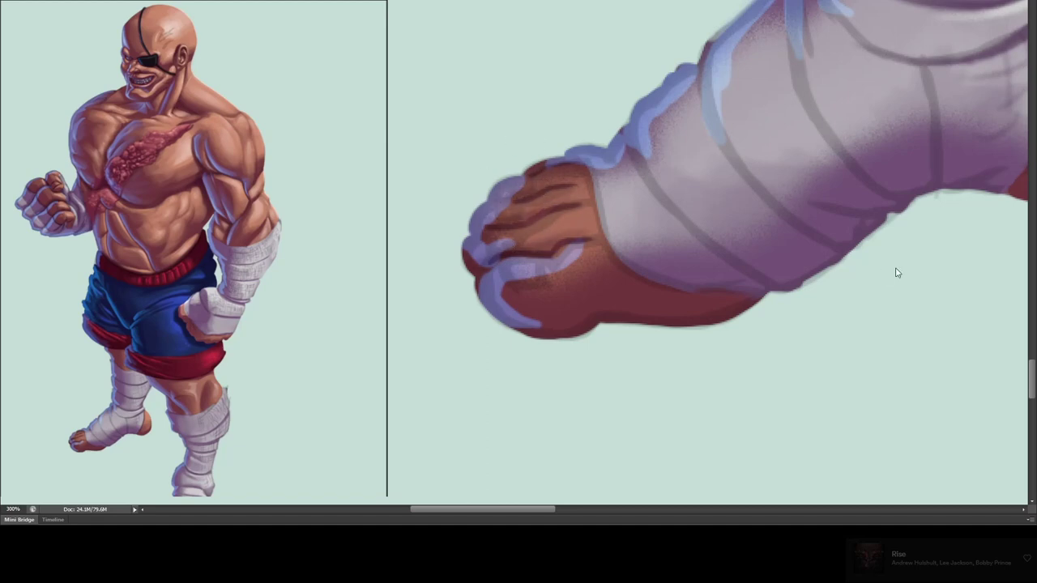
mouse_move(593, 214)
left_mouse_down()
mouse_move(559, 206)
mouse_move(593, 245)
left_mouse_up()
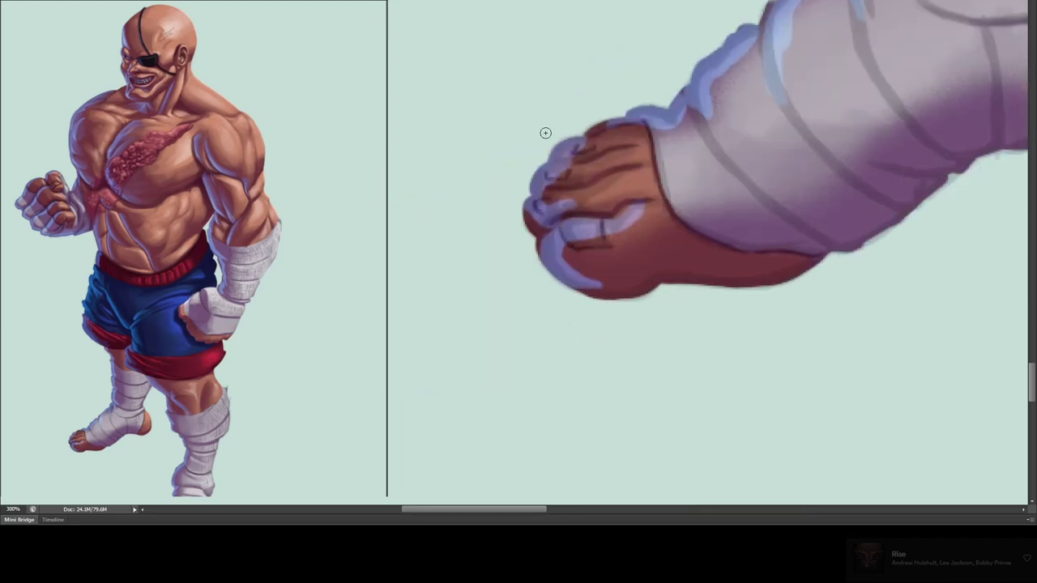
mouse_move(647, 211)
left_mouse_down()
mouse_move(583, 235)
mouse_move(624, 178)
mouse_move(550, 199)
left_mouse_up()
mouse_move(628, 158)
left_mouse_down()
mouse_move(608, 111)
mouse_move(542, 206)
left_mouse_up()
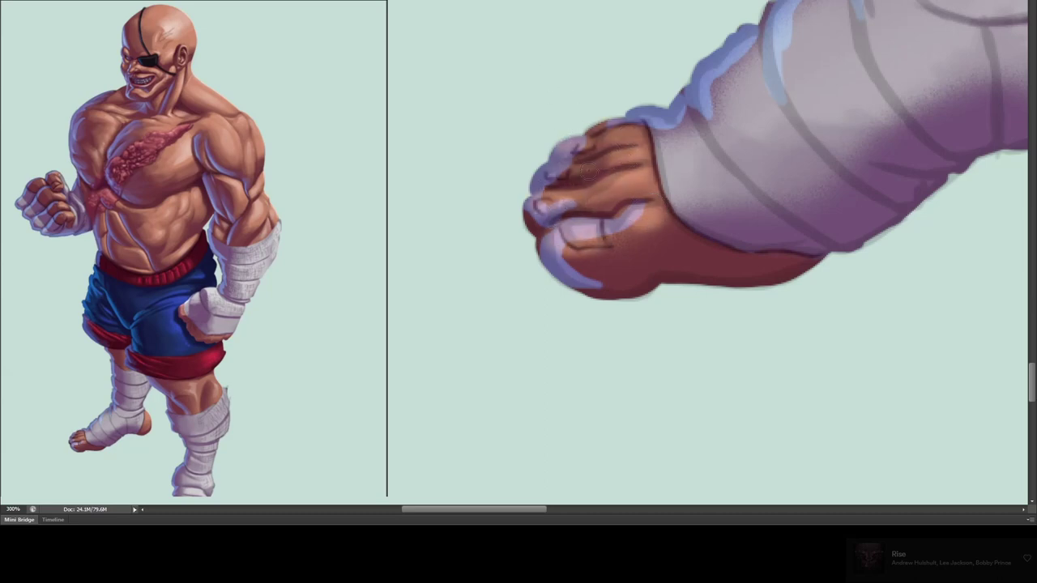
mouse_move(601, 204)
left_mouse_down()
mouse_move(652, 194)
mouse_move(514, 285)
left_mouse_up()
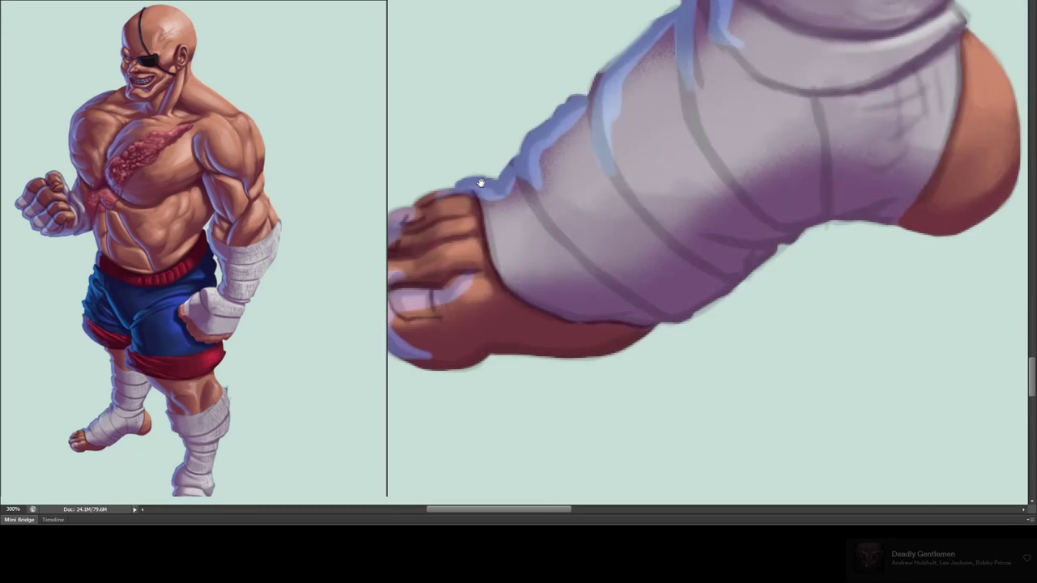
- Add dark wrap lines and a pale upper-edge highlight along the foot bandage
left_click_drag(781, 102, 862, 121)
left_click_drag(690, 78, 732, 199)
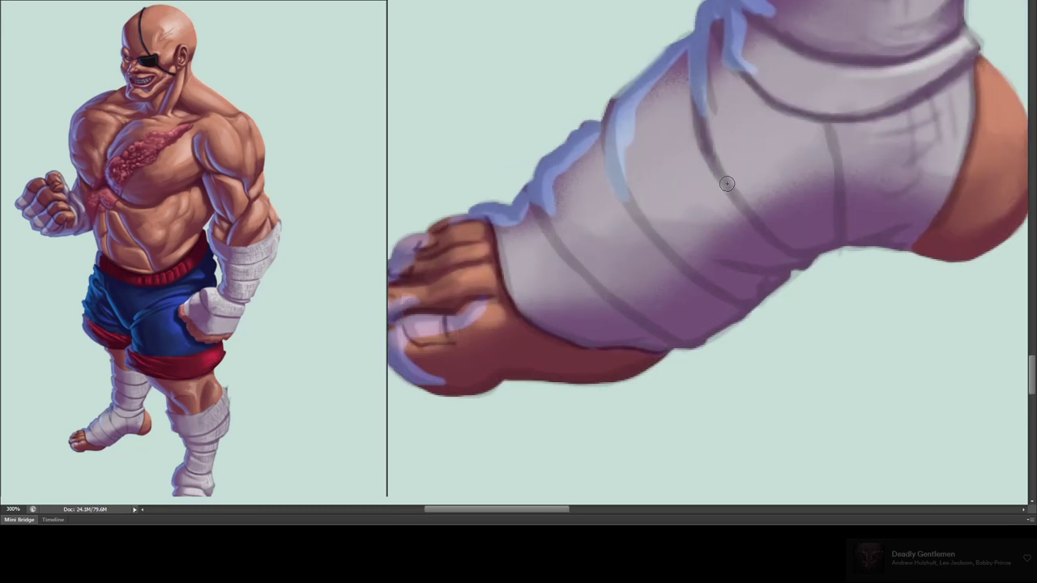
left_click_drag(600, 132, 647, 226)
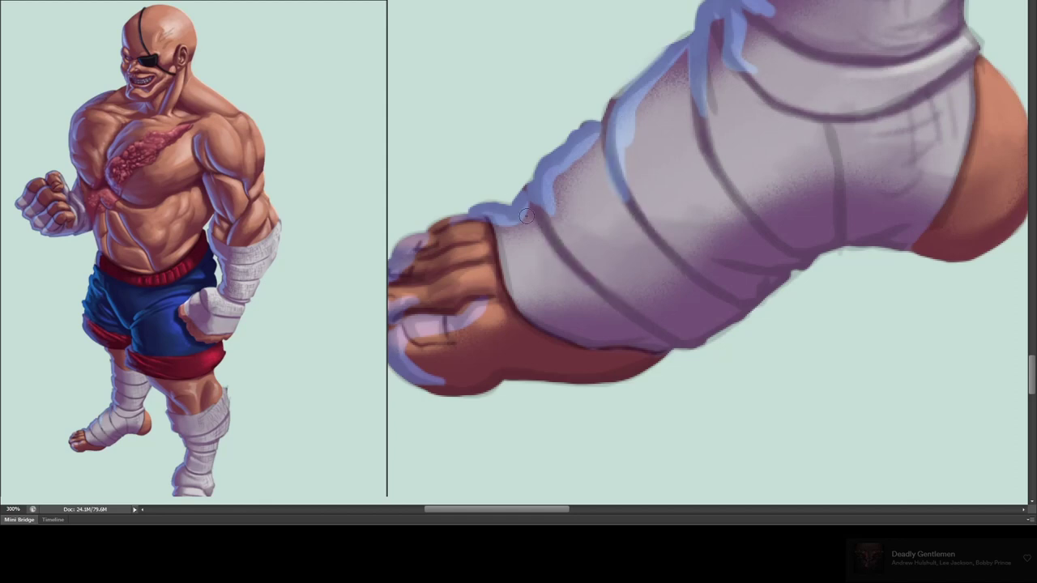
mouse_move(578, 135)
left_mouse_down()
mouse_move(578, 190)
mouse_move(477, 195)
left_mouse_up()
mouse_move(518, 227)
left_mouse_down()
mouse_move(673, 102)
mouse_move(639, 76)
mouse_move(677, 30)
left_mouse_up()
scroll(604, 157, "up", 2)
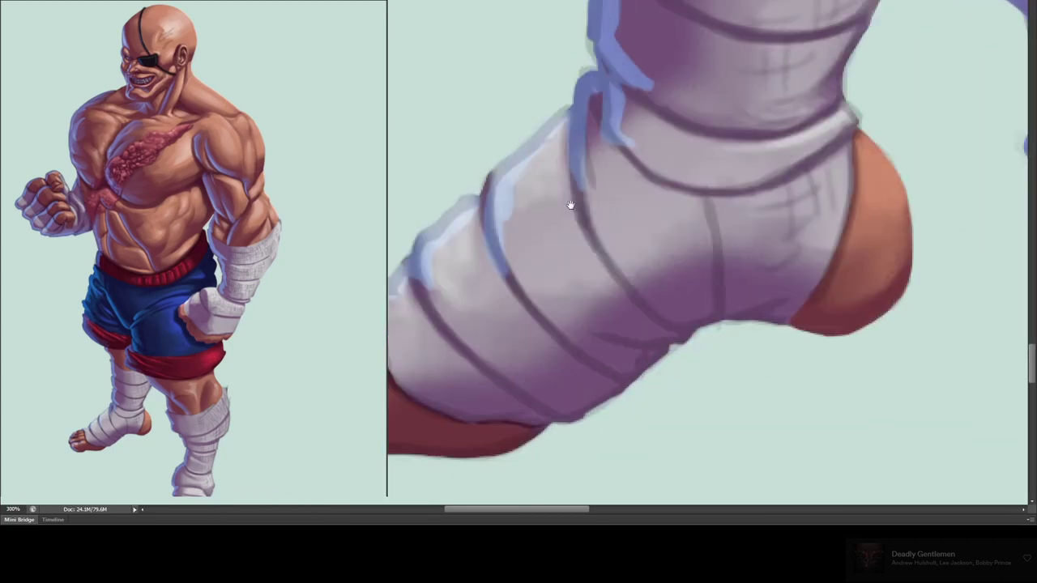
scroll(586, 199, "down", 2)
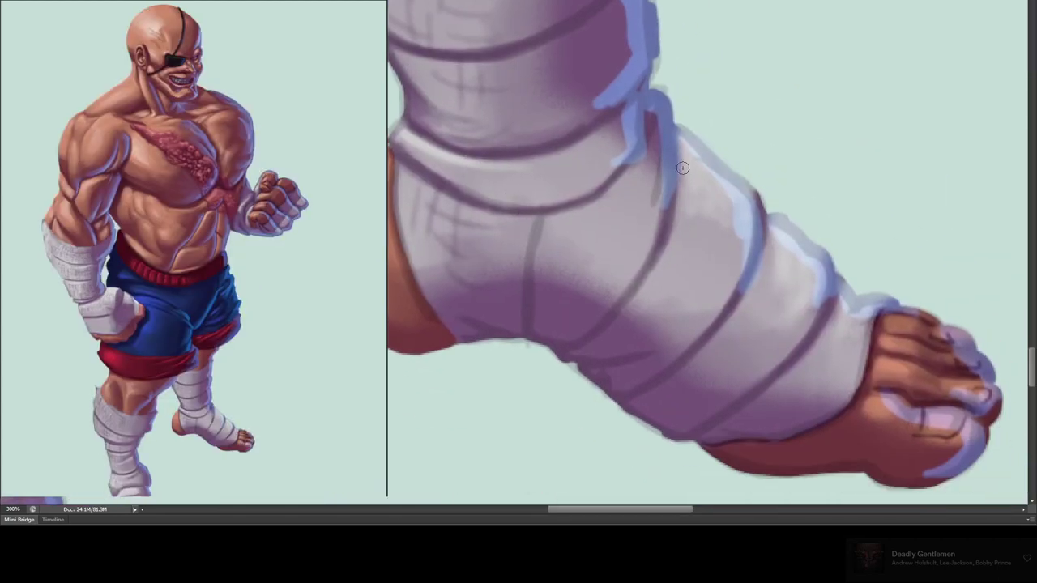
left_click_drag(683, 224, 645, 146)
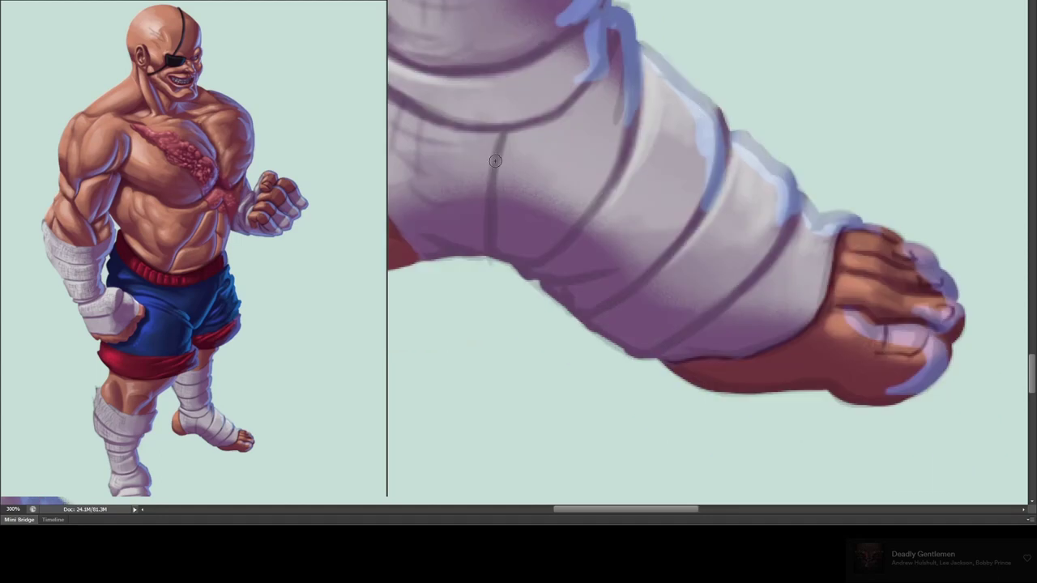
left_click_drag(501, 133, 489, 191)
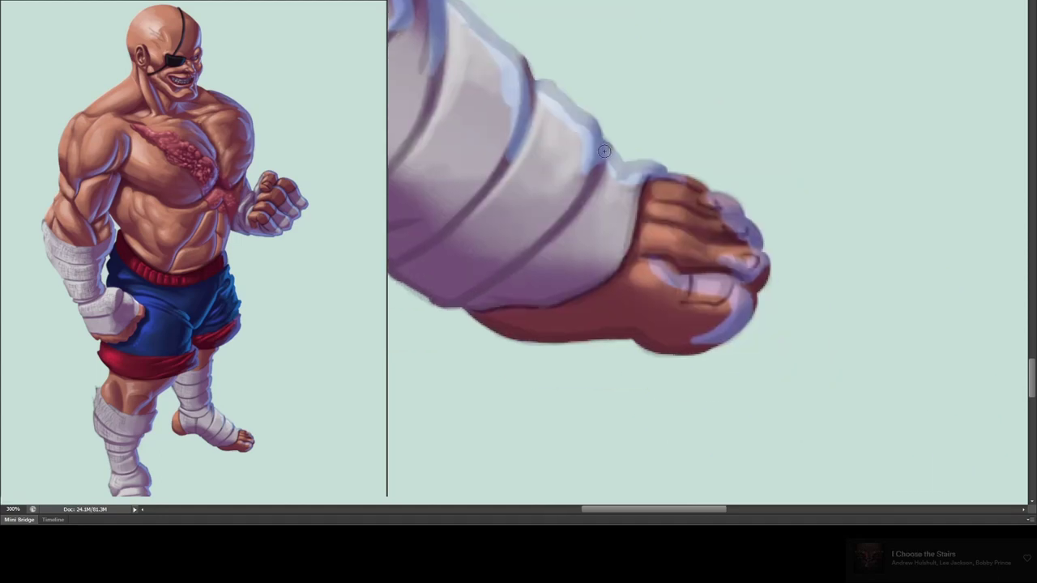
left_click_drag(633, 195, 615, 259)
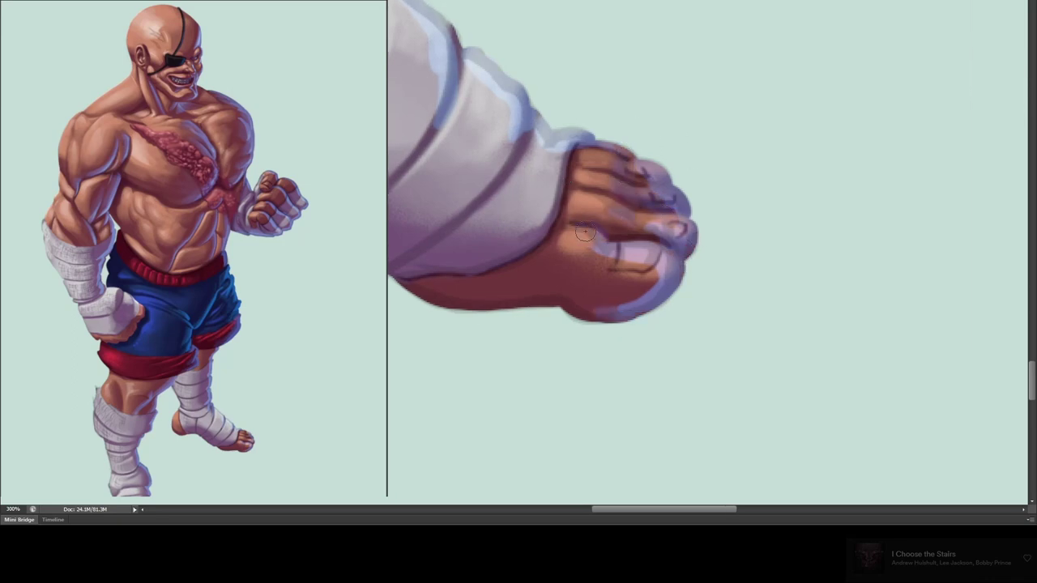
key("ctrl+0")
key("ctrl+plus")
- Add a short thin dark stroke on the skin and load the red hem selection
scroll(716, 130, "up", 6)
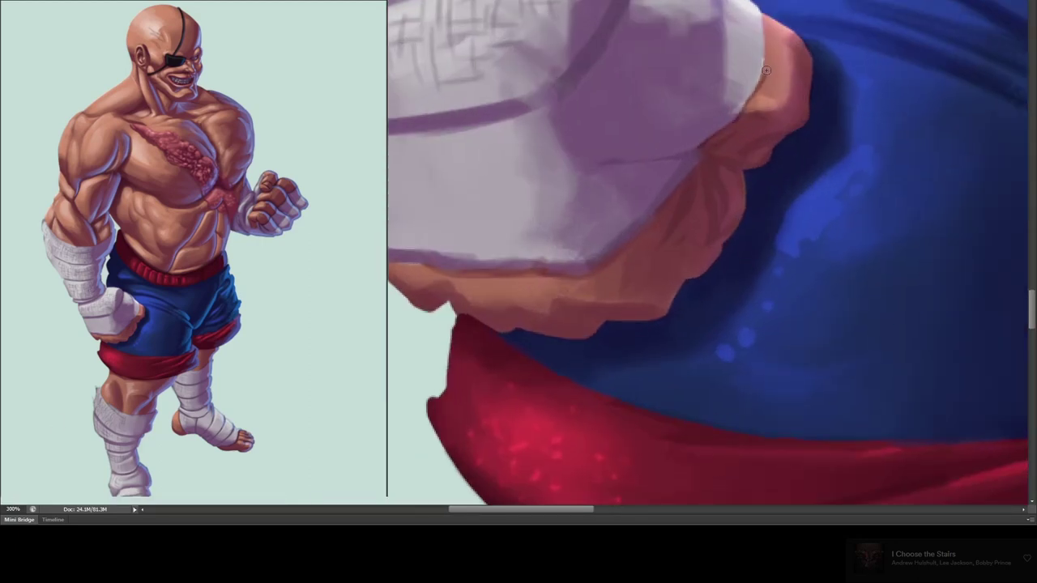
left_click_drag(695, 166, 690, 196)
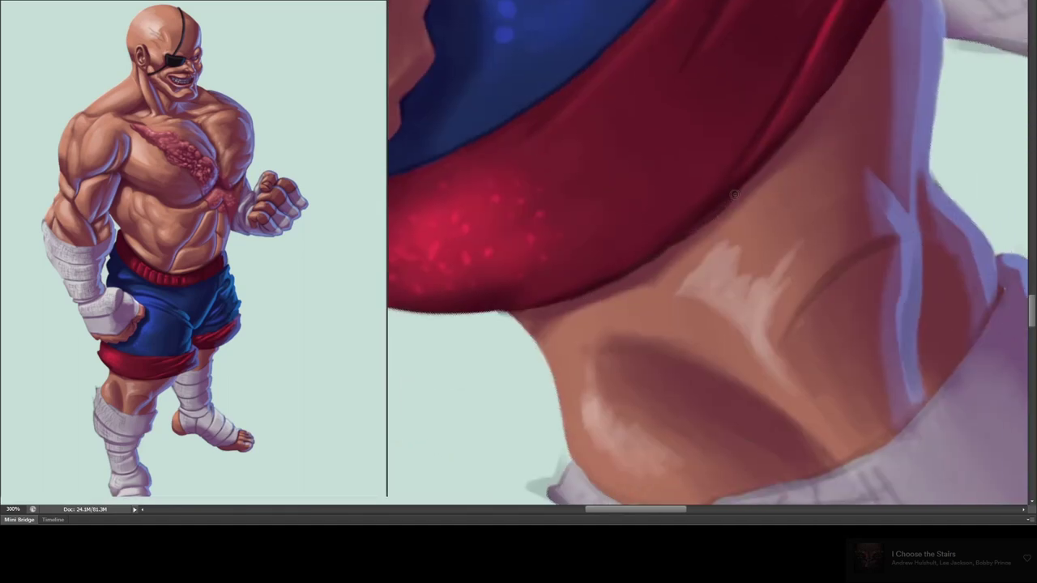
key("ctrl+shift+d")
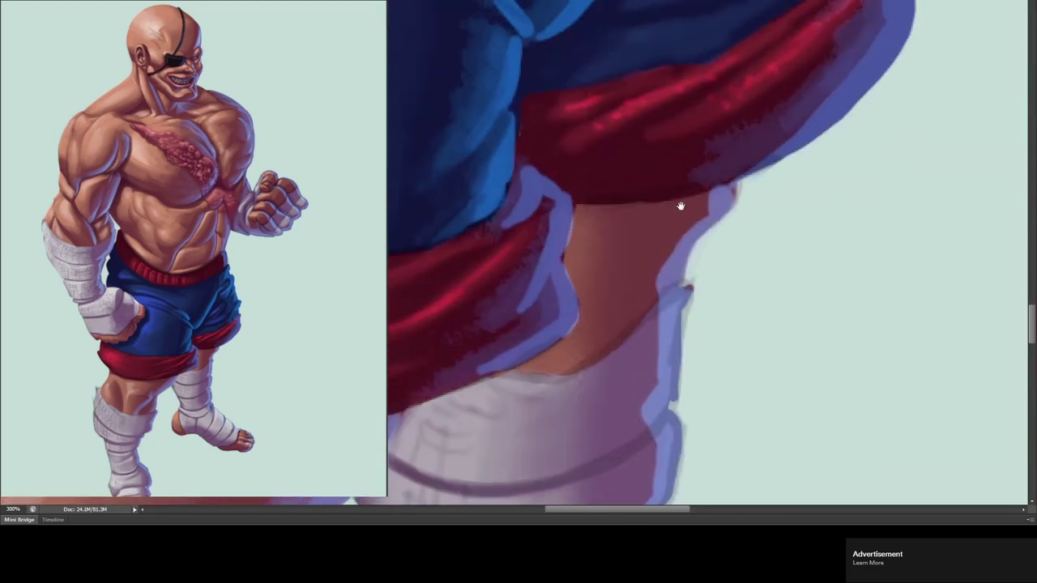
- Brush lavender reflected light along the hem's lower edge, staying inside the hem selection
left_click_drag(724, 179, 625, 203)
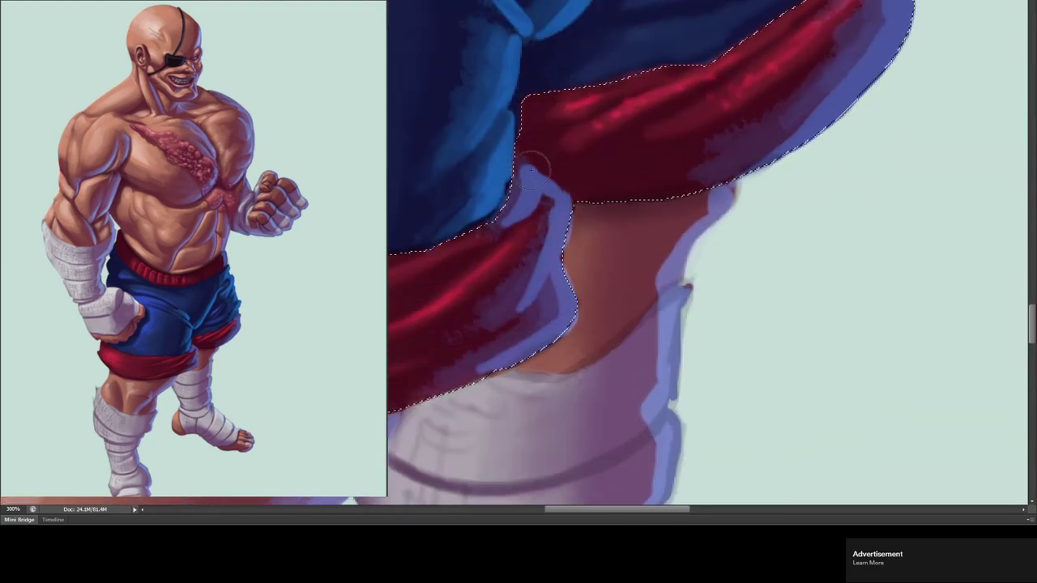
key("ctrl+d")
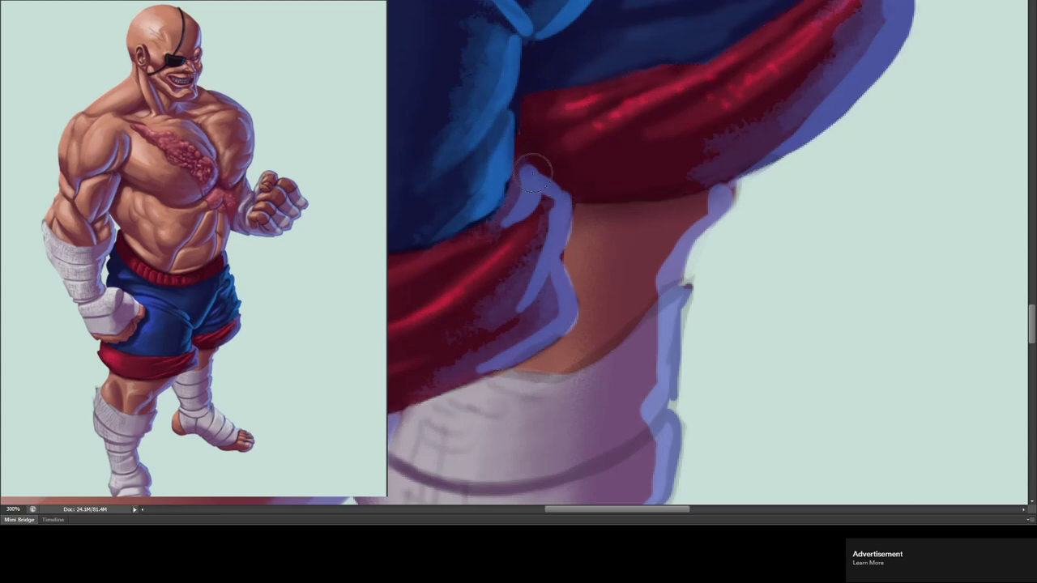
key("ctrl+shift+d")
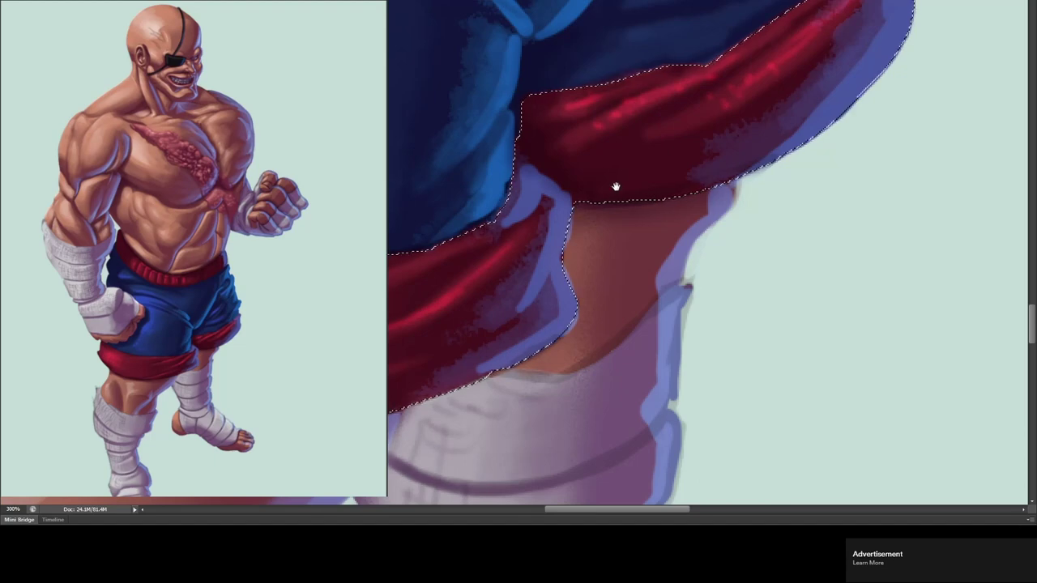
left_click_drag(620, 342, 746, 149)
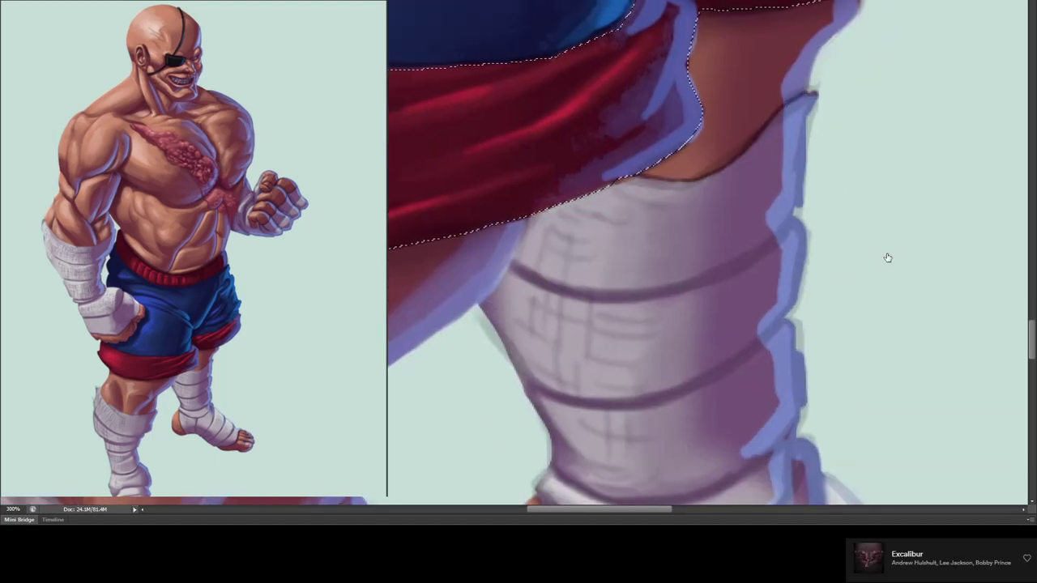
key("ctrl+minus")
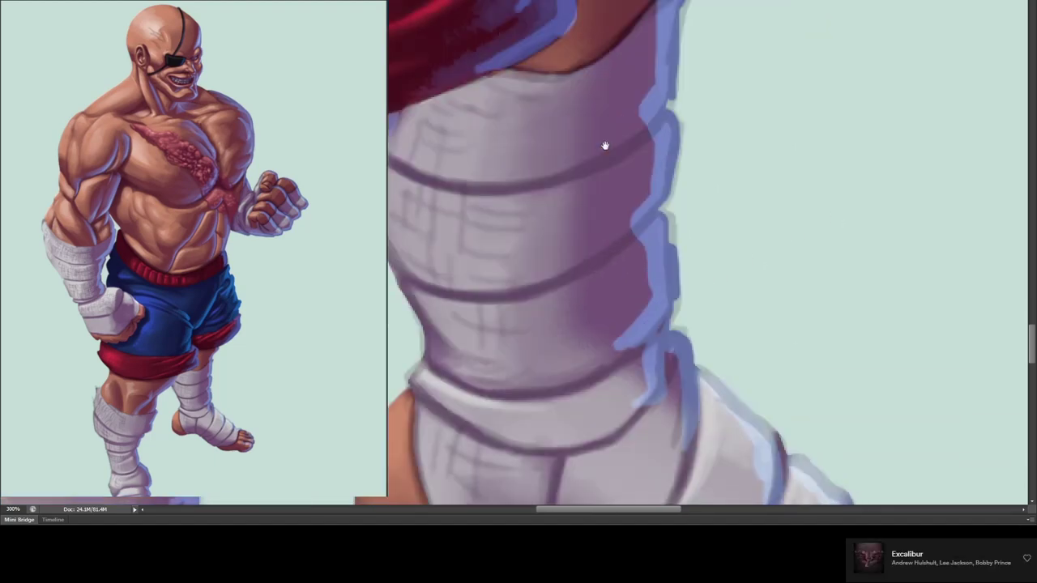
scroll(510, 192, "down", 2)
scroll(559, 243, "down", 3)
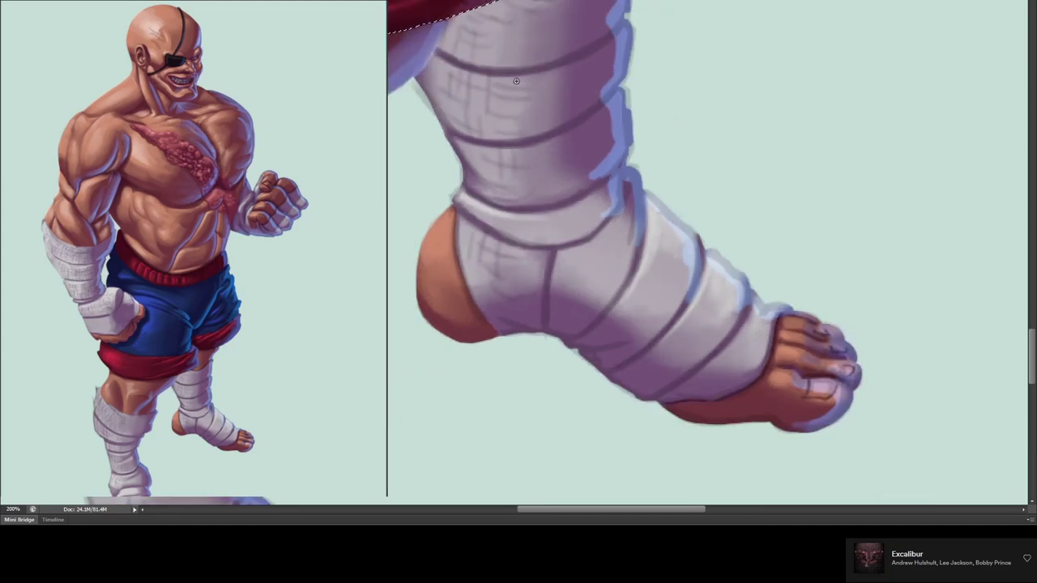
key("ctrl+minus")
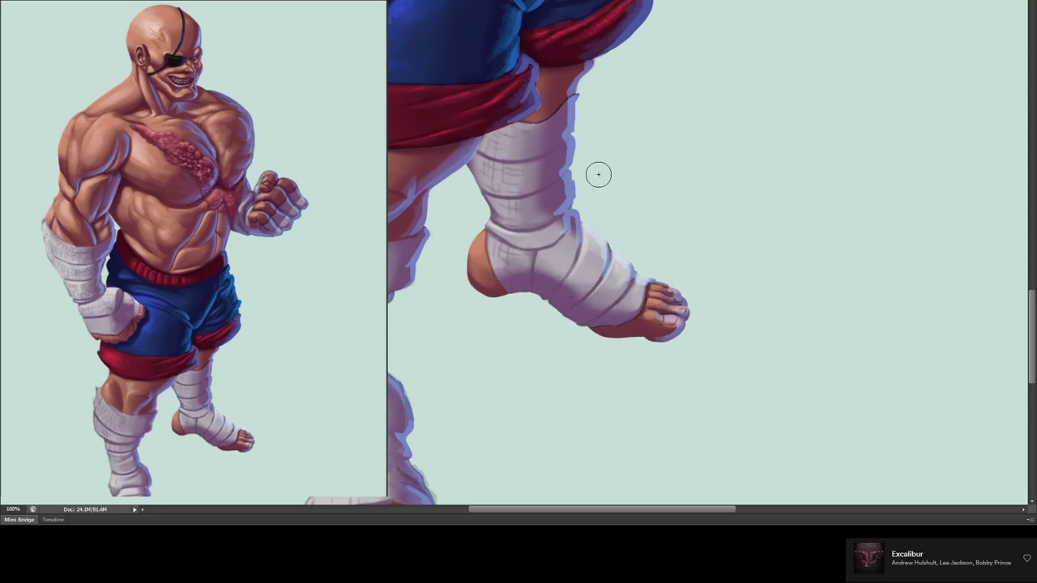
- Paint purple and light-blue highlights along the shin wrap edges and ankle at 200%
key("ctrl+plus")
left_click_drag(613, 255, 617, 289)
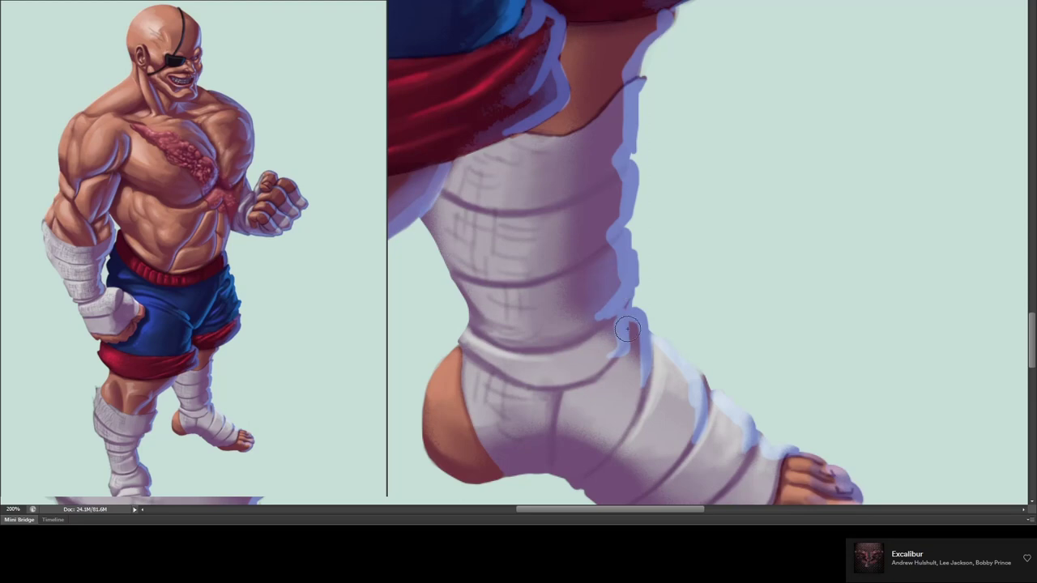
left_click_drag(627, 328, 638, 348)
left_click_drag(620, 97, 605, 163)
left_click_drag(658, 29, 619, 81)
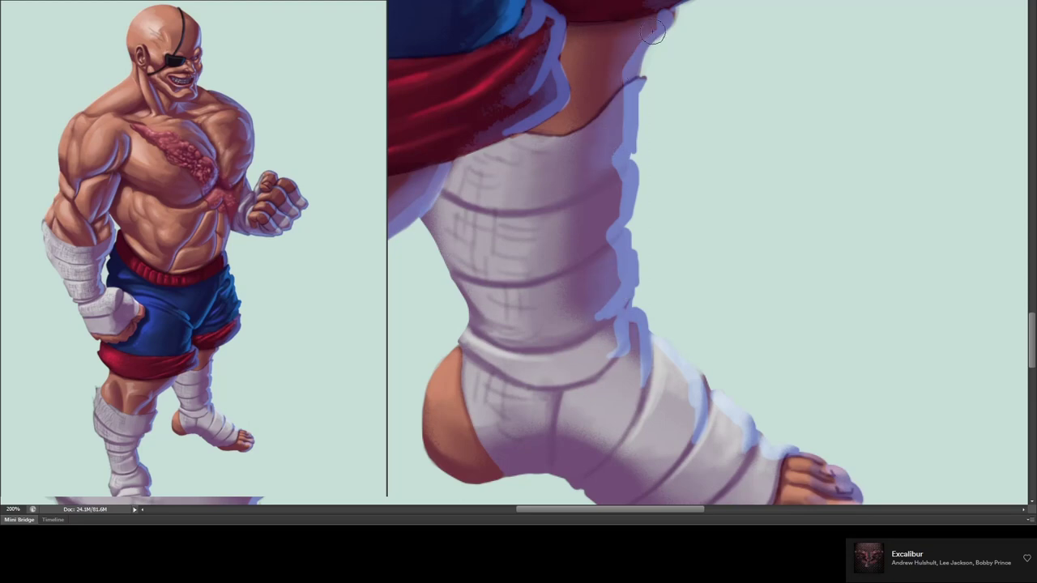
left_click_drag(660, 23, 624, 65)
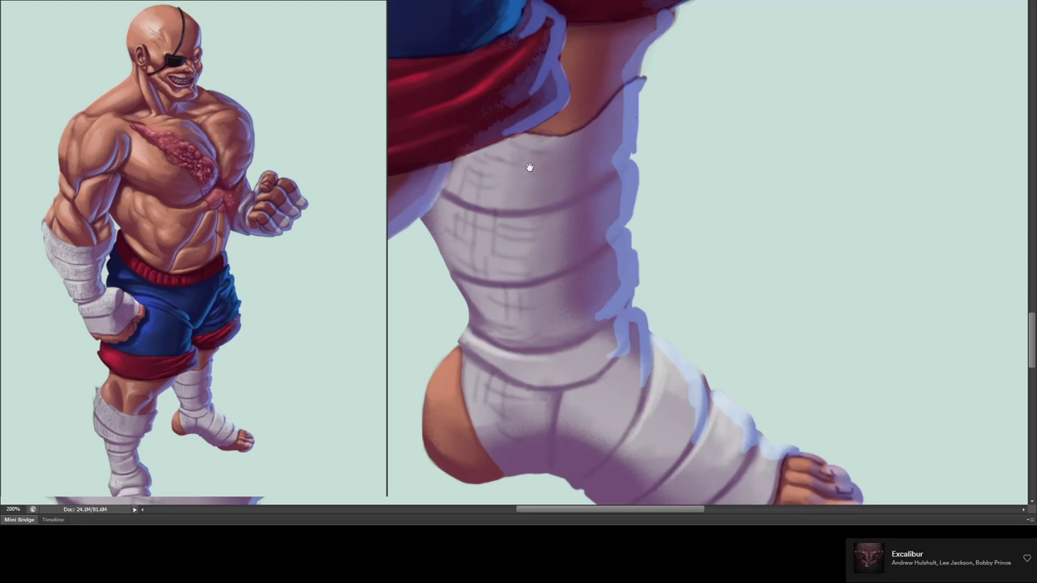
- Darken the wrap's upper-bulge crease, its right edge, and the creases between foot wraps
left_click_drag(530, 166, 883, 4)
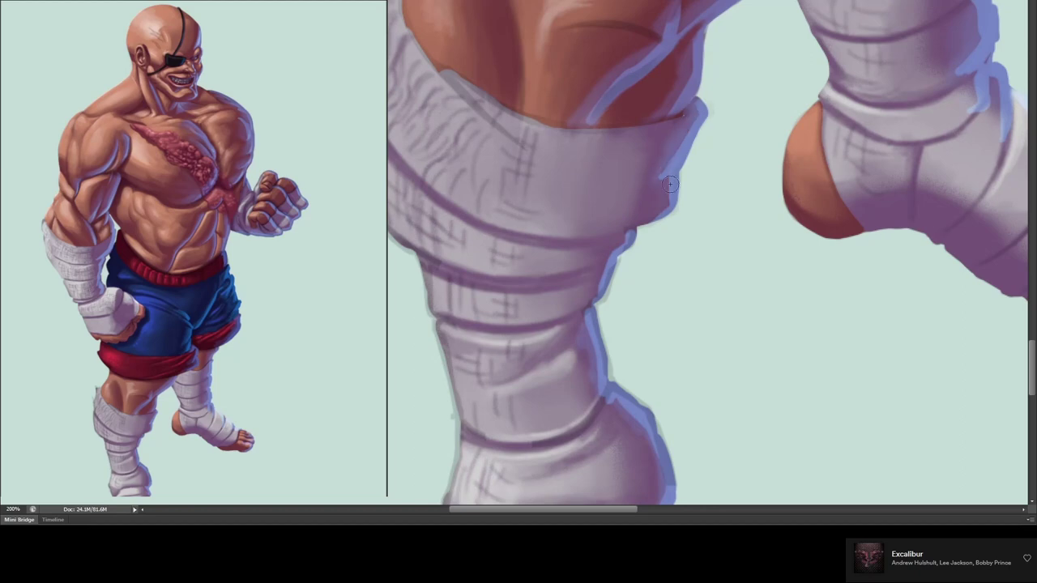
scroll(611, 251, "down", 3)
scroll(623, 203, "down", 3)
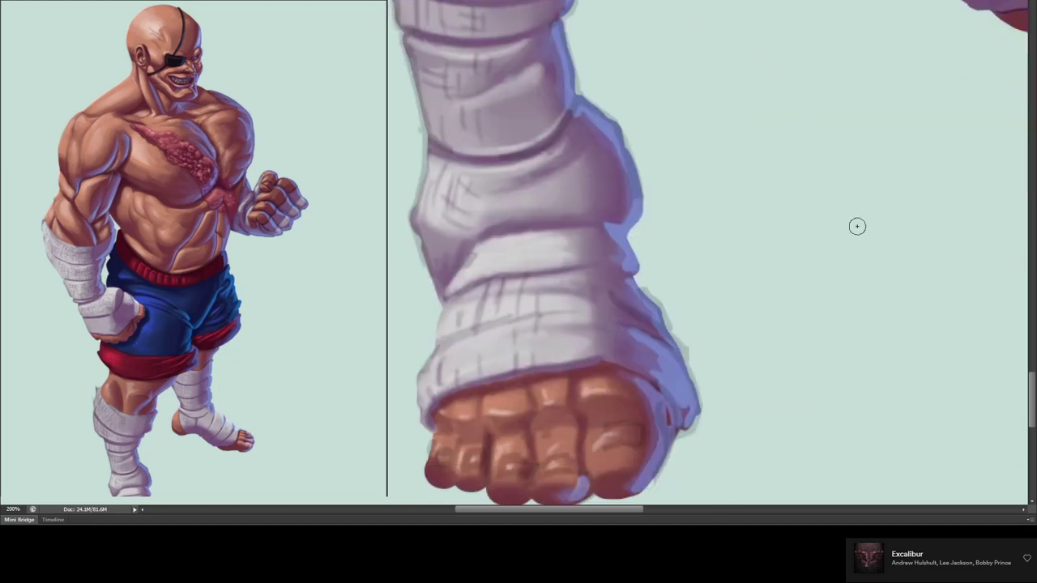
left_click_drag(580, 95, 569, 114)
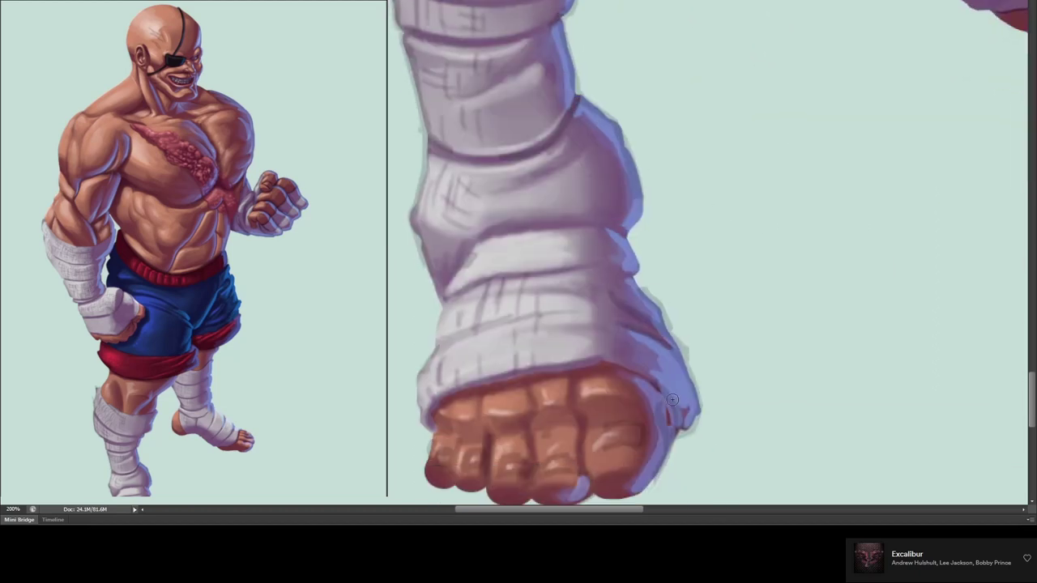
left_click_drag(672, 399, 670, 418)
scroll(688, 414, "up", 3)
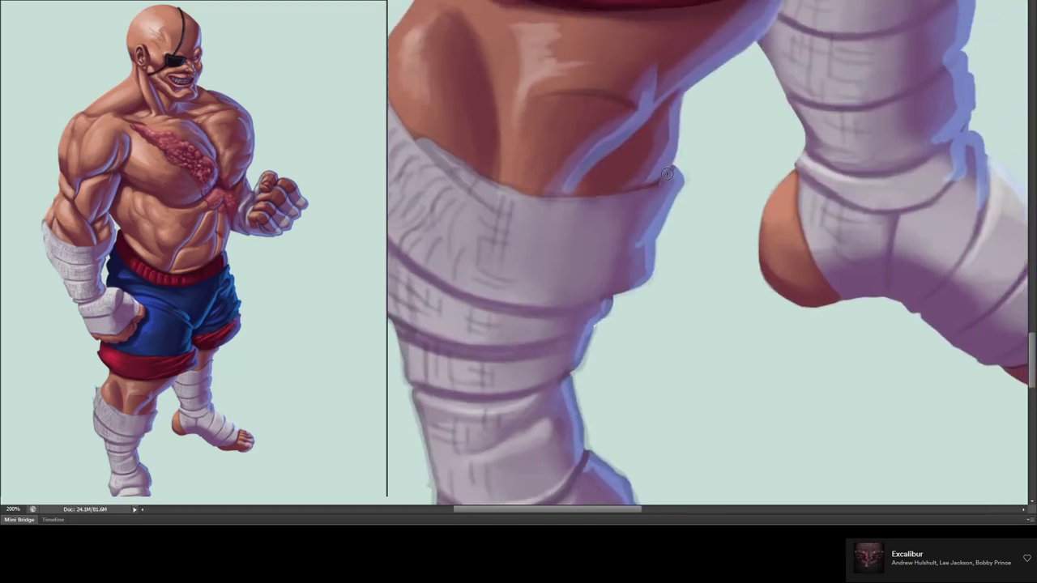
scroll(621, 270, "right", 3)
mouse_move(620, 242)
left_mouse_down()
mouse_move(613, 306)
mouse_move(662, 361)
left_mouse_up()
left_click_drag(726, 336, 717, 375)
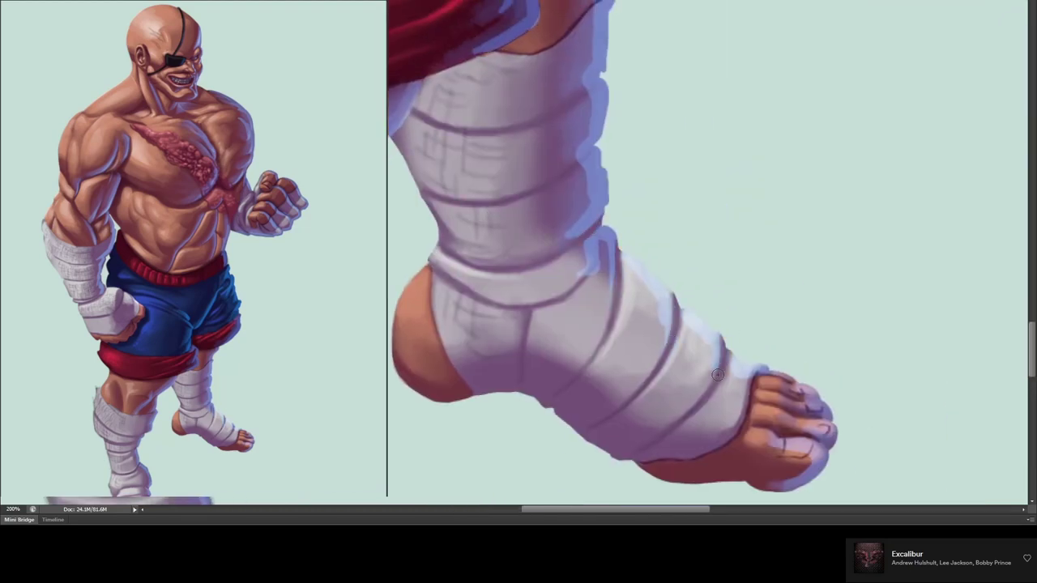
- Outline the foot bandage's left edge in dark
scroll(822, 415, "up", 3)
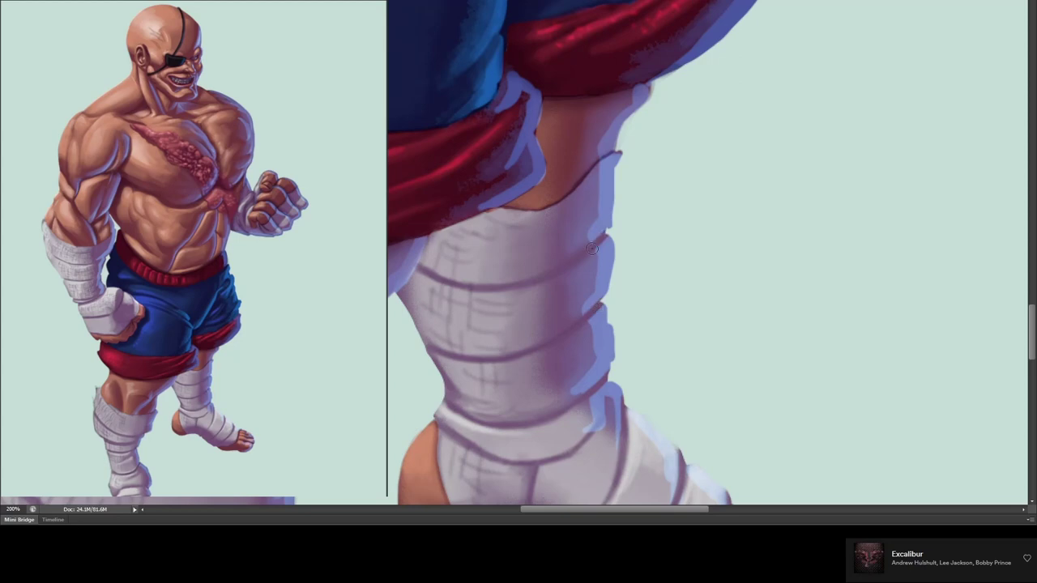
left_click_drag(506, 66, 555, 290)
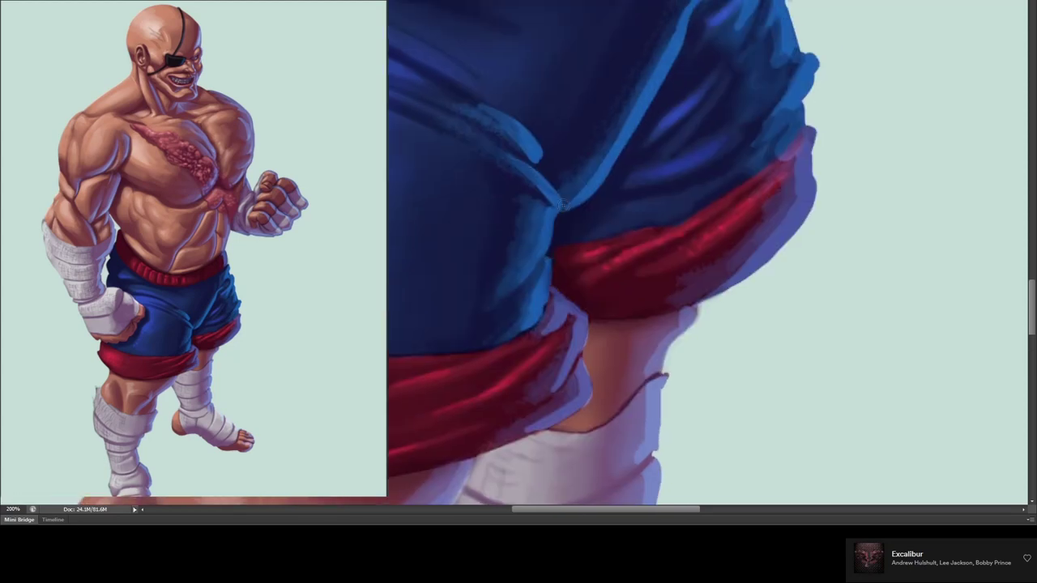
left_click_drag(560, 203, 609, 132)
scroll(608, 132, "down", 5)
scroll(608, 132, "down", 3)
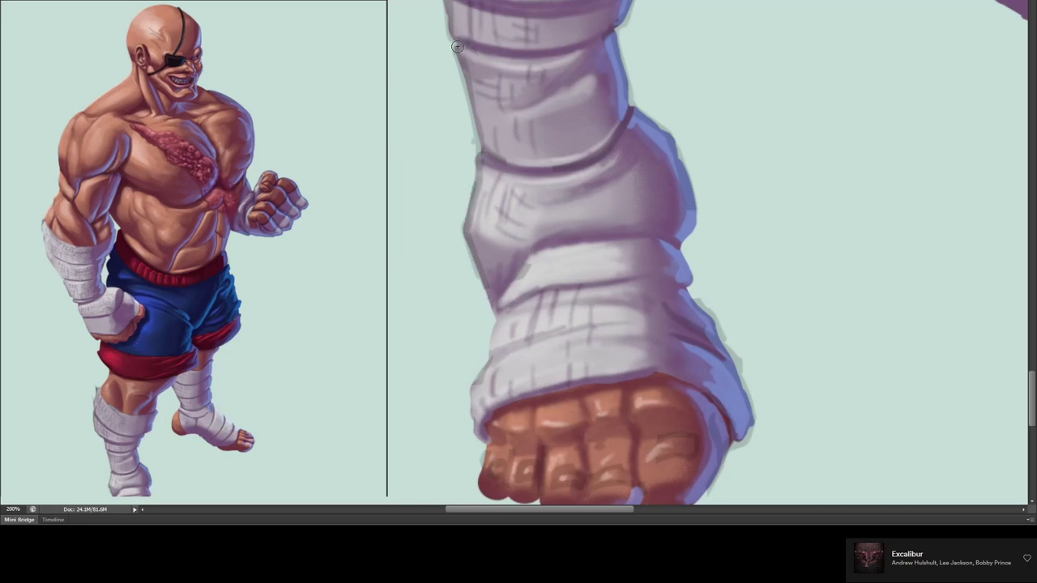
left_click_drag(467, 84, 478, 151)
left_click_drag(625, 70, 681, 162)
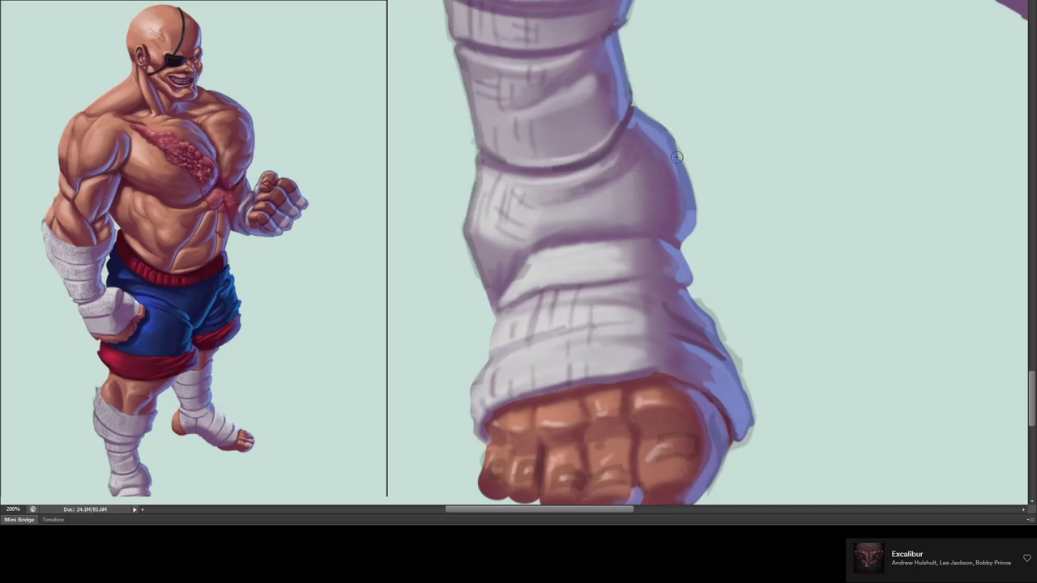
scroll(680, 162, "down", 5)
scroll(448, 256, "up", 2)
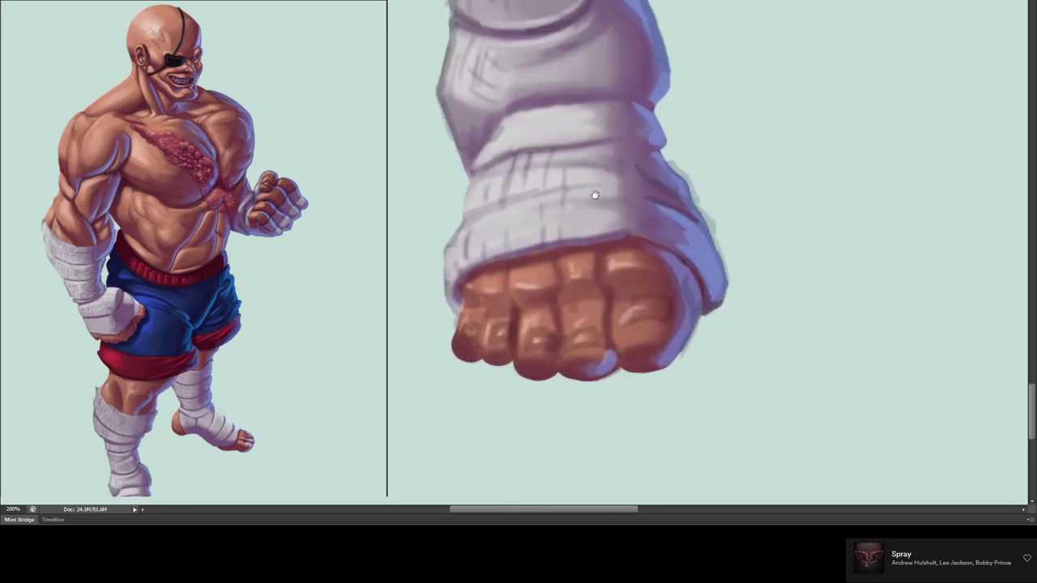
scroll(592, 192, "down", 5)
scroll(560, 266, "up", 6)
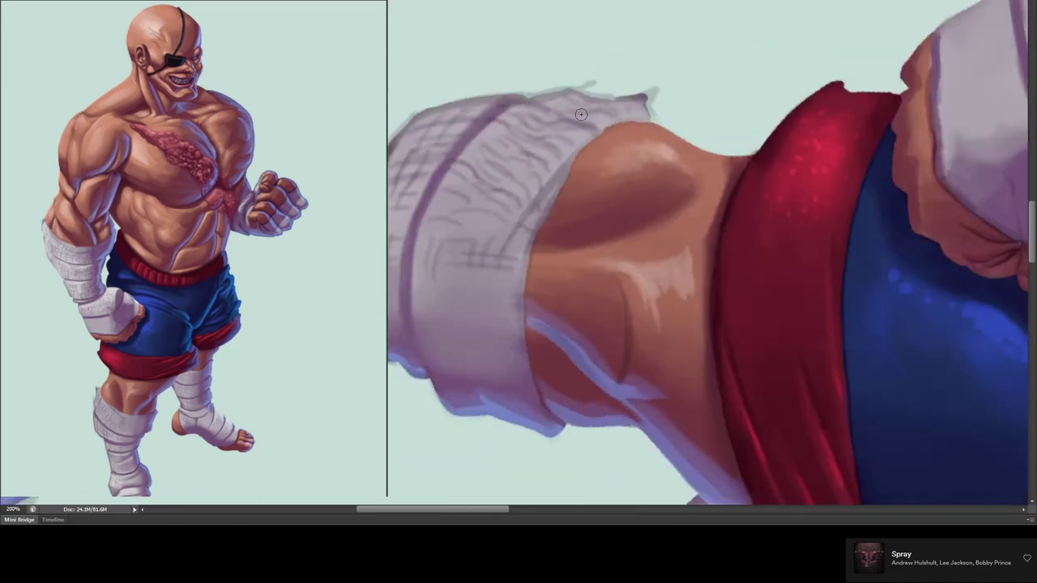
scroll(543, 185, "down", 8)
scroll(543, 186, "right", 5)
scroll(659, 241, "up", 4)
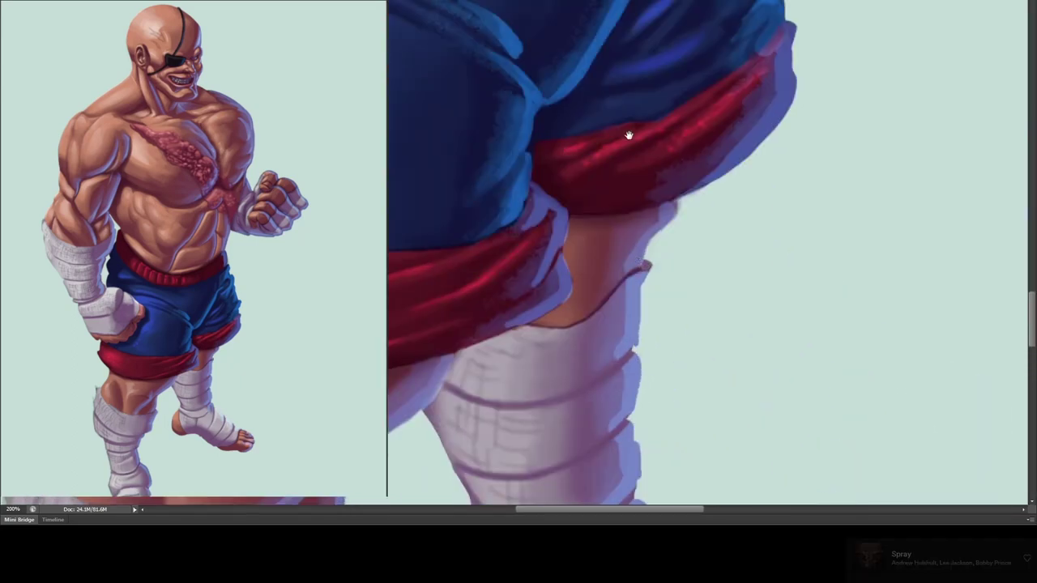
- Paint dark creases on the fist's fingers and knuckles, deepening the knuckle shadow at 300%
left_click_drag(629, 136, 123, 435)
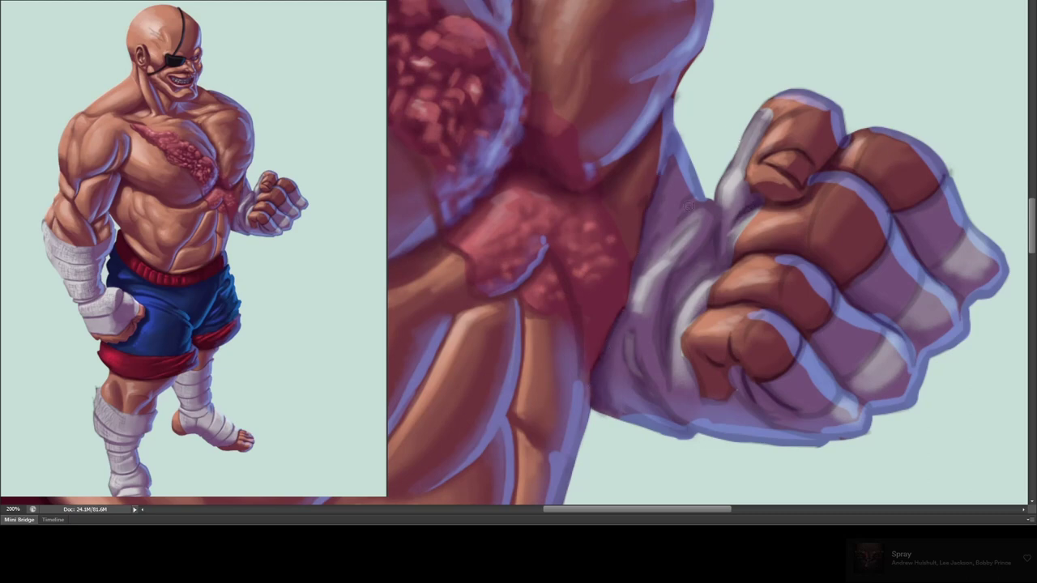
left_click_drag(734, 395, 734, 361)
left_click_drag(737, 317, 551, 338)
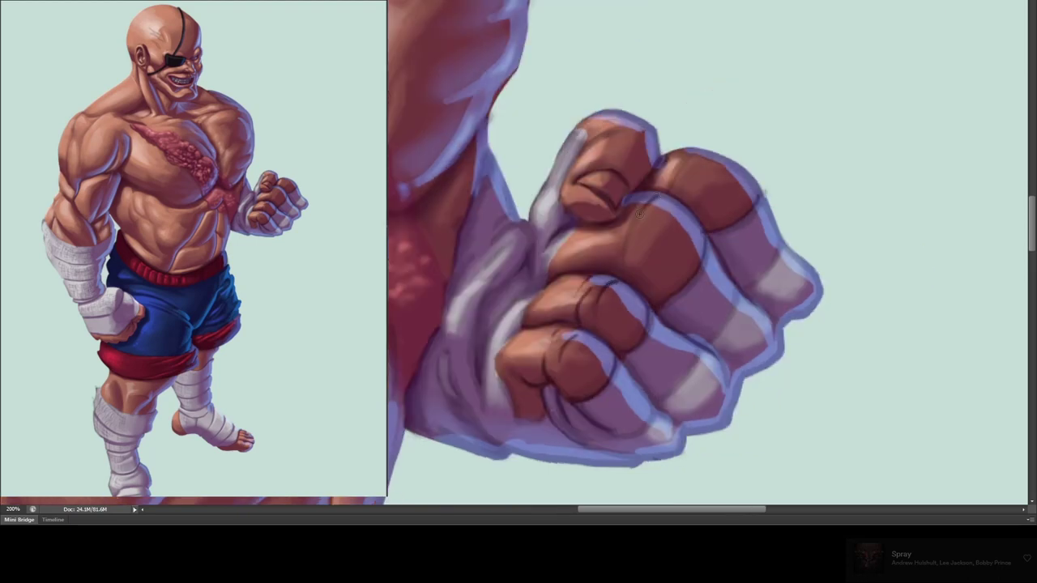
left_click_drag(620, 256, 630, 217)
mouse_move(684, 166)
left_mouse_down()
mouse_move(714, 152)
mouse_move(685, 185)
left_mouse_up()
left_click_drag(692, 139, 695, 185)
left_click_drag(648, 213, 646, 247)
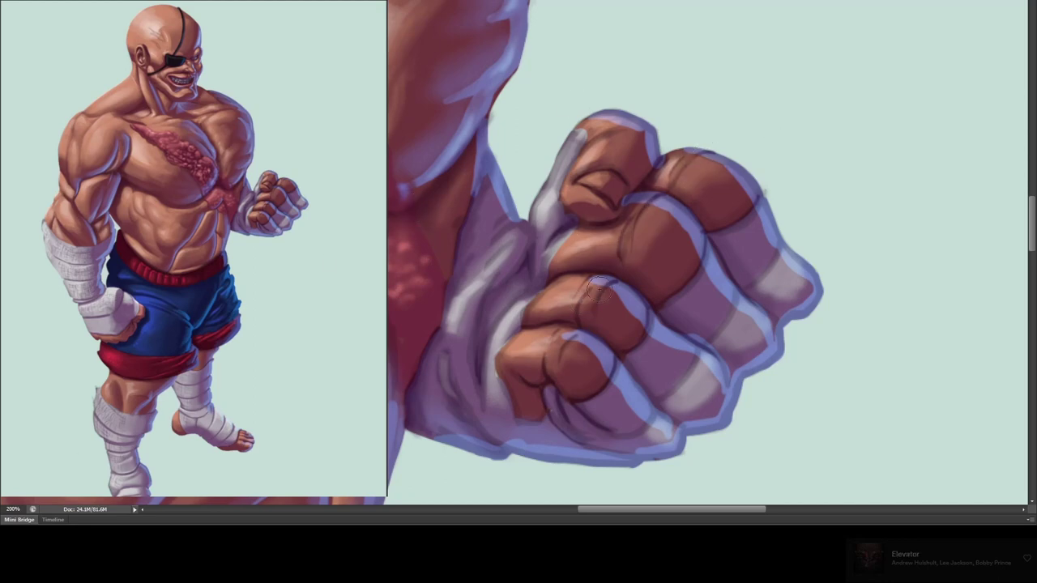
key("ctrl+plus")
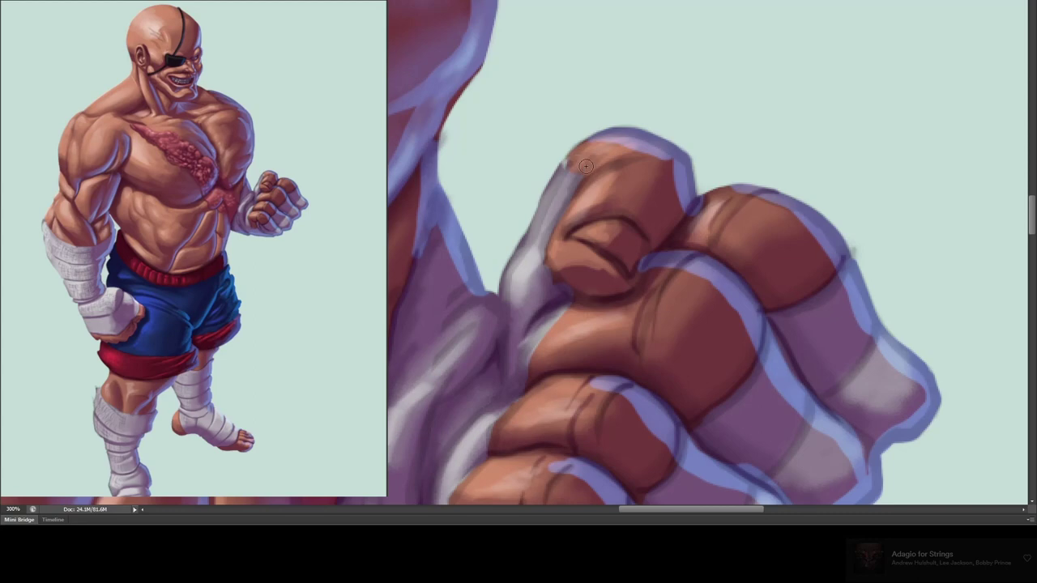
scroll(597, 232, "down", 3)
scroll(490, 252, "down", 2)
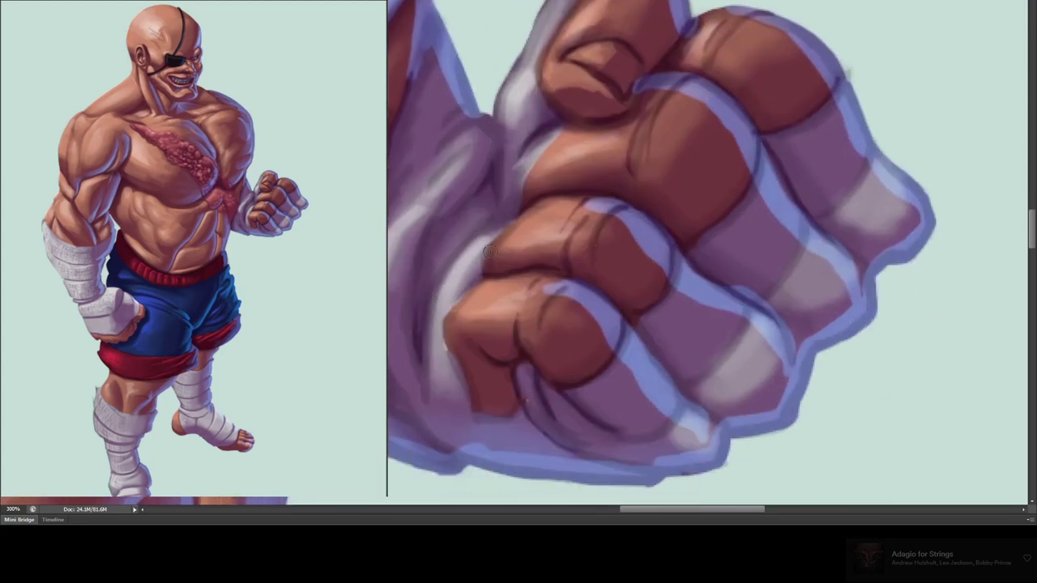
left_click_drag(457, 363, 470, 400)
left_click_drag(537, 156, 490, 339)
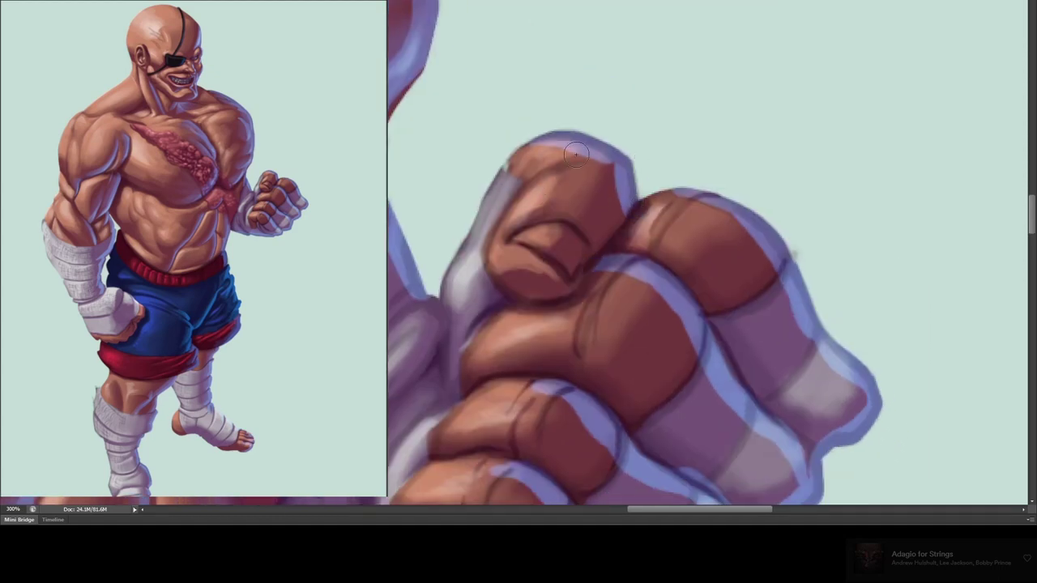
- Paint thin light highlights along the finger edges and the top knuckle
left_click_drag(795, 224, 686, 85)
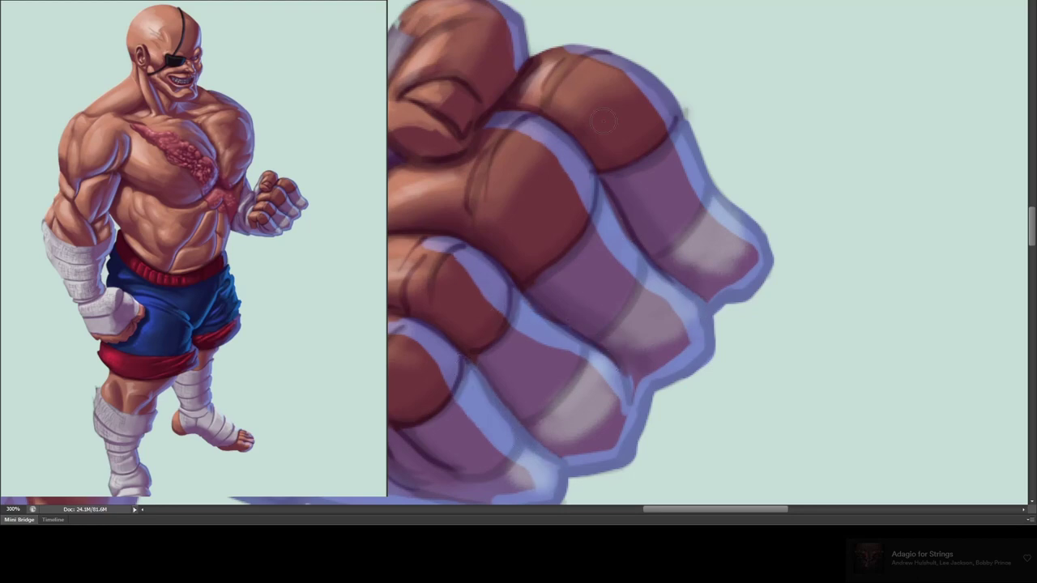
left_click_drag(417, 230, 563, 162)
left_click_drag(613, 294, 571, 353)
left_click_drag(666, 225, 630, 285)
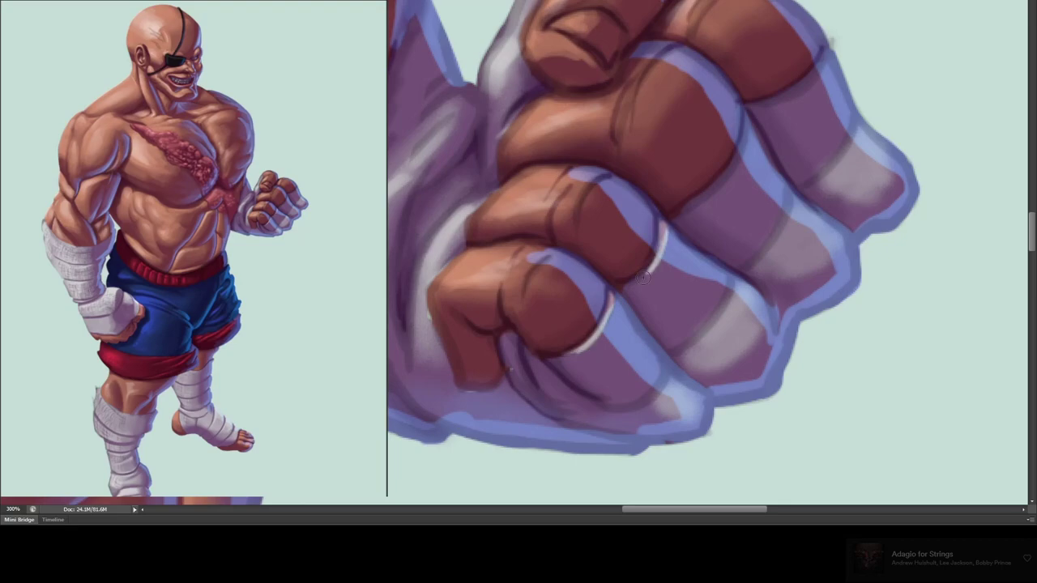
left_click_drag(741, 113, 676, 217)
left_click_drag(826, 48, 749, 105)
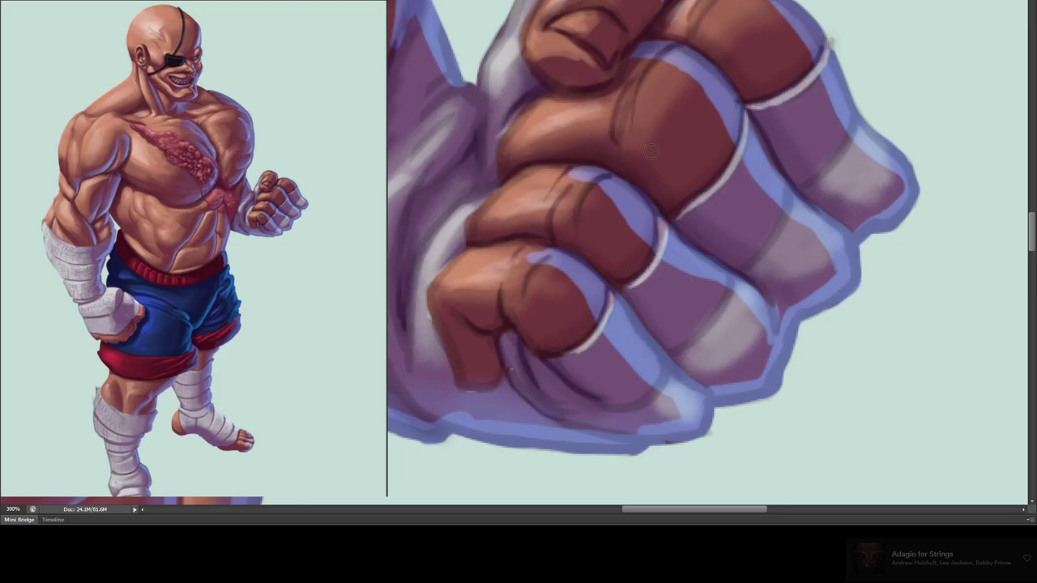
key("ctrl+0")
scroll(625, 202, "up", 5)
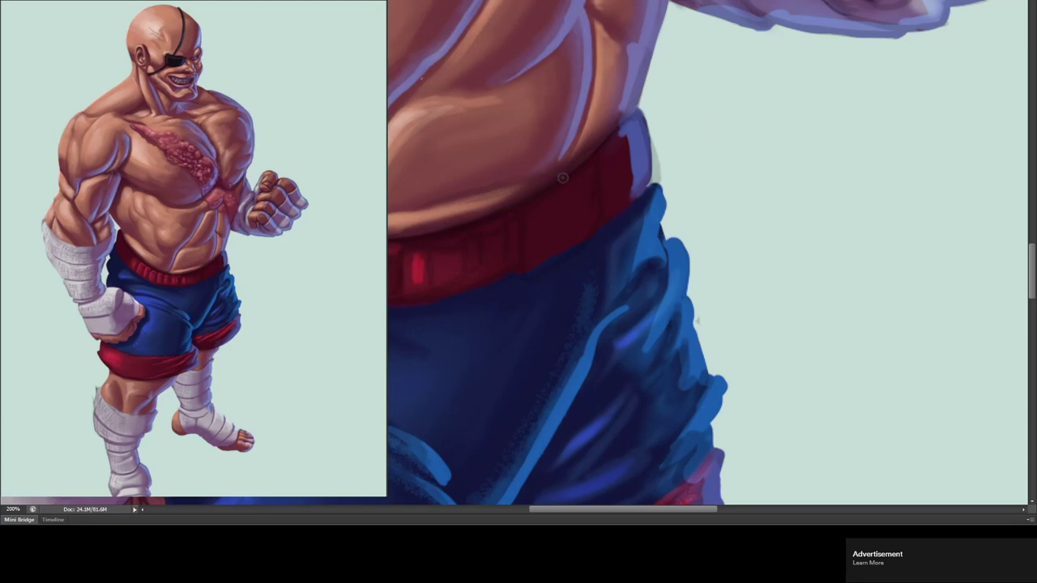
- Paint a solid pale pink rectangular buckle onto the red waistband, then select the waistband
mouse_move(559, 194)
left_mouse_down()
mouse_move(535, 206)
mouse_move(603, 231)
left_mouse_up()
mouse_move(522, 199)
left_mouse_down()
mouse_move(599, 166)
mouse_move(543, 231)
left_mouse_up()
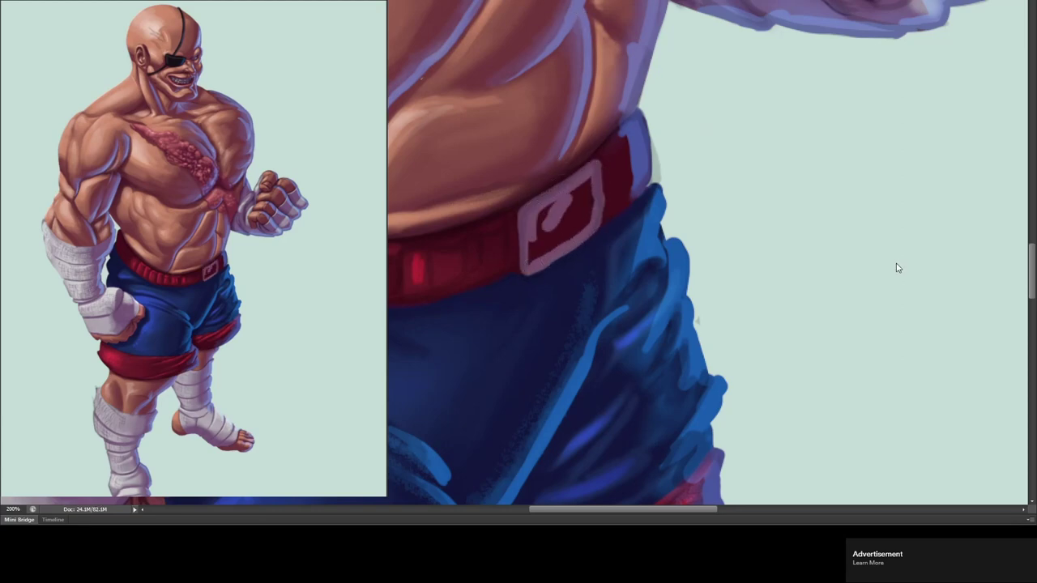
left_click_drag(583, 183, 567, 239)
left_click_drag(566, 202, 543, 258)
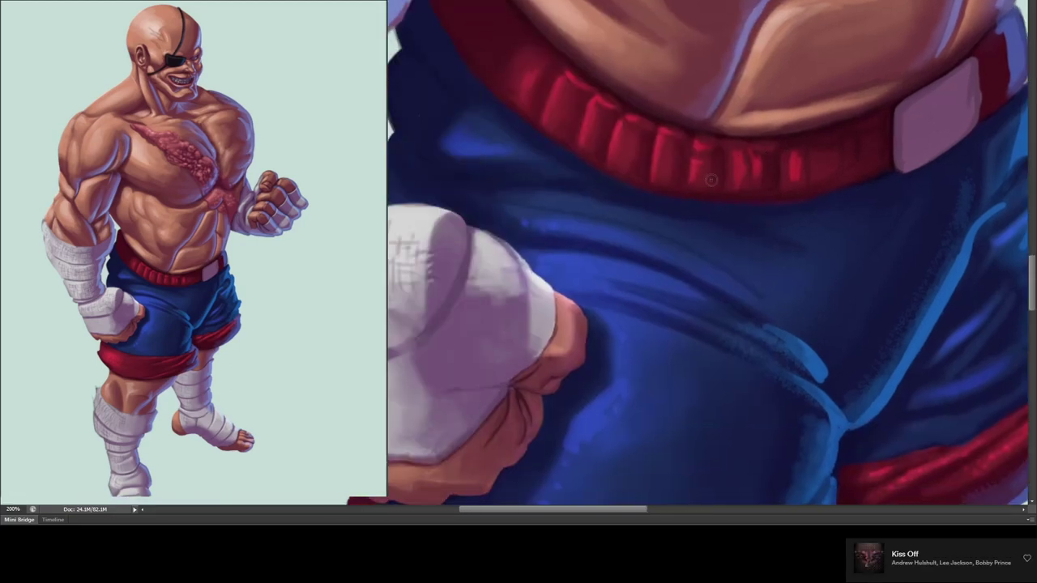
key("ctrl+h")
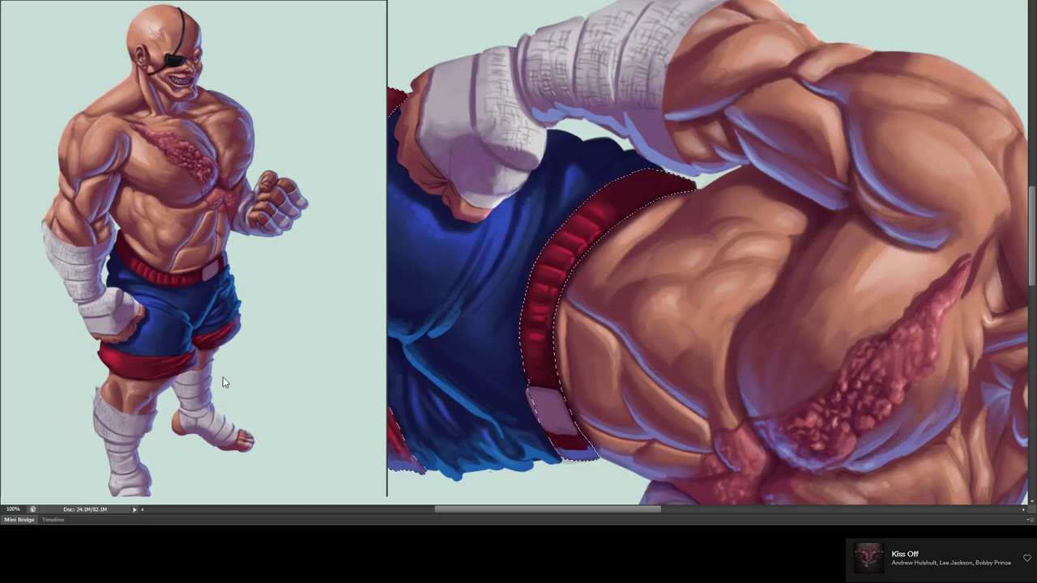
- Clear the selection, straighten the view, and lighten the hip fist's lower edge and knuckles
key("ctrl+d")
key("Escape")
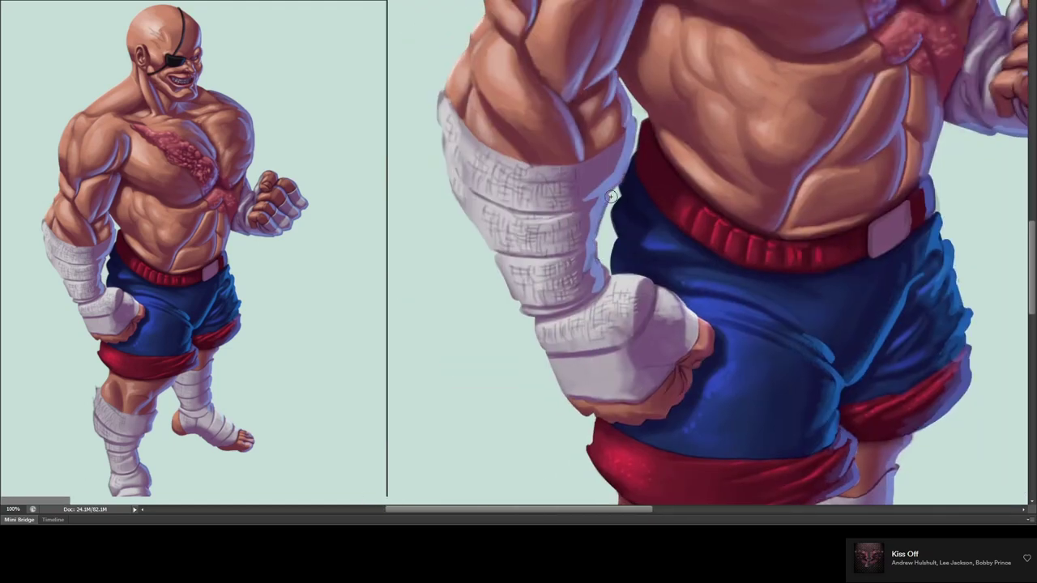
left_click_drag(670, 381, 688, 405)
left_click_drag(711, 332, 666, 410)
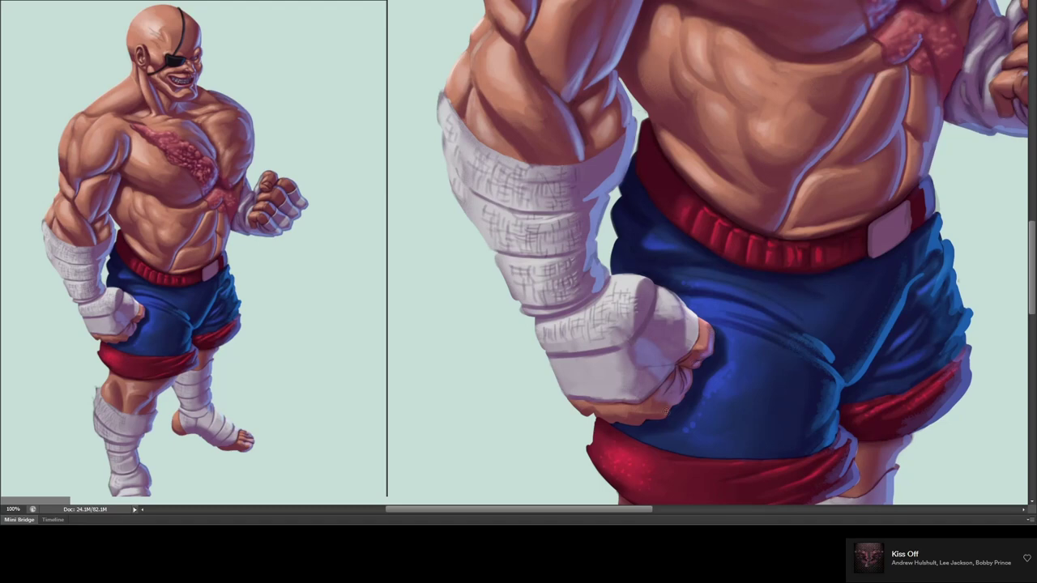
left_click_drag(652, 288, 643, 316)
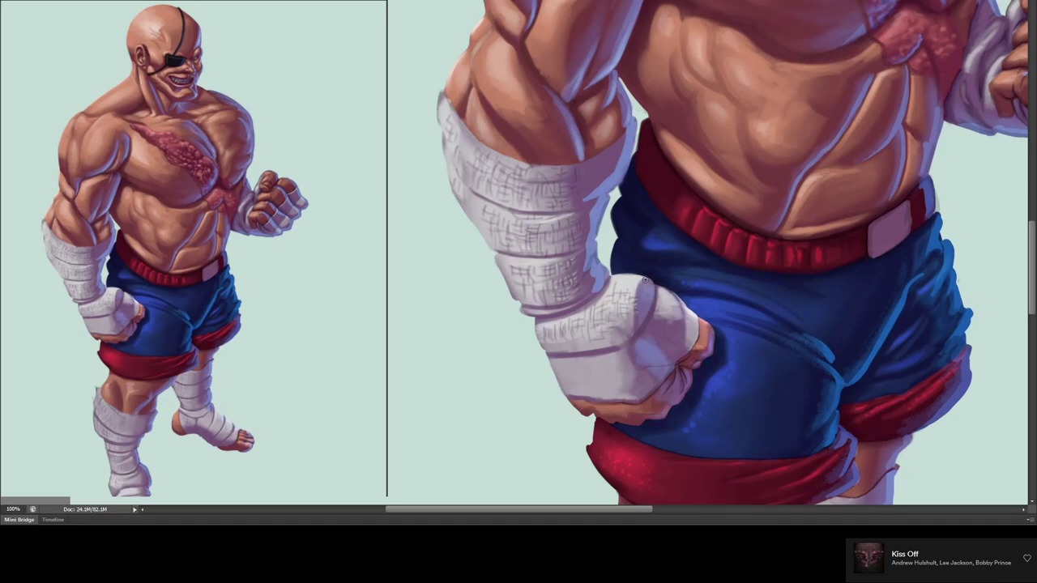
scroll(582, 209, "up", 1)
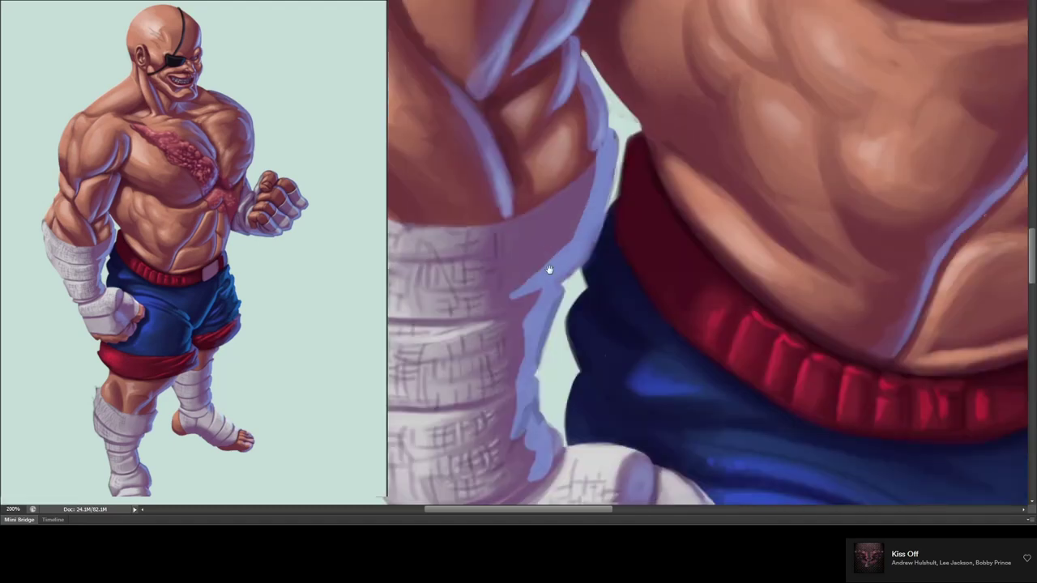